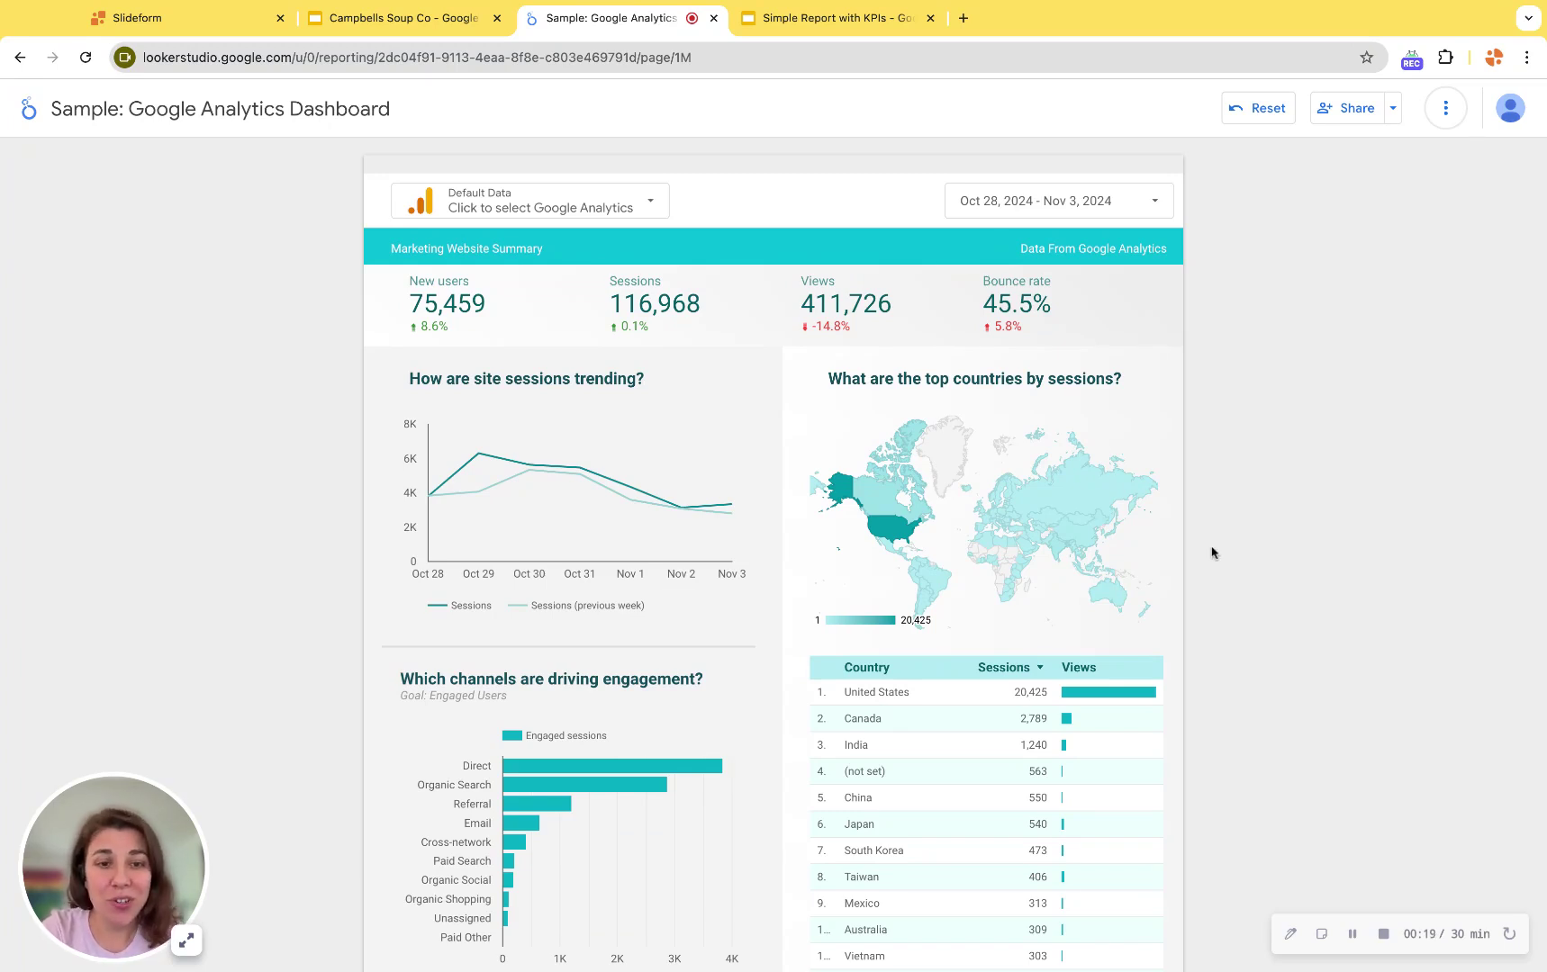
pyautogui.scroll(-1, 1212, 553)
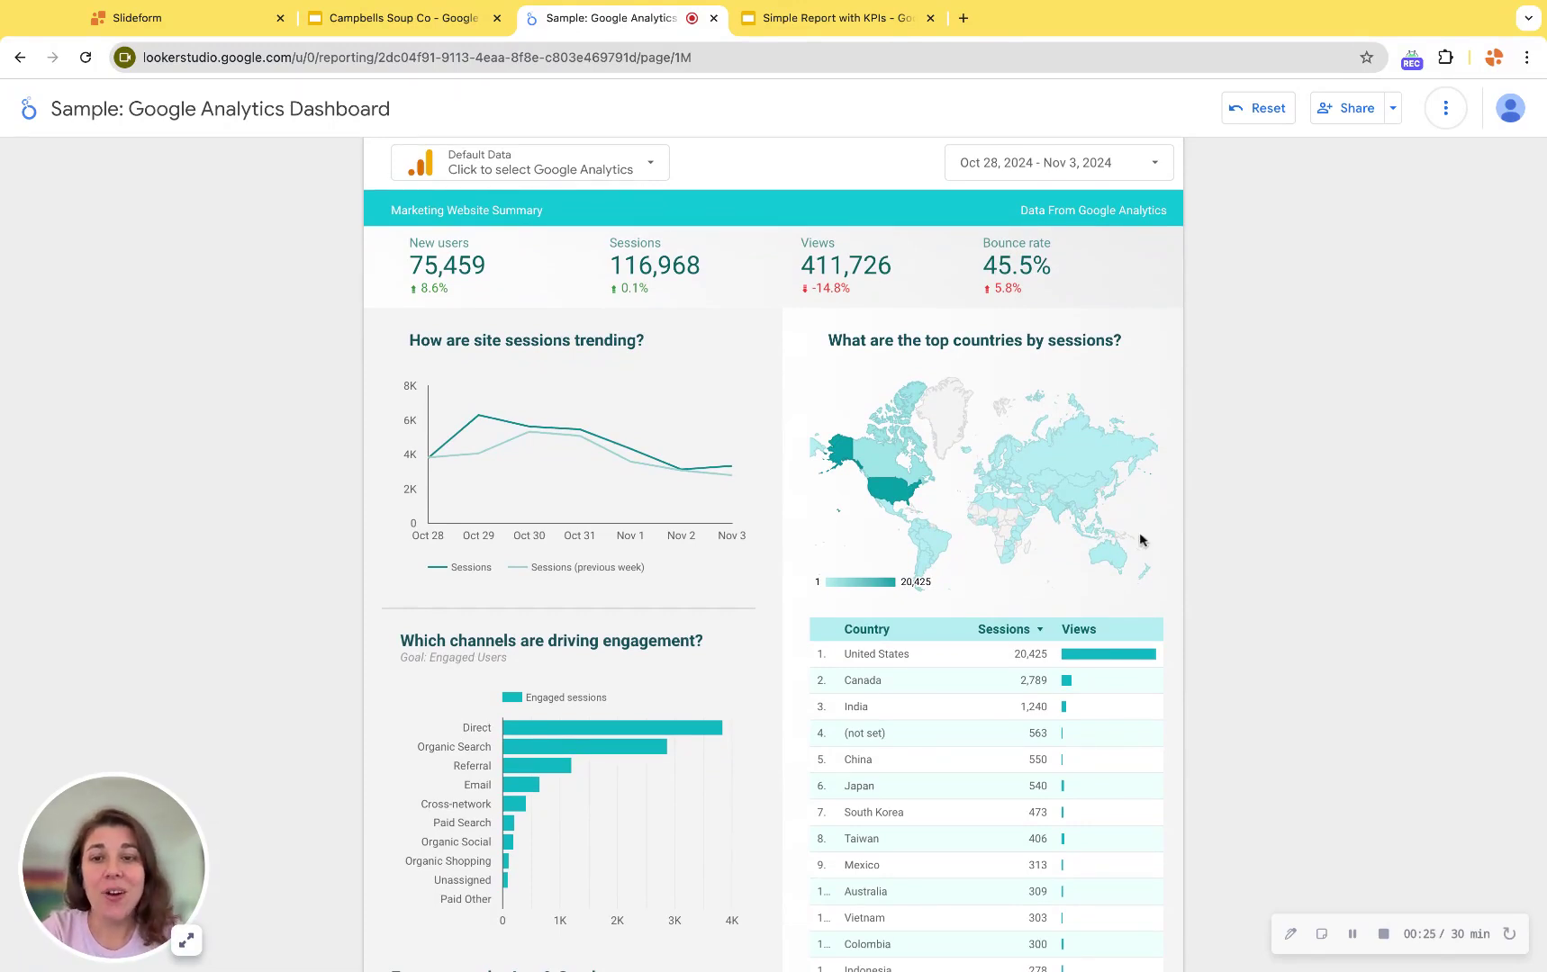
# Switch from the Looker Studio dashboard to the Campbells Soup Co presentation.
pyautogui.click(403, 21)
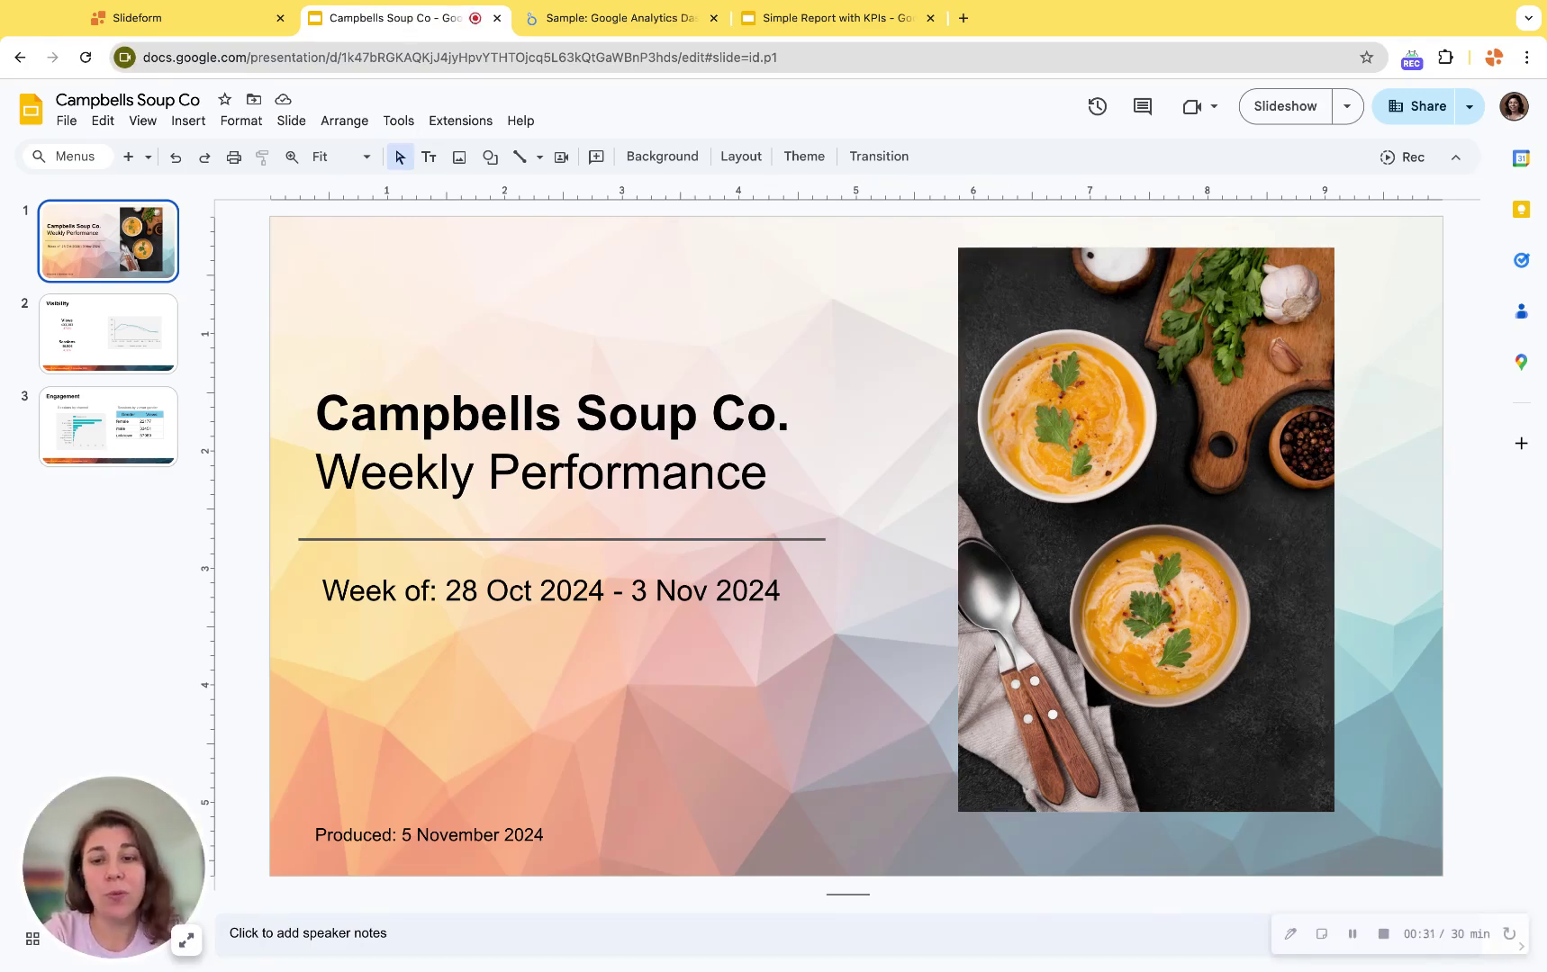
# Review the Views figure on the Visibility slide, then switch over to Slideform's projects.
pyautogui.click(117, 339)
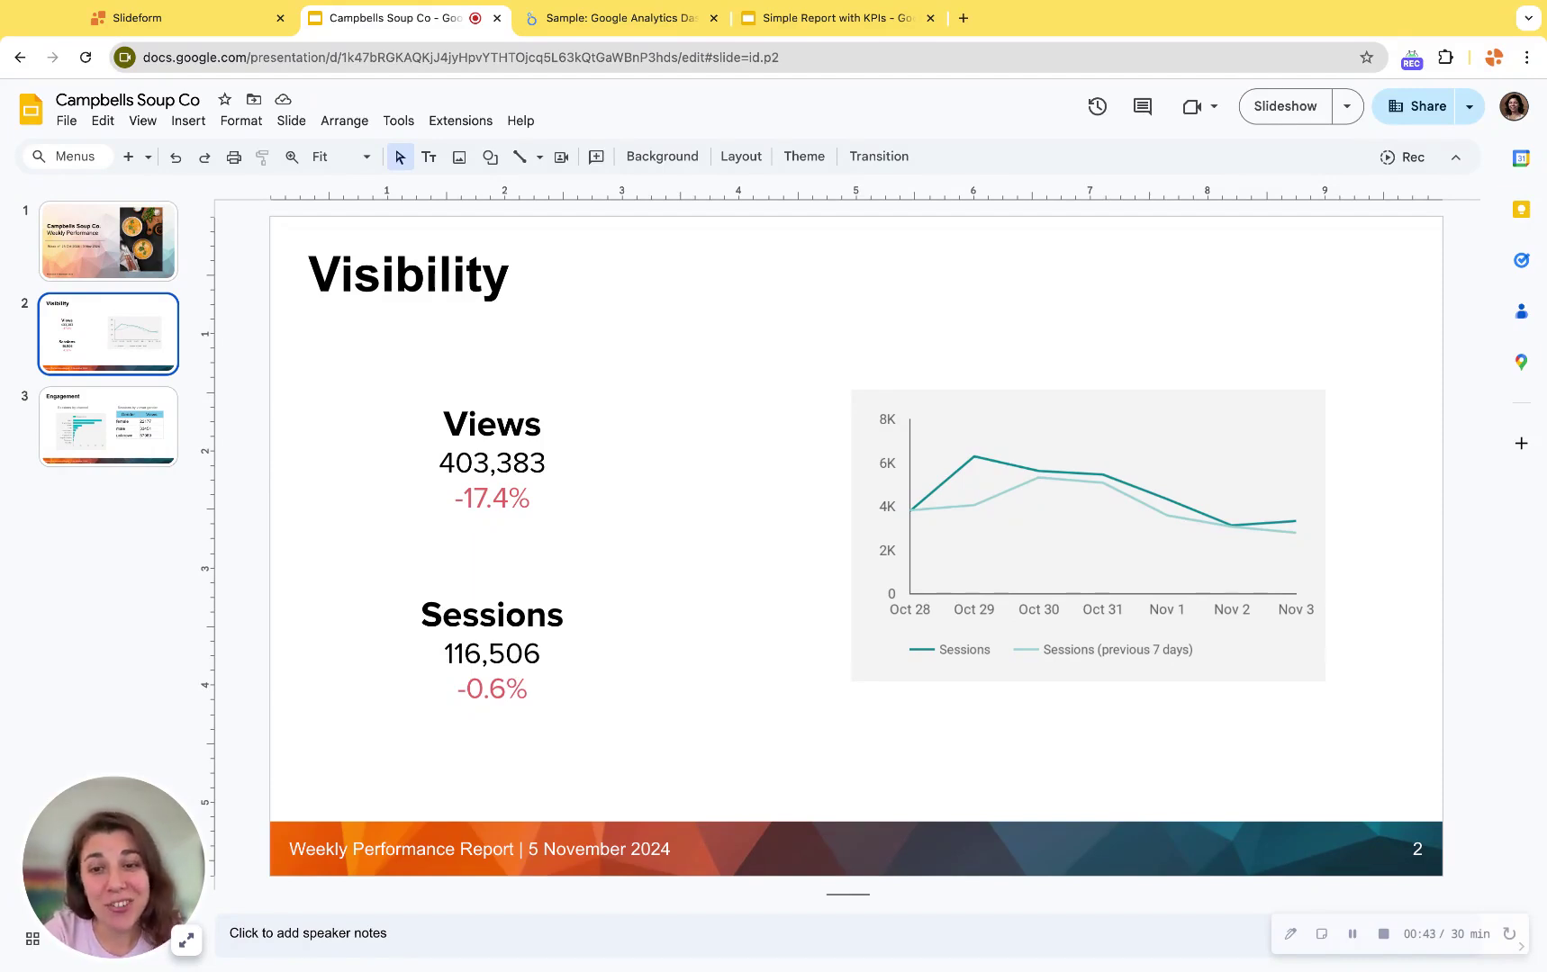
pyautogui.click(528, 462)
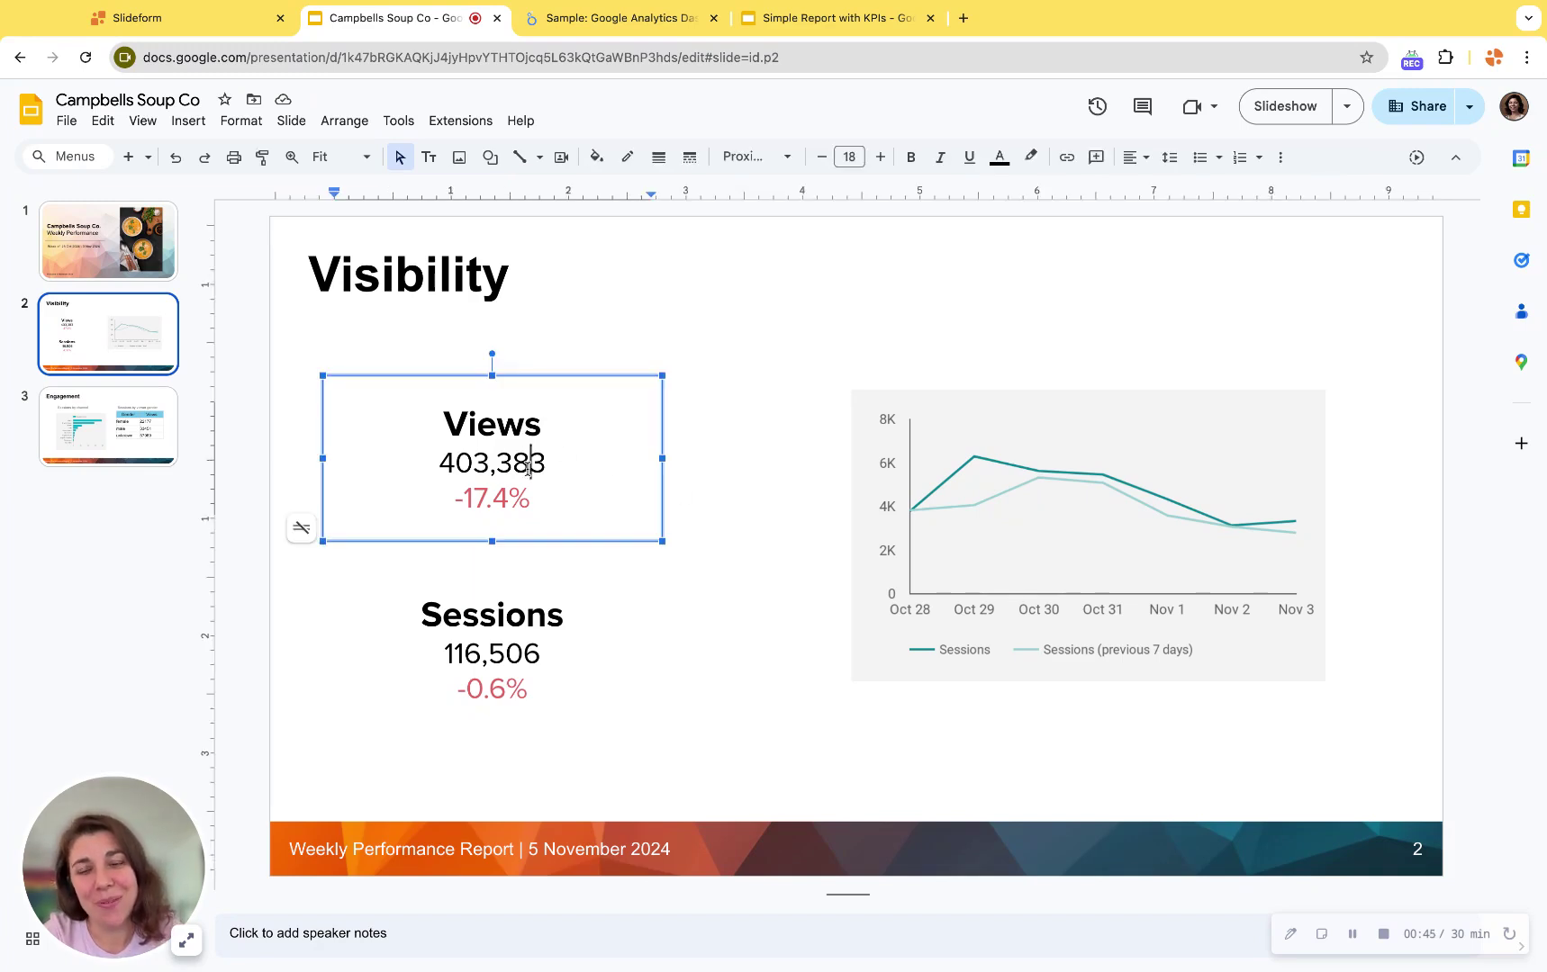
pyautogui.click(753, 327)
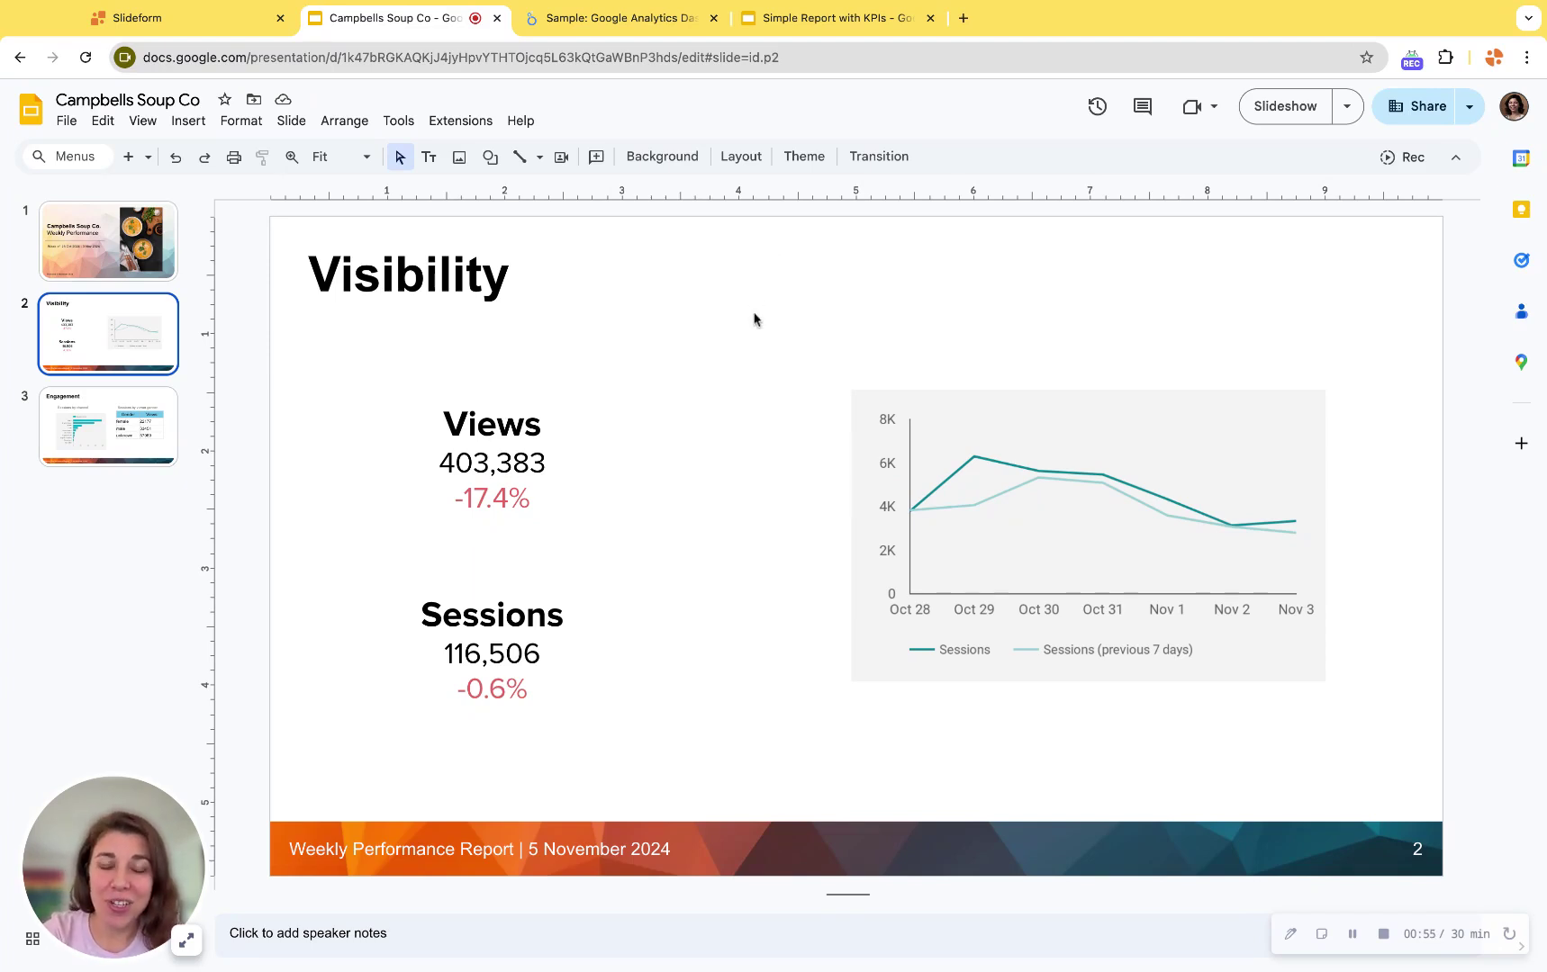
pyautogui.click(233, 19)
pyautogui.click(49, 219)
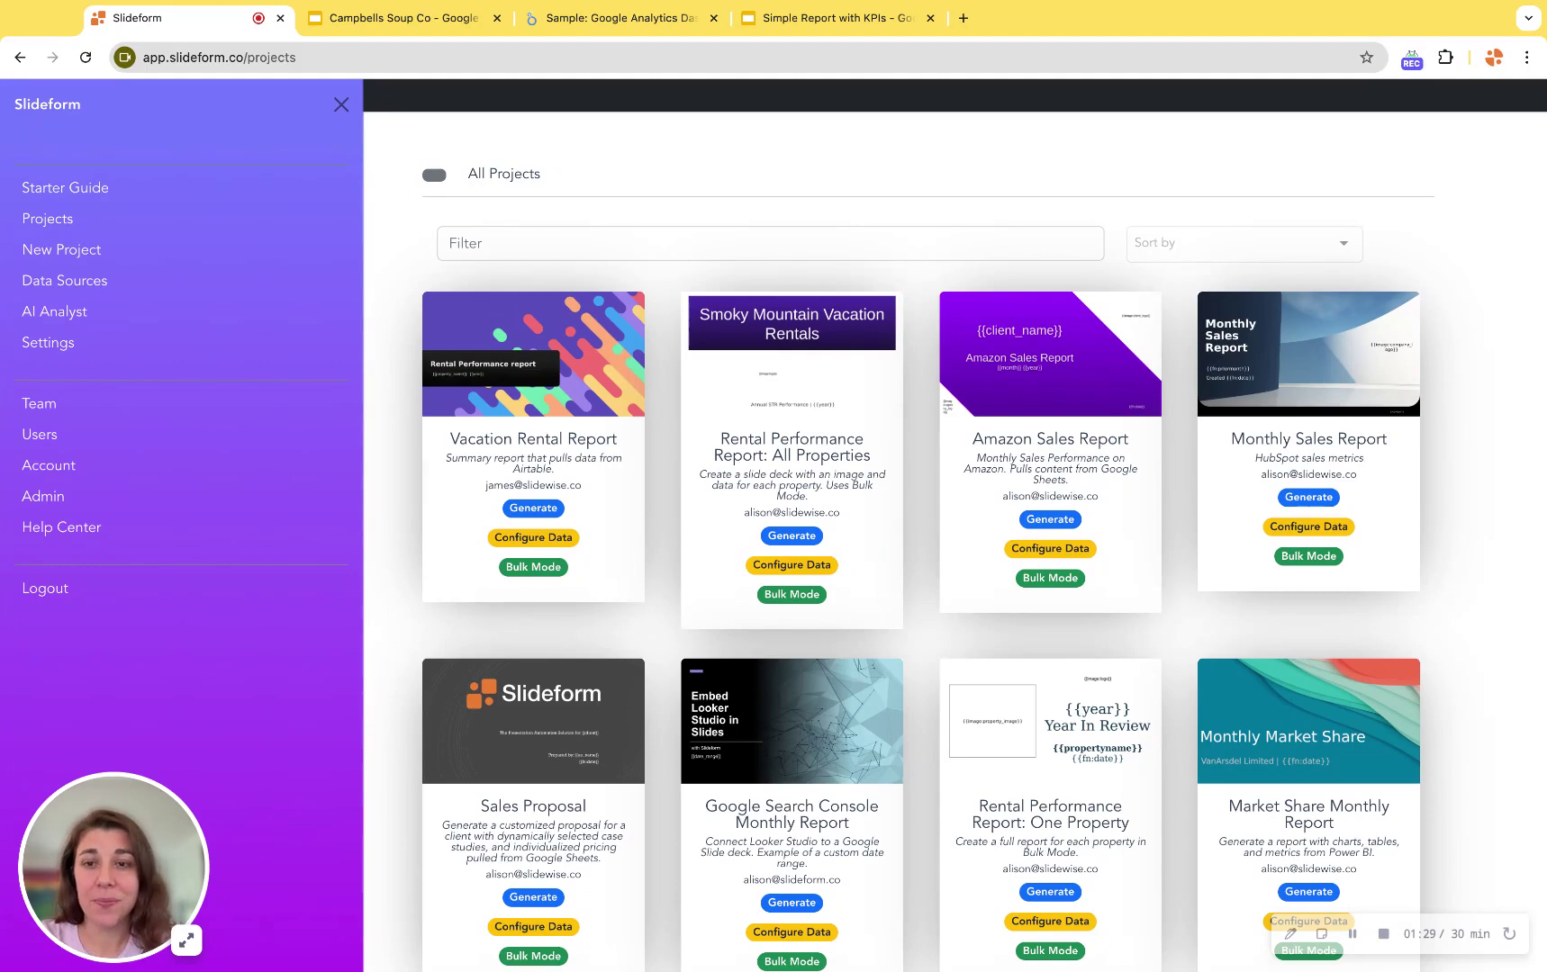
# Start a new Looker Studio integration from Add Data Source, then return to the Data Sources list.
pyautogui.click(64, 281)
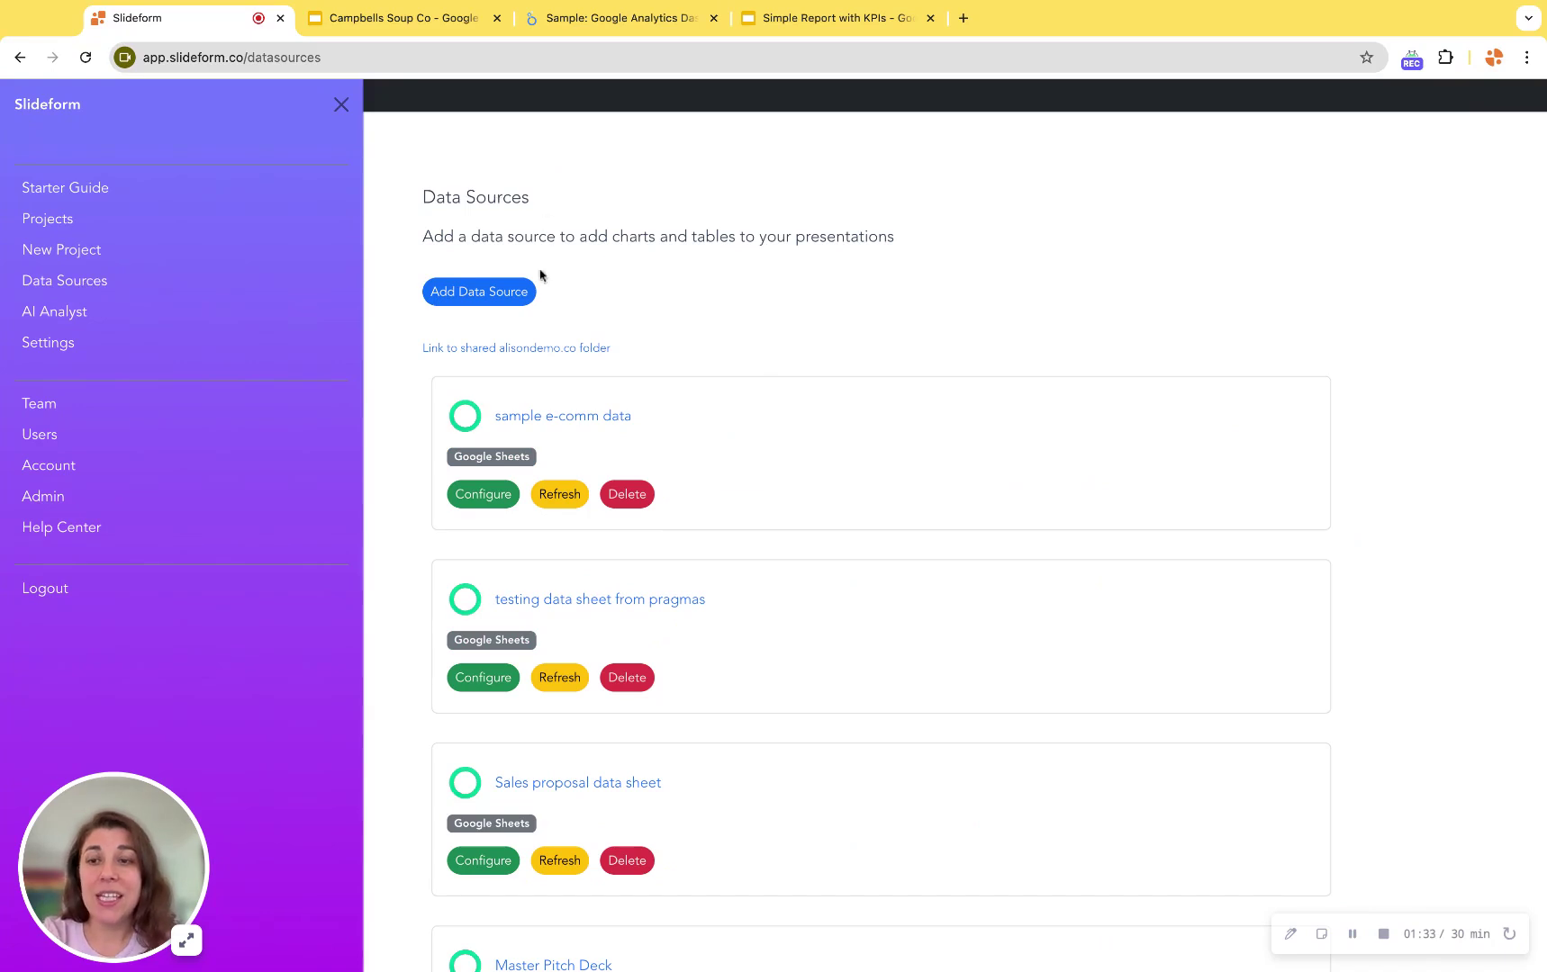
pyautogui.scroll(-1, 822, 599)
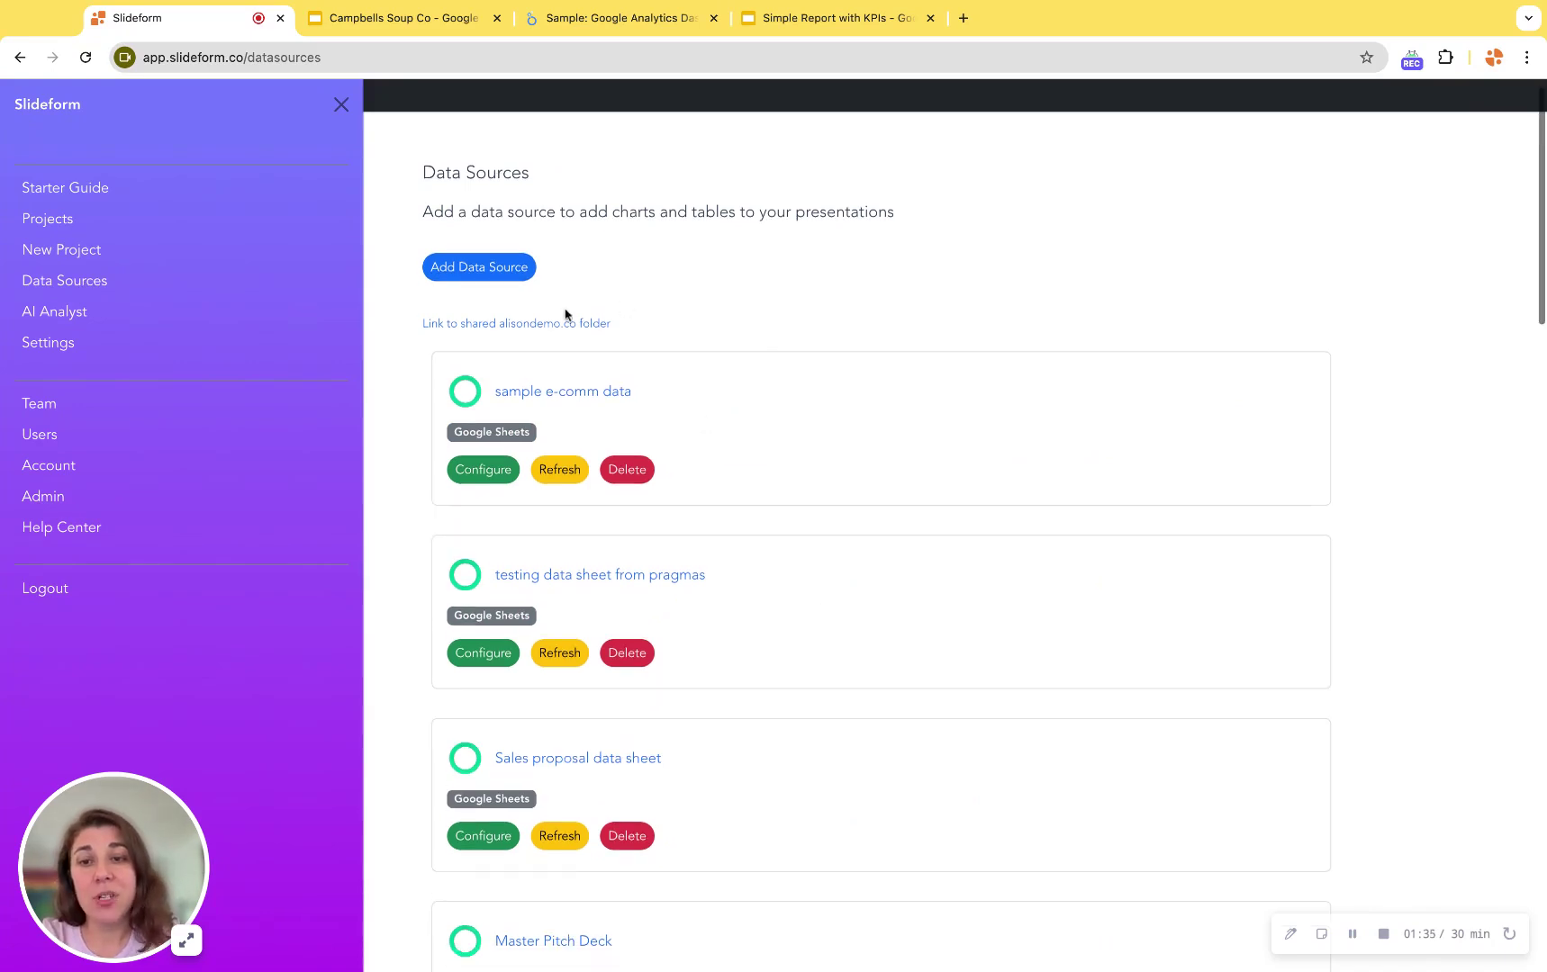
pyautogui.click(466, 268)
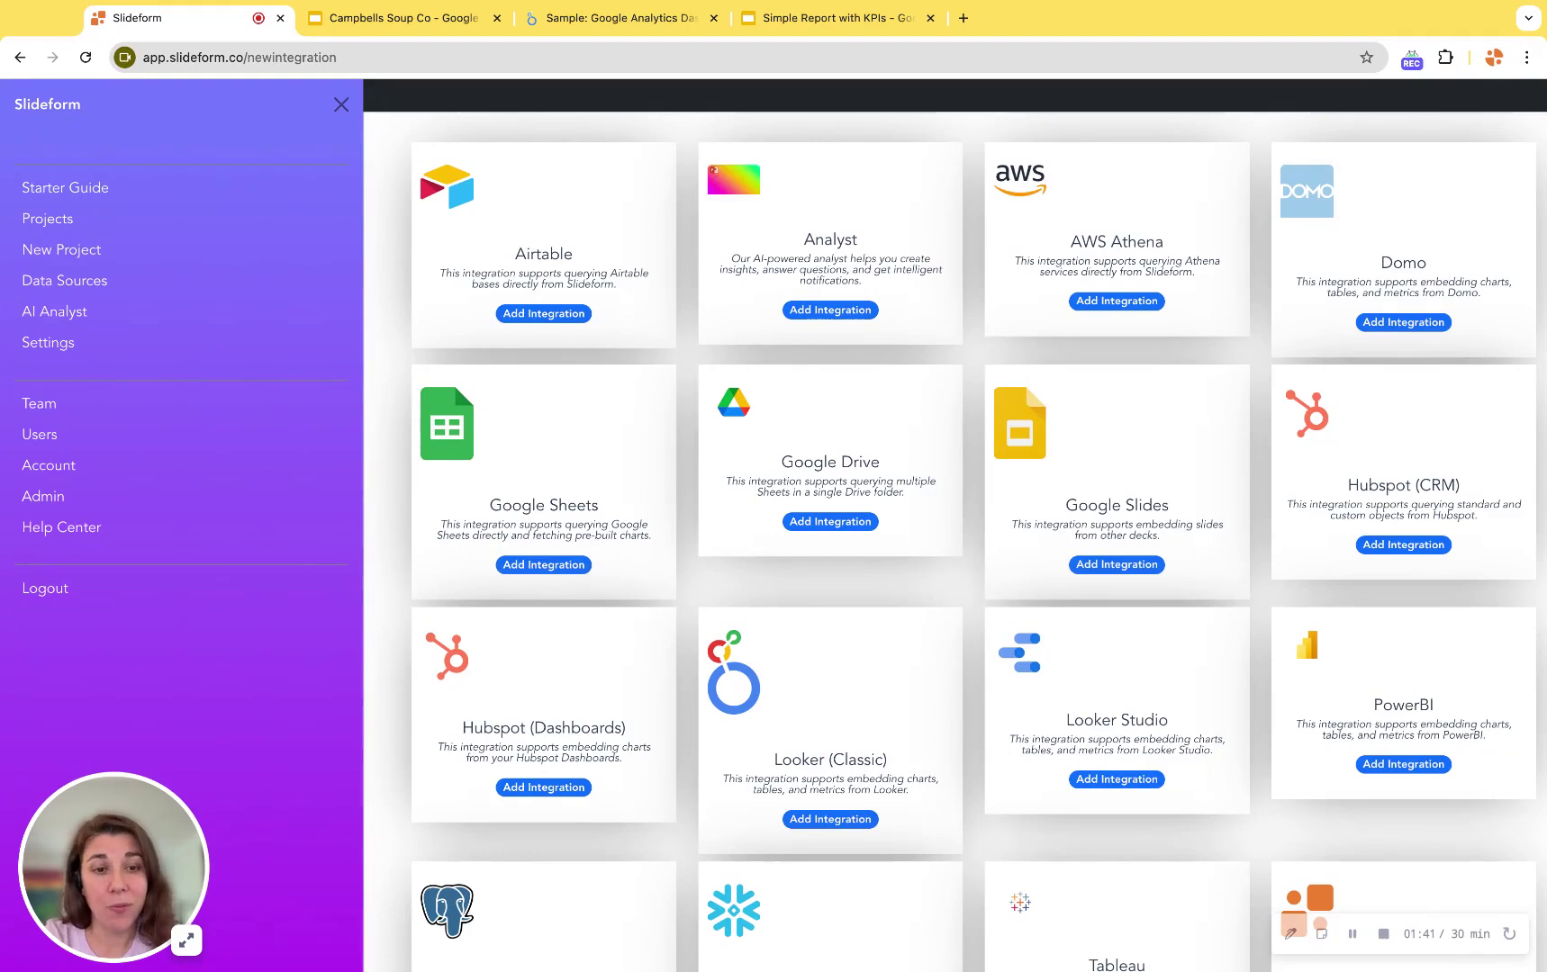
pyautogui.click(1116, 779)
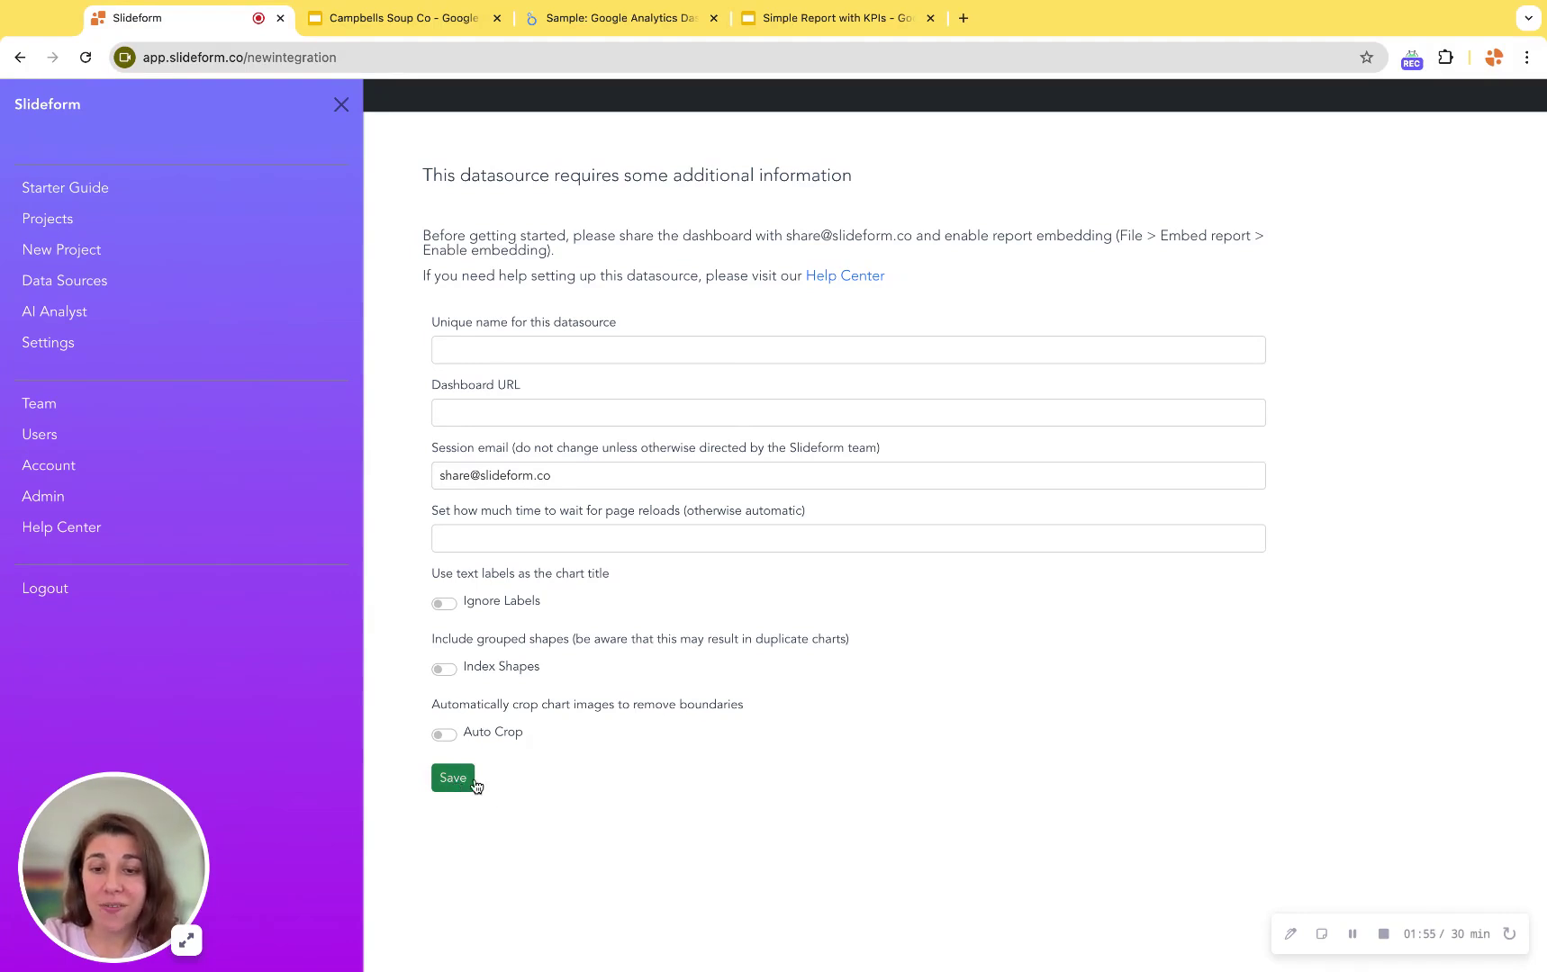
pyautogui.click(63, 283)
pyautogui.scroll(-10, 403, 660)
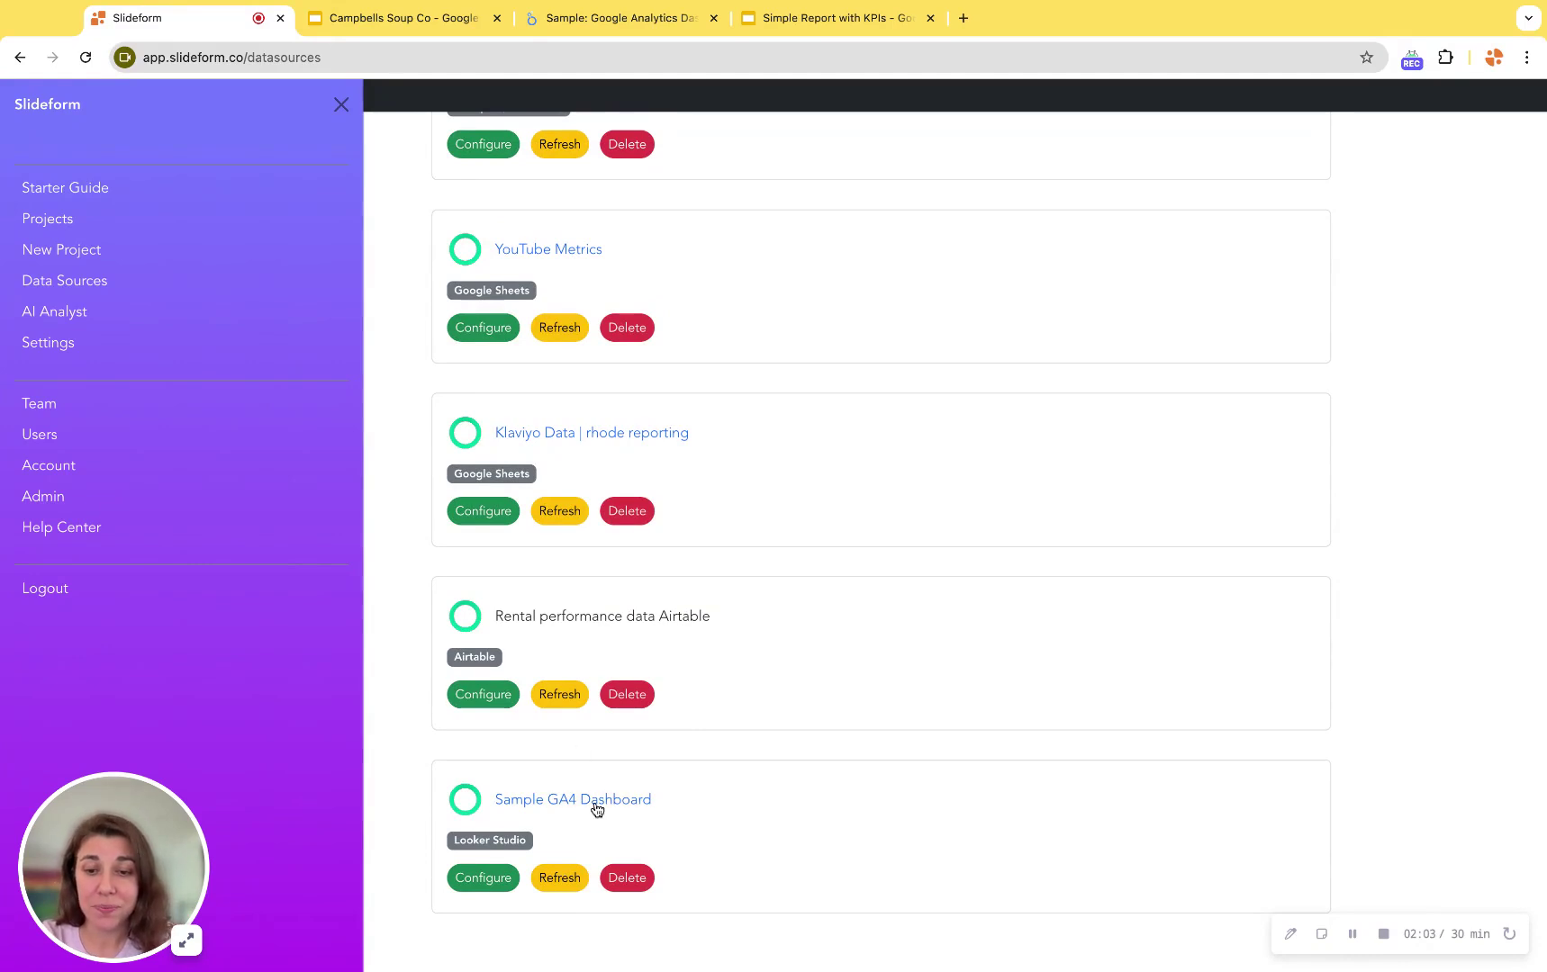
# Configure Sample GA4 Dashboard charts to use the Sample: Google Analytics Dashboard worksheet and preview them.
pyautogui.click(481, 880)
pyautogui.scroll(5, 551, 529)
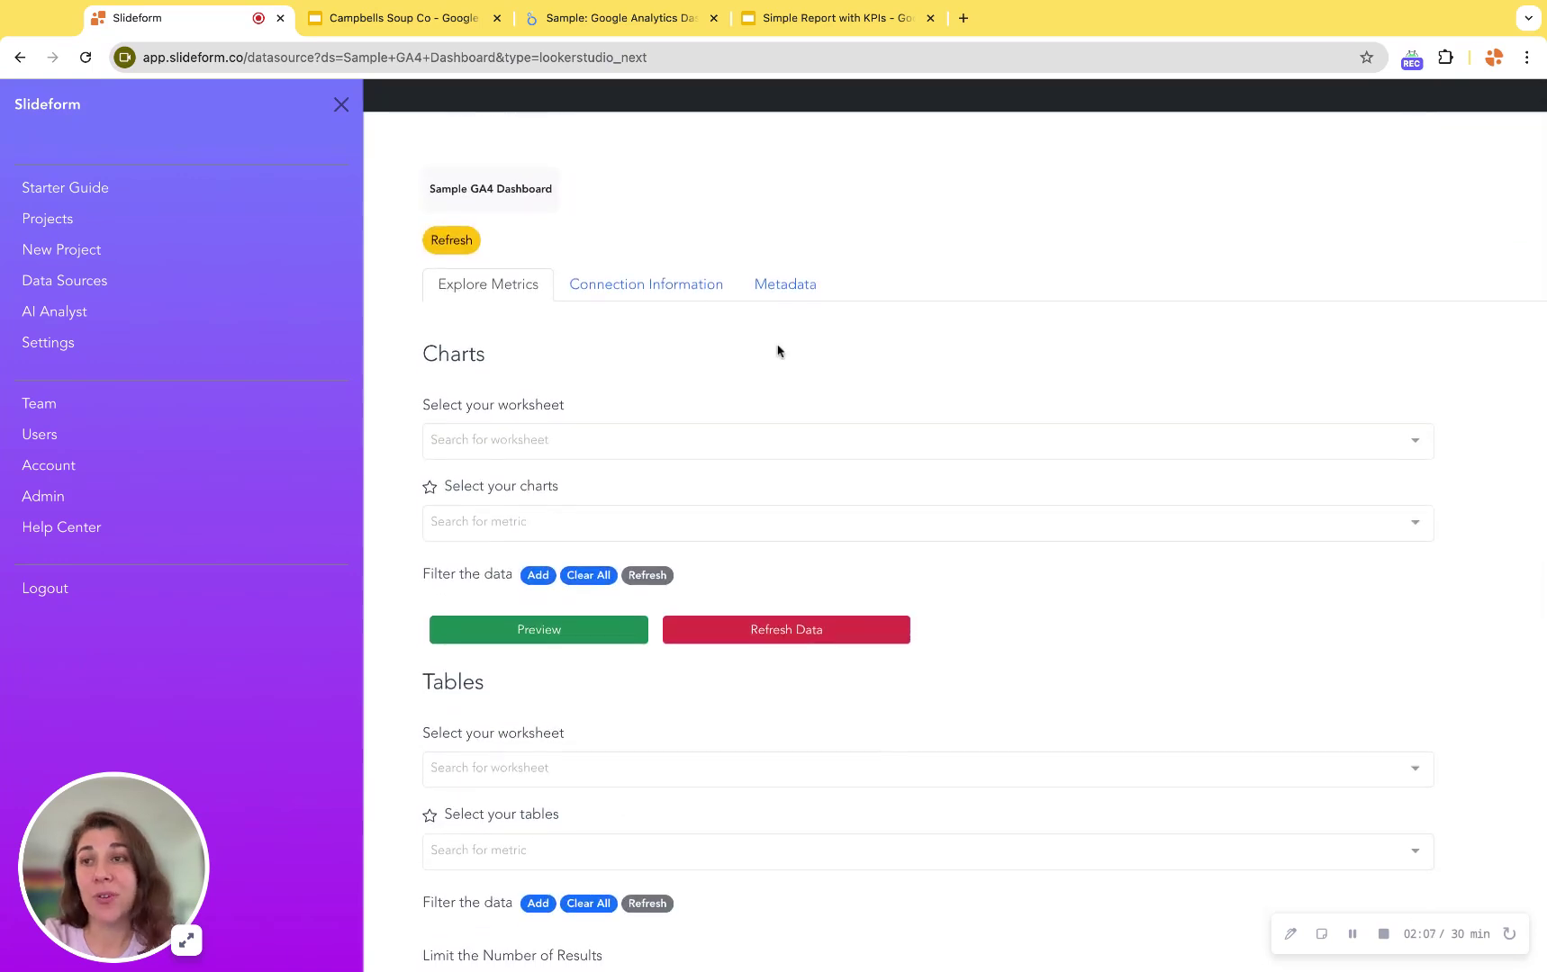
pyautogui.scroll(-2, 394, 416)
pyautogui.scroll(-2, 395, 416)
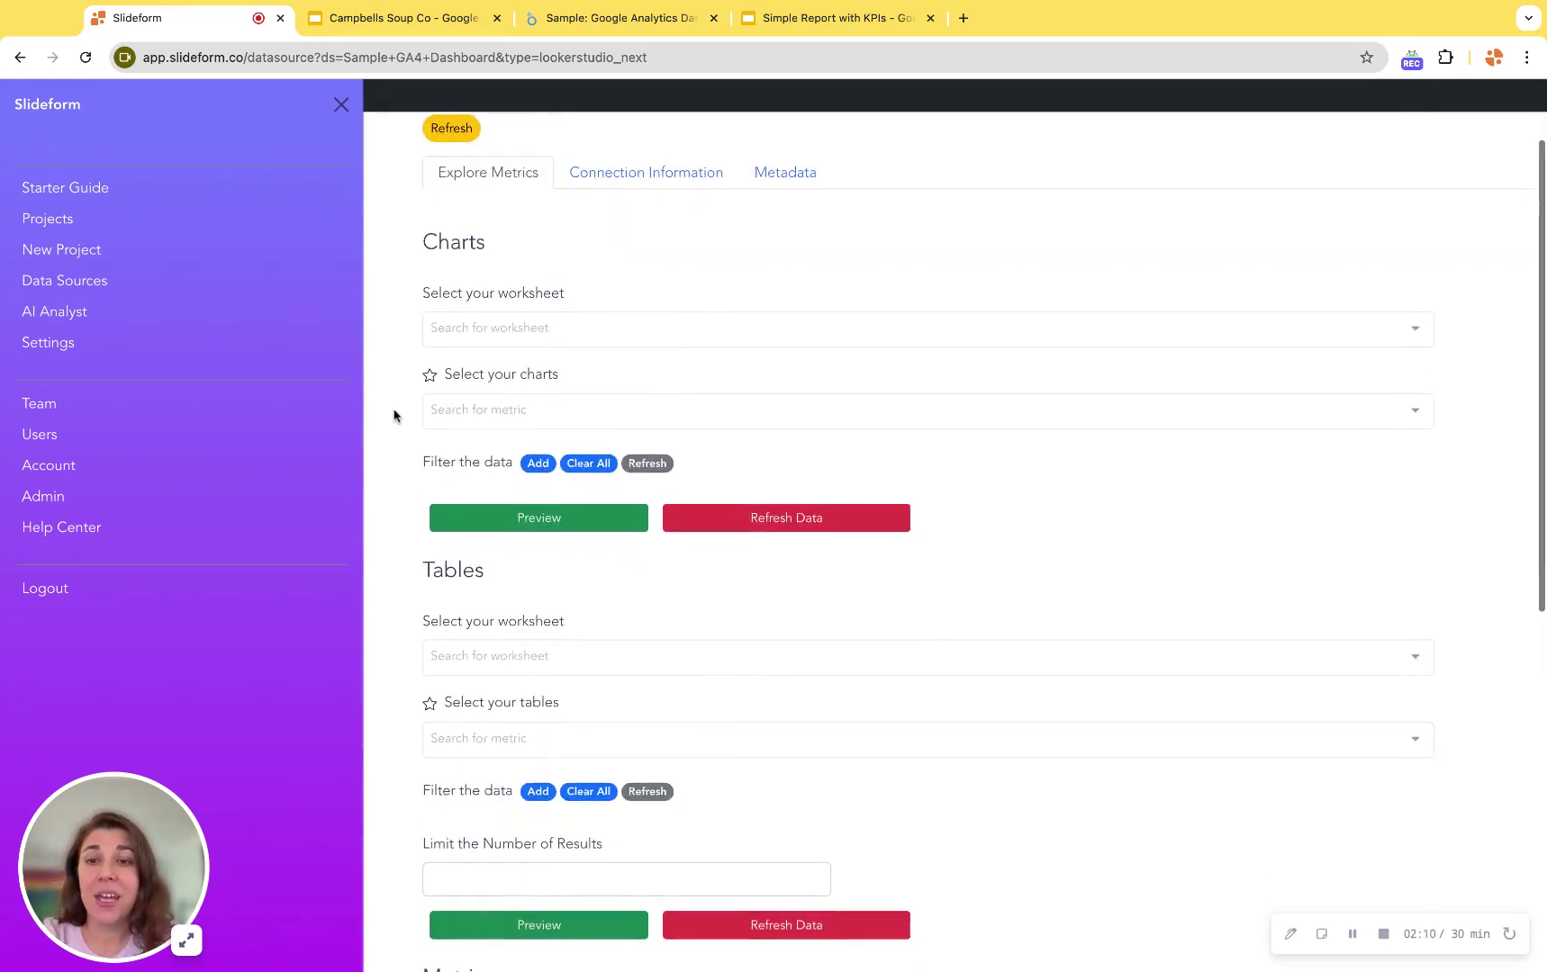
pyautogui.click(510, 327)
pyautogui.click(520, 367)
pyautogui.click(539, 518)
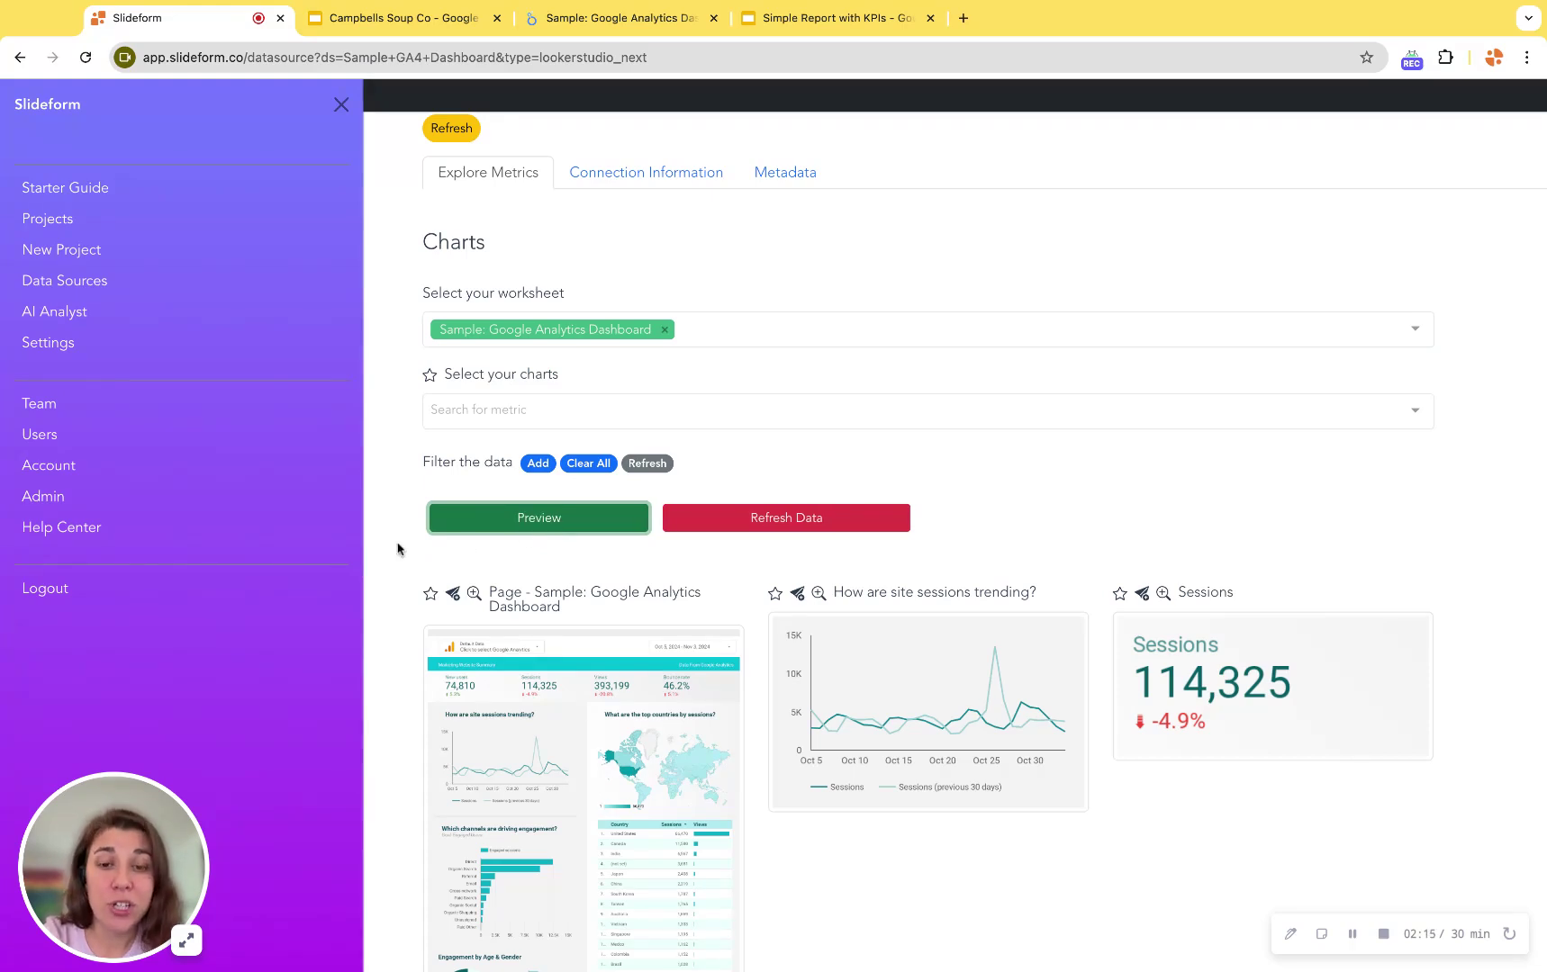
pyautogui.scroll(-1, 398, 549)
pyautogui.scroll(-1, 381, 335)
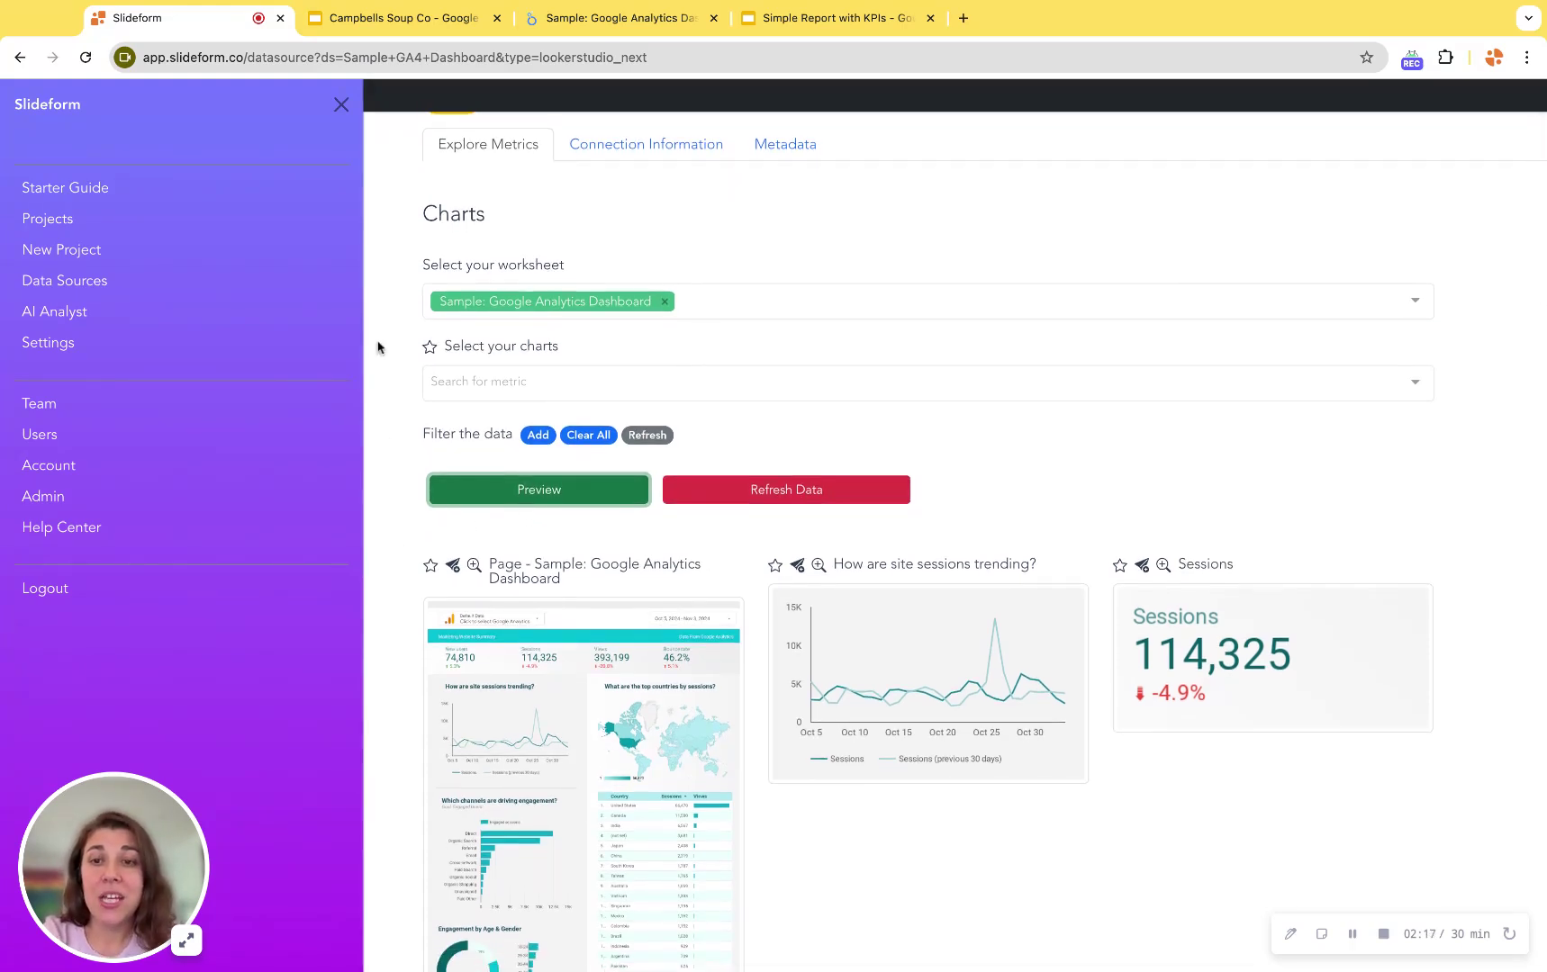
pyautogui.scroll(-3, 390, 585)
pyautogui.scroll(-2, 391, 585)
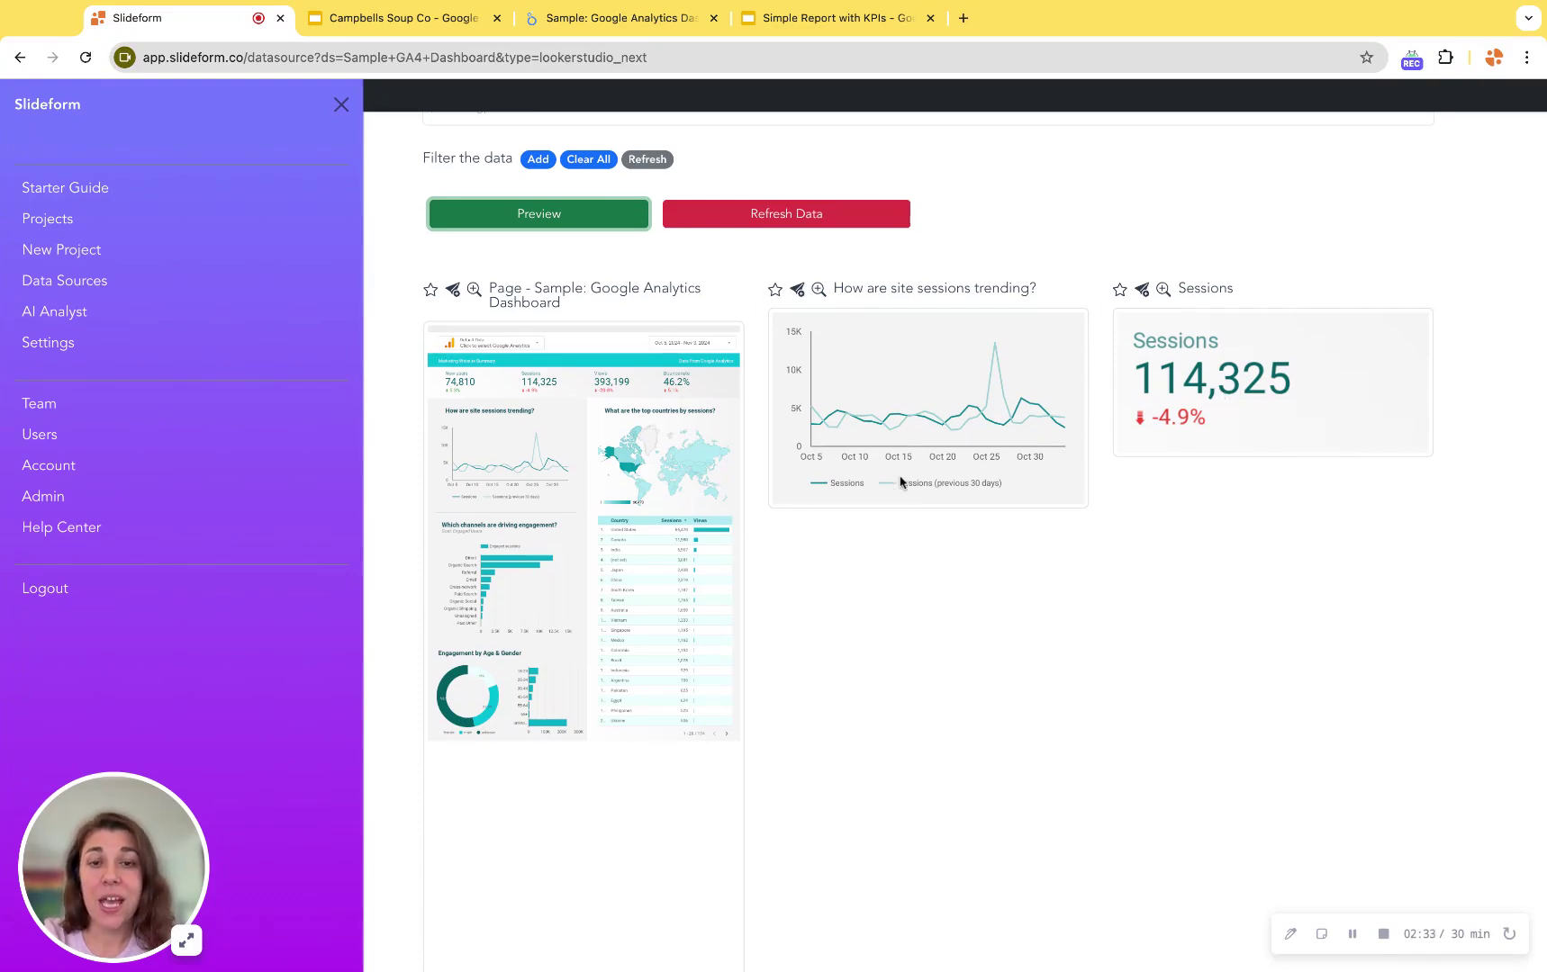
pyautogui.scroll(-5, 900, 483)
pyautogui.scroll(-8, 900, 483)
pyautogui.scroll(-8, 900, 483)
pyautogui.scroll(-3, 900, 483)
pyautogui.scroll(3, 900, 482)
pyautogui.scroll(-3, 539, 279)
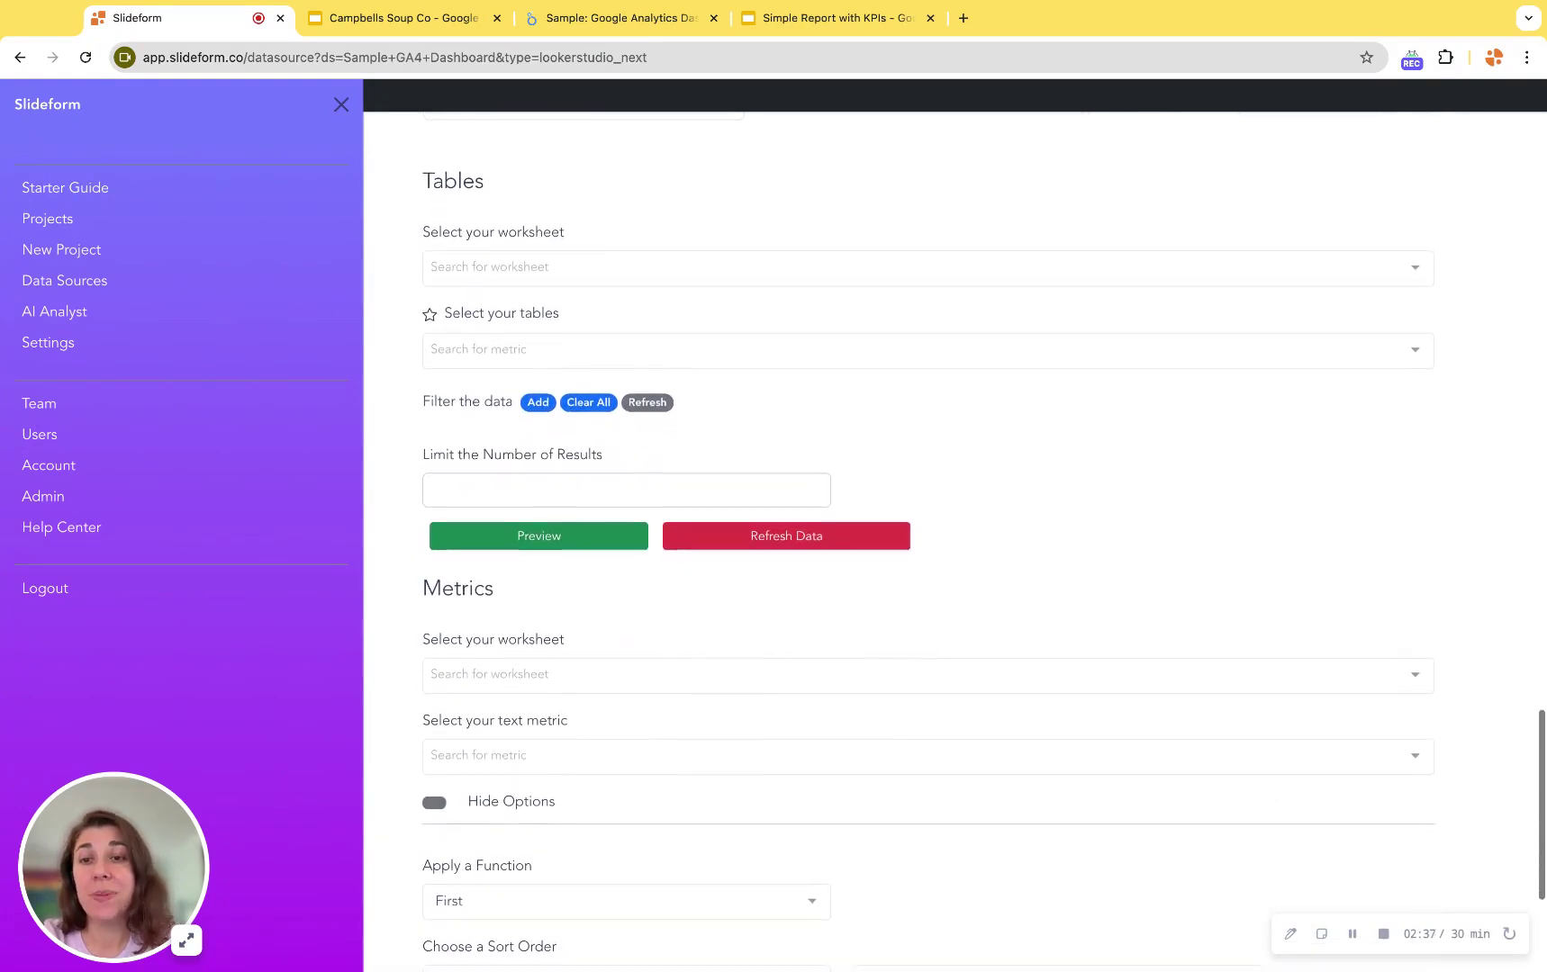
# Set Tables to the Google Analytics dashboard worksheet and choose the Views table.
pyautogui.click(539, 268)
pyautogui.click(544, 305)
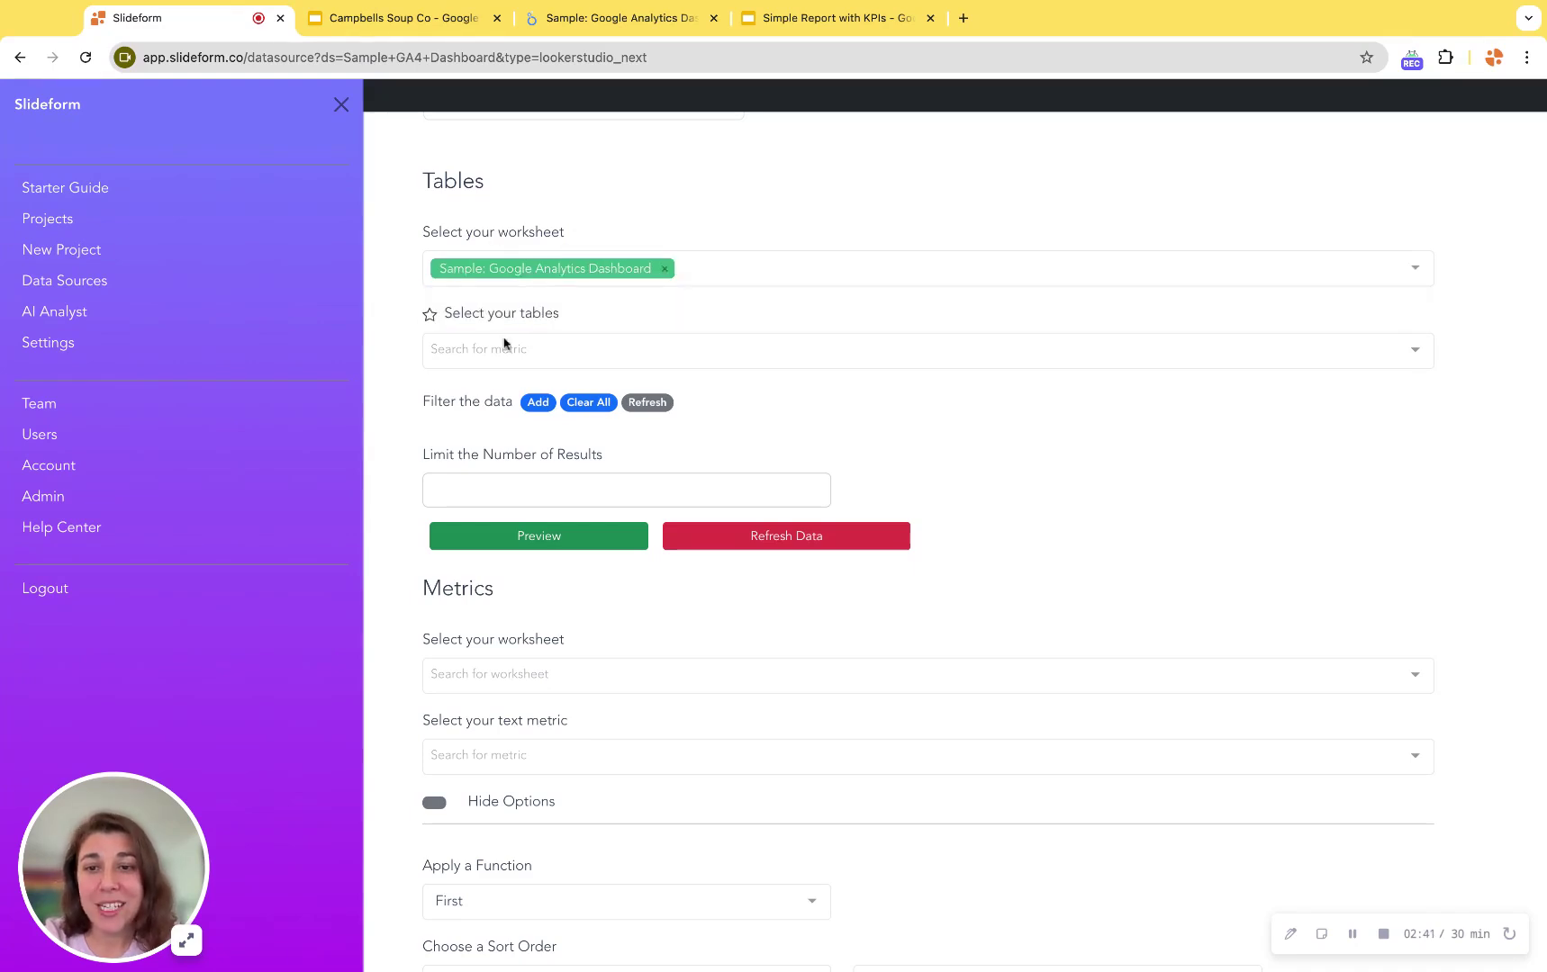
pyautogui.click(502, 349)
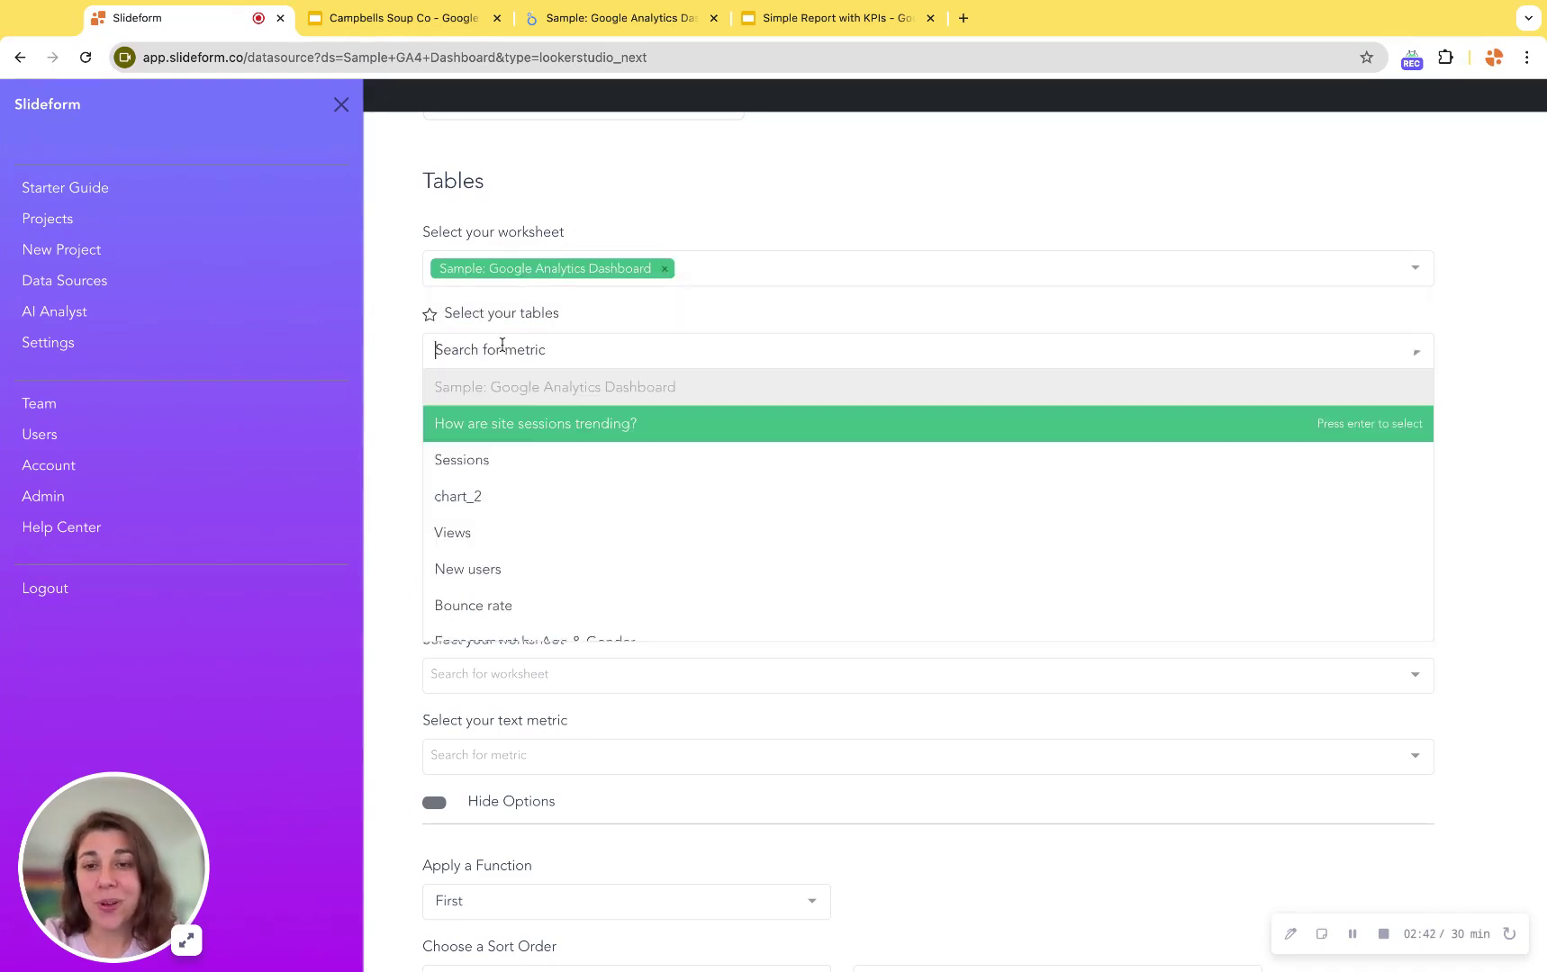
pyautogui.click(484, 532)
# Add the value and comparison columns, preview 393,199 and -20.8%, then switch to the presentation.
pyautogui.click(561, 430)
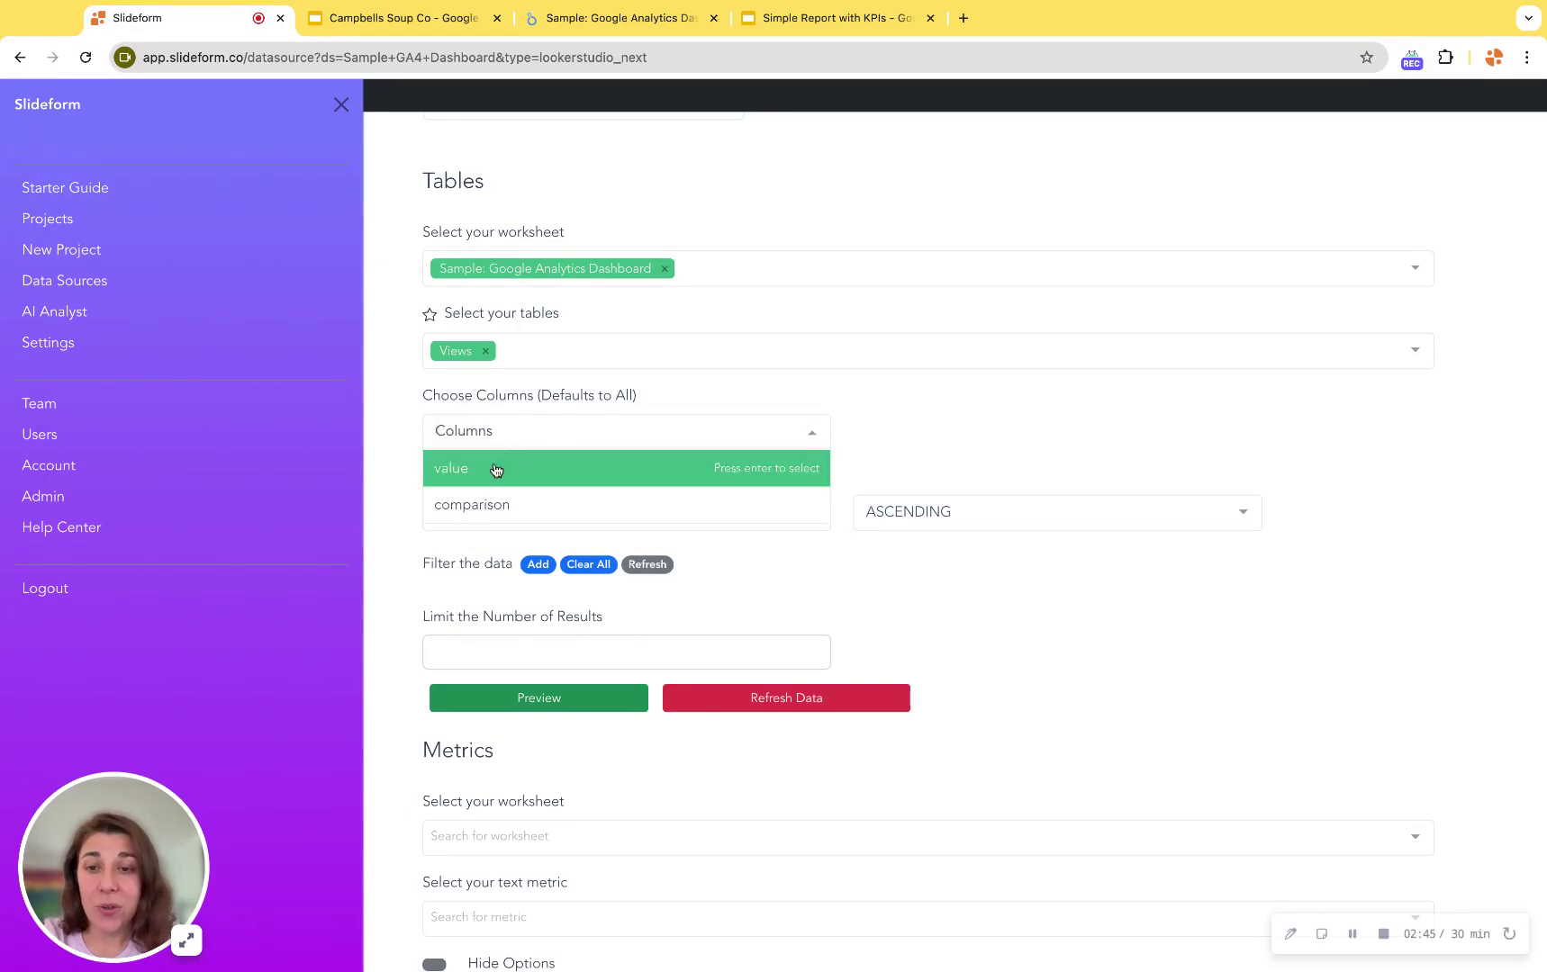
pyautogui.click(495, 467)
pyautogui.click(548, 436)
pyautogui.click(532, 529)
pyautogui.click(537, 698)
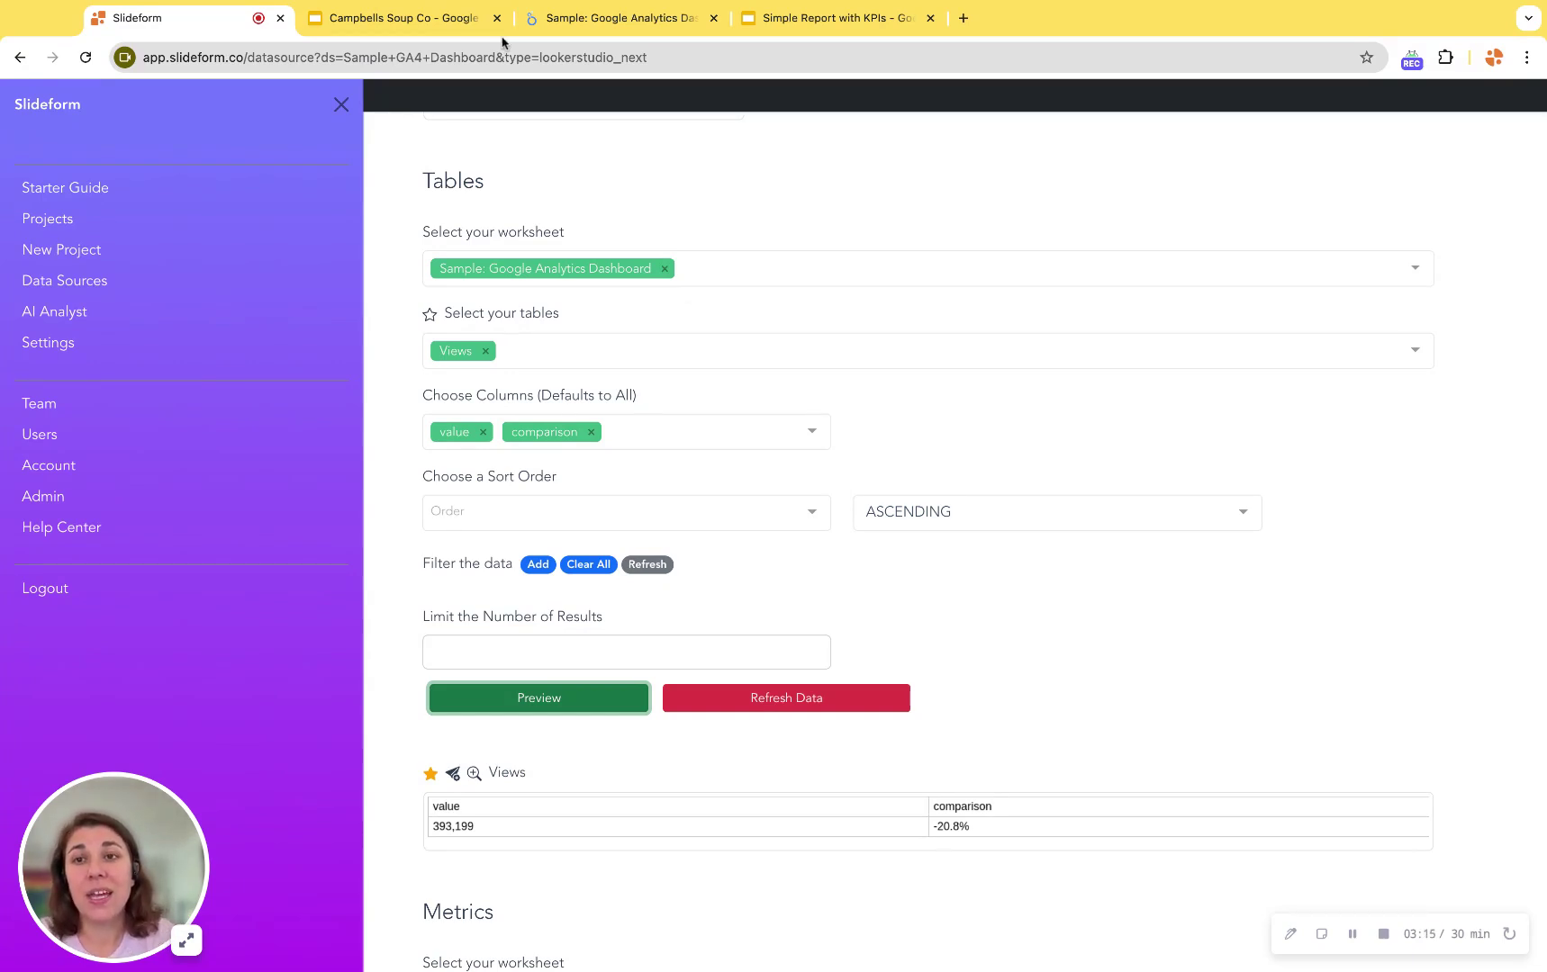
pyautogui.click(423, 17)
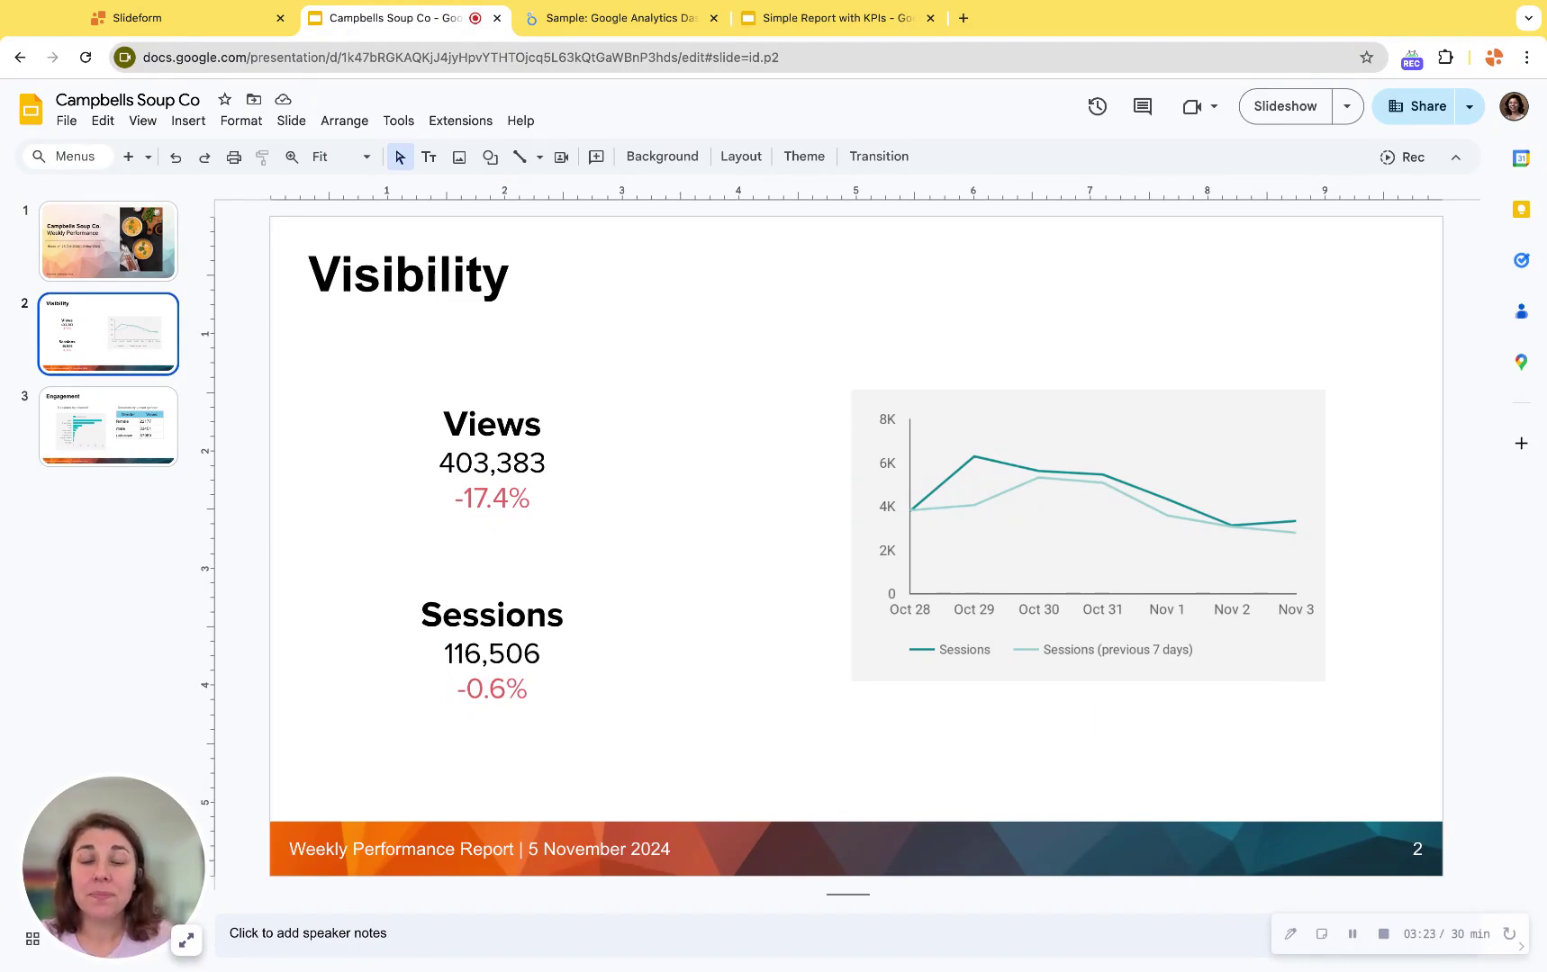
# Inspect the {{views}} placeholder and grey chart box on the Simple Report with KPIs template.
pyautogui.click(827, 17)
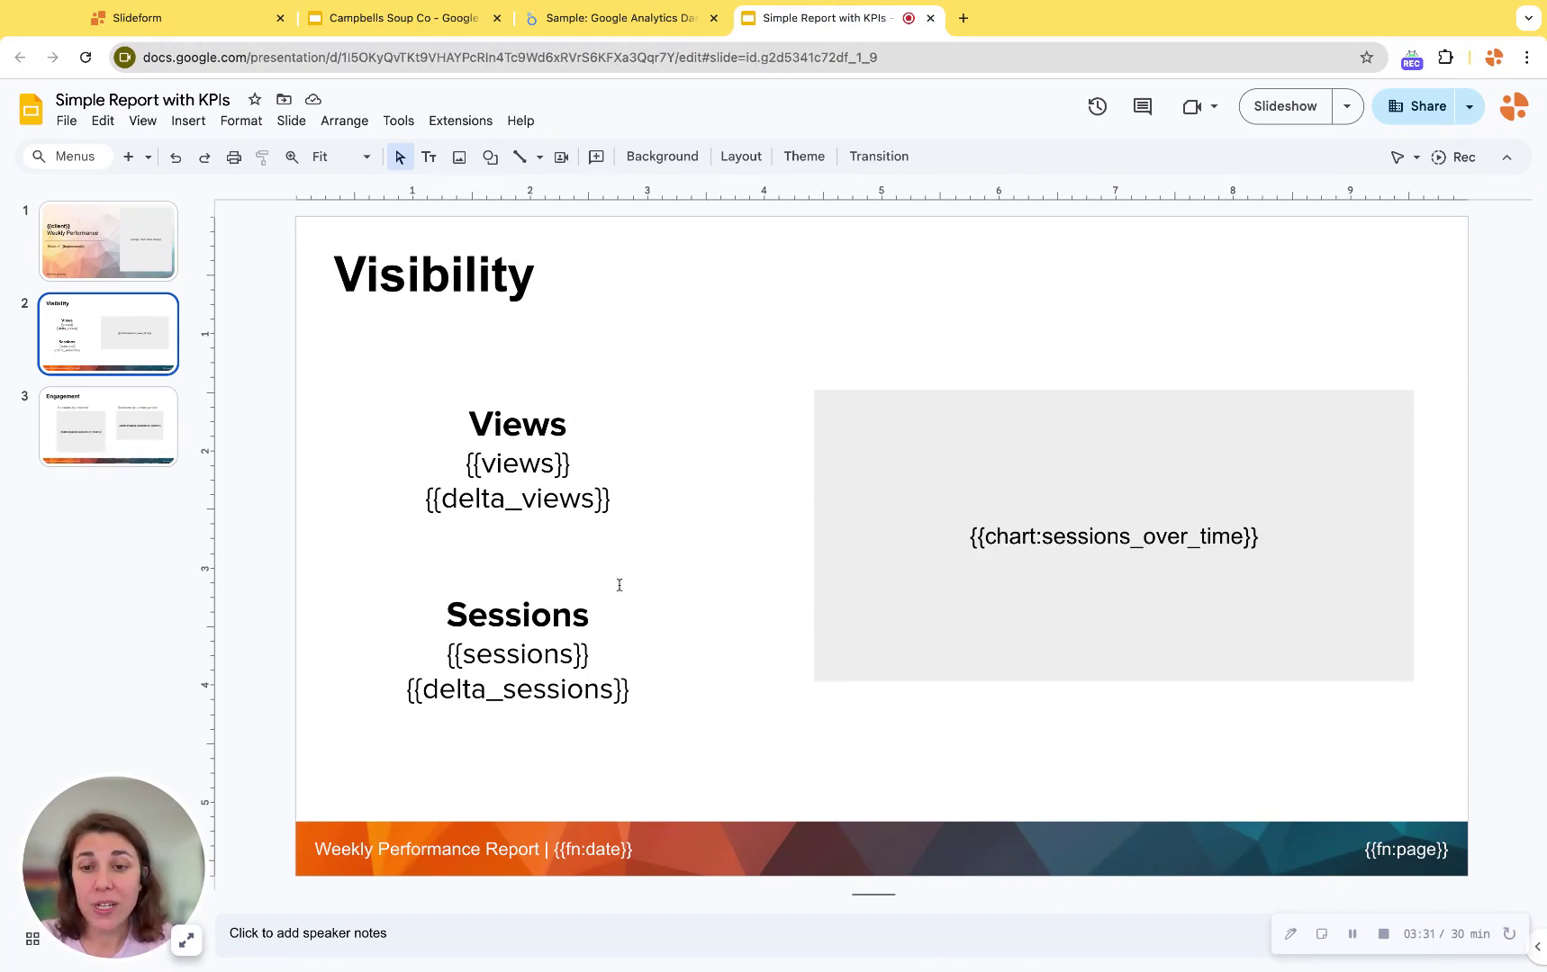
pyautogui.tripleClick(463, 468)
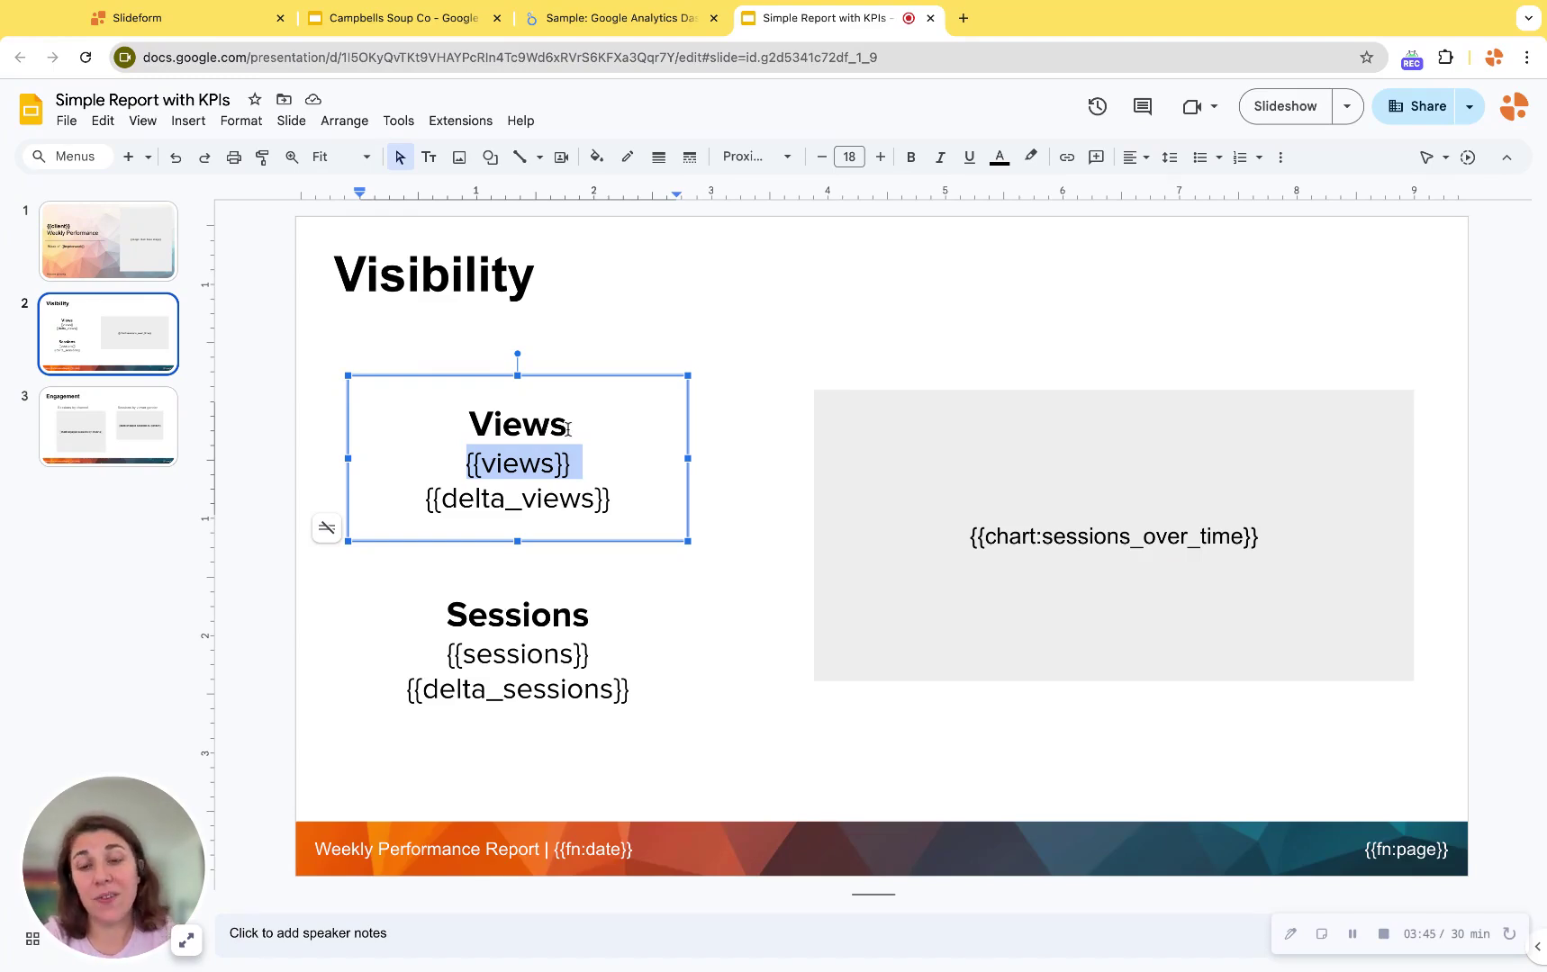
pyautogui.click(516, 460)
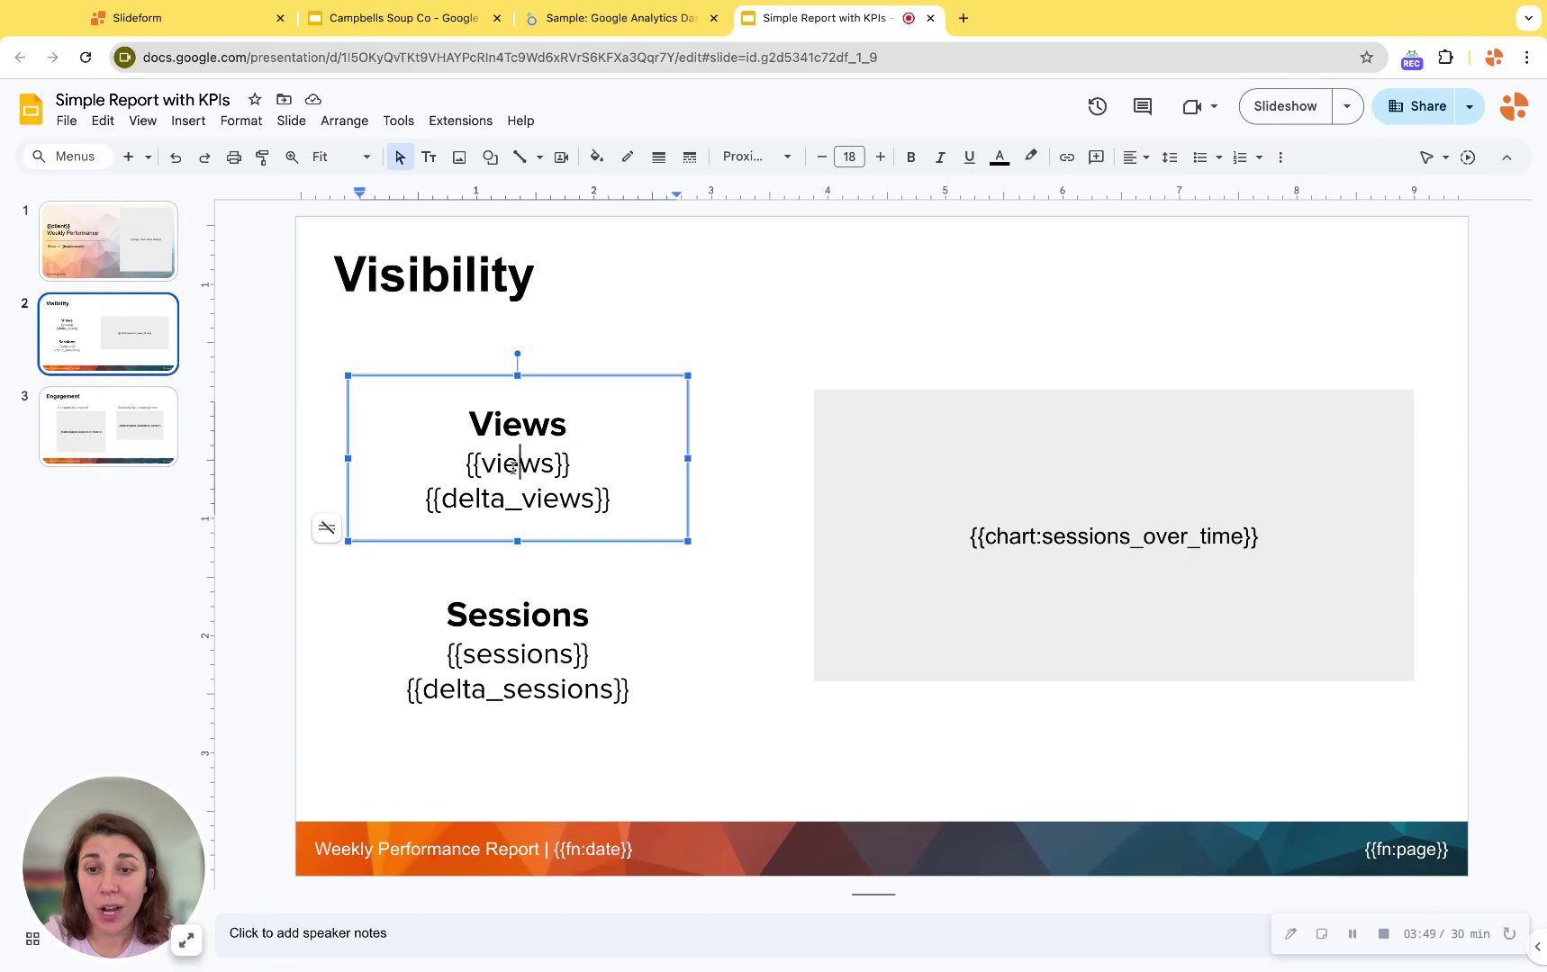
pyautogui.click(848, 440)
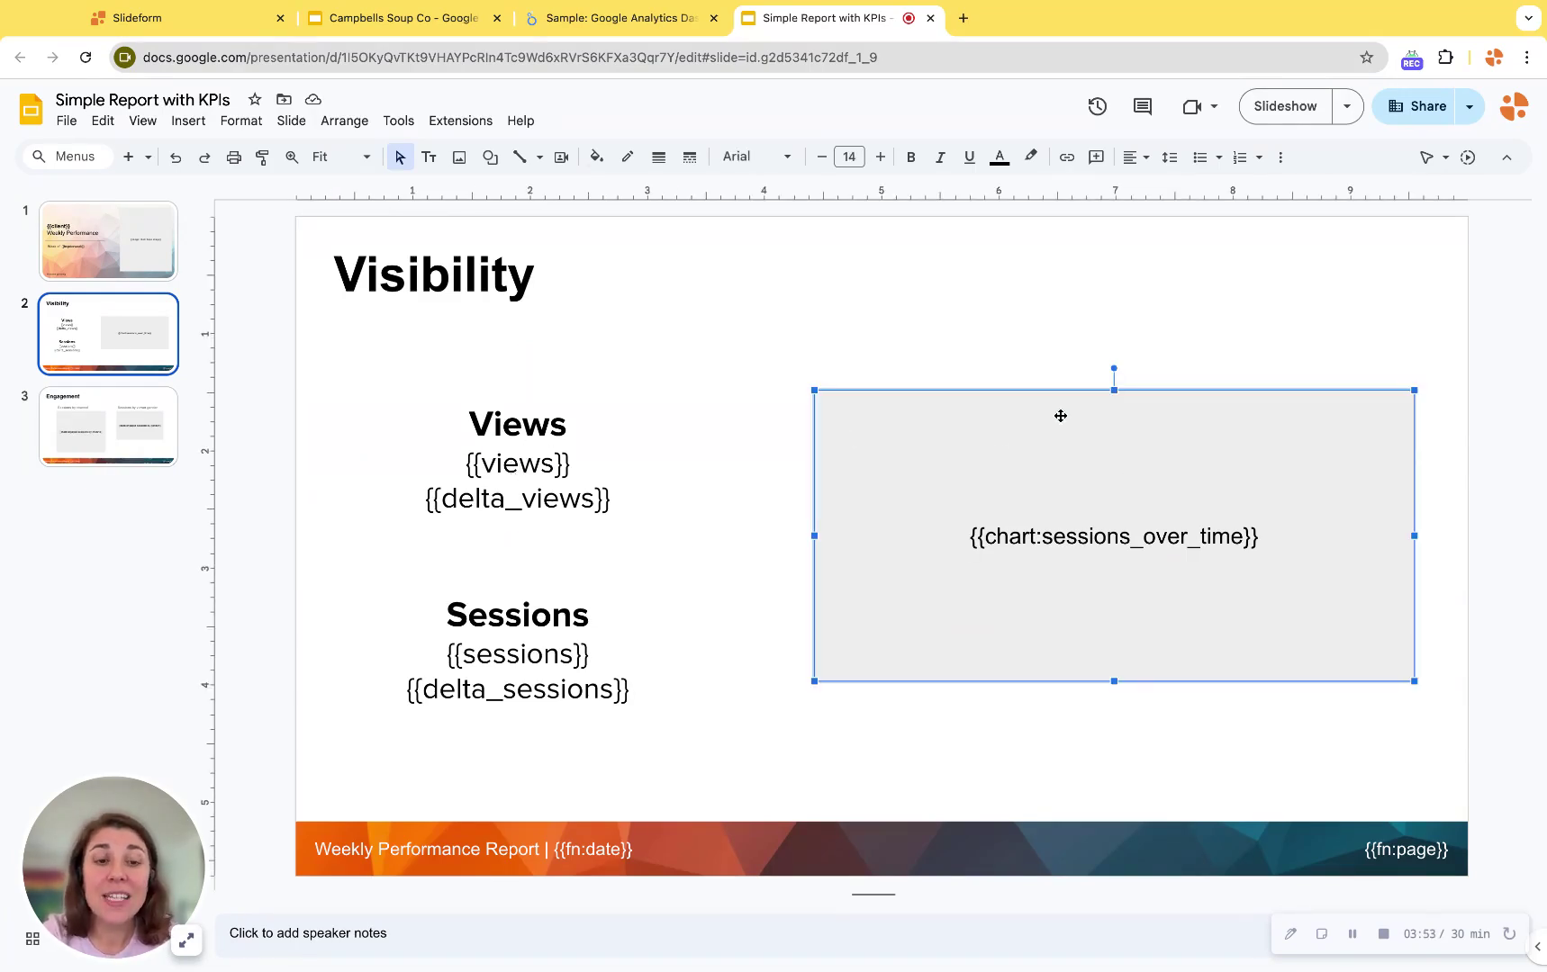
pyautogui.click(490, 159)
pyautogui.moveTo(532, 190)
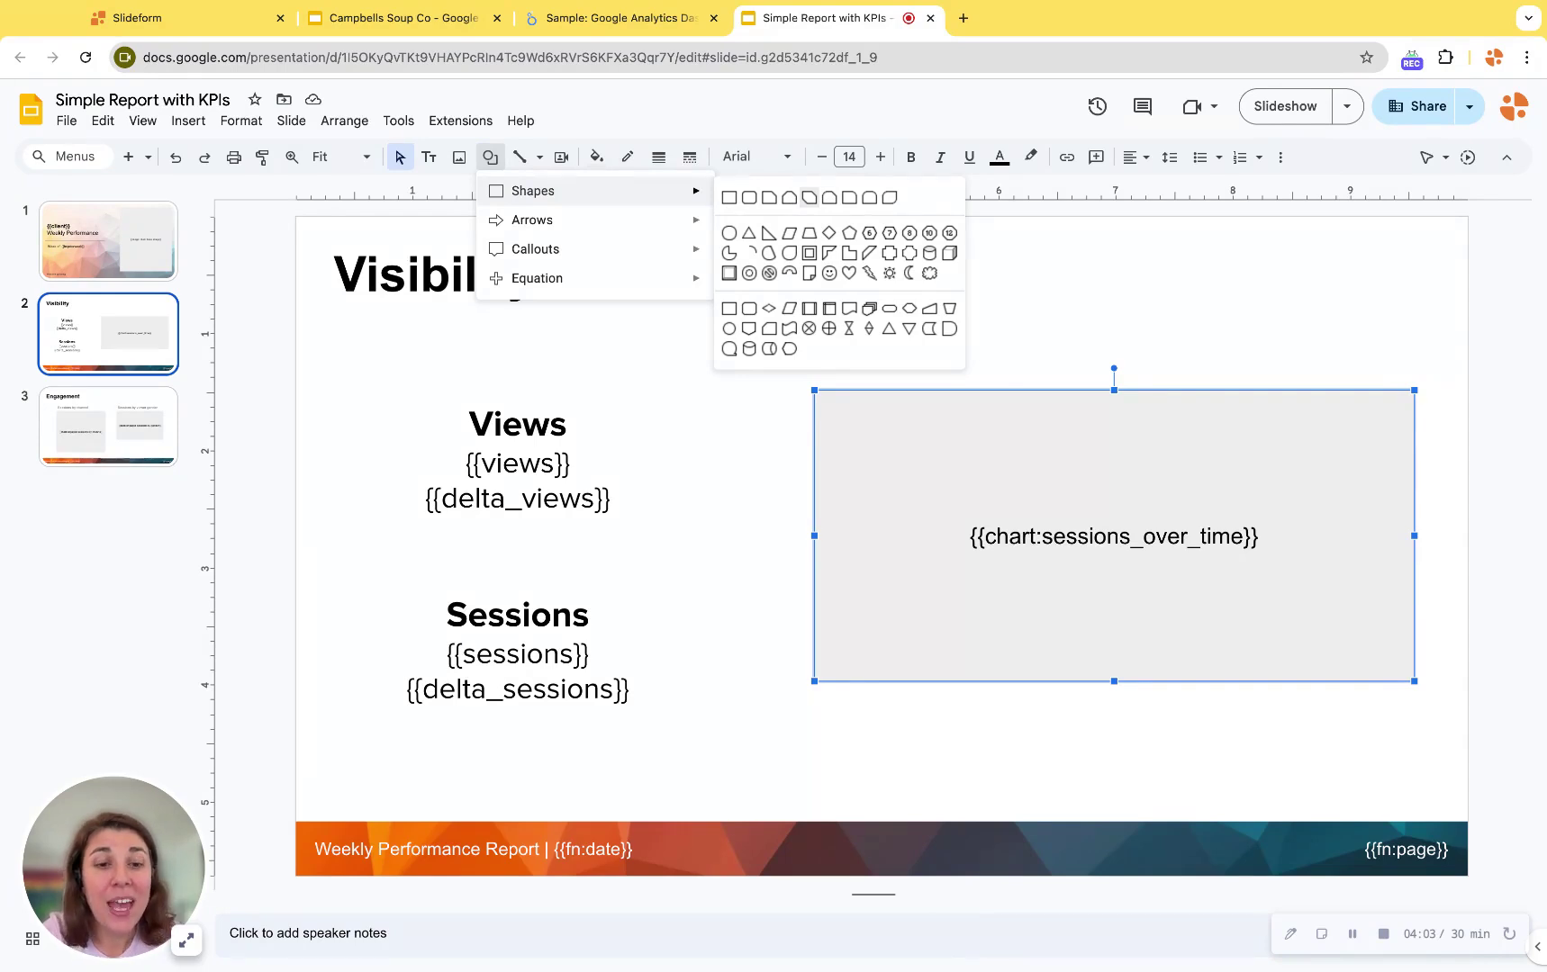
pyautogui.click(667, 369)
# Show the Engagement slide and select the Sessions by viewer gender placeholder.
pyautogui.click(145, 423)
pyautogui.click(1031, 433)
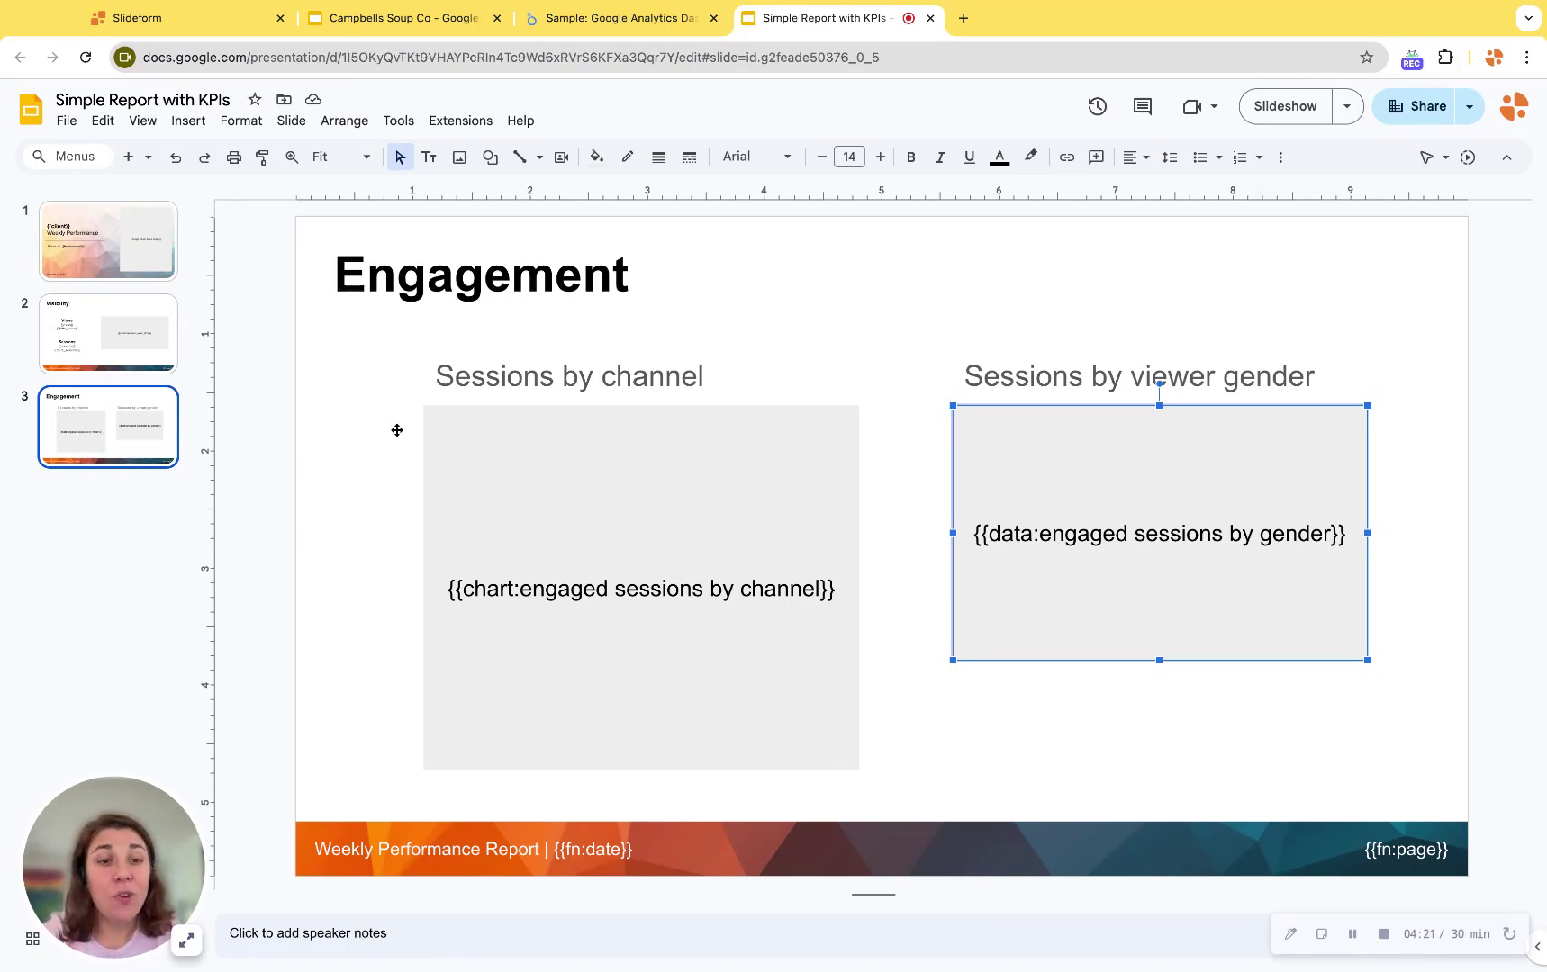
# Review the title slide's {{client}} placeholder text, then switch back to Slideform.
pyautogui.click(120, 254)
pyautogui.click(465, 411)
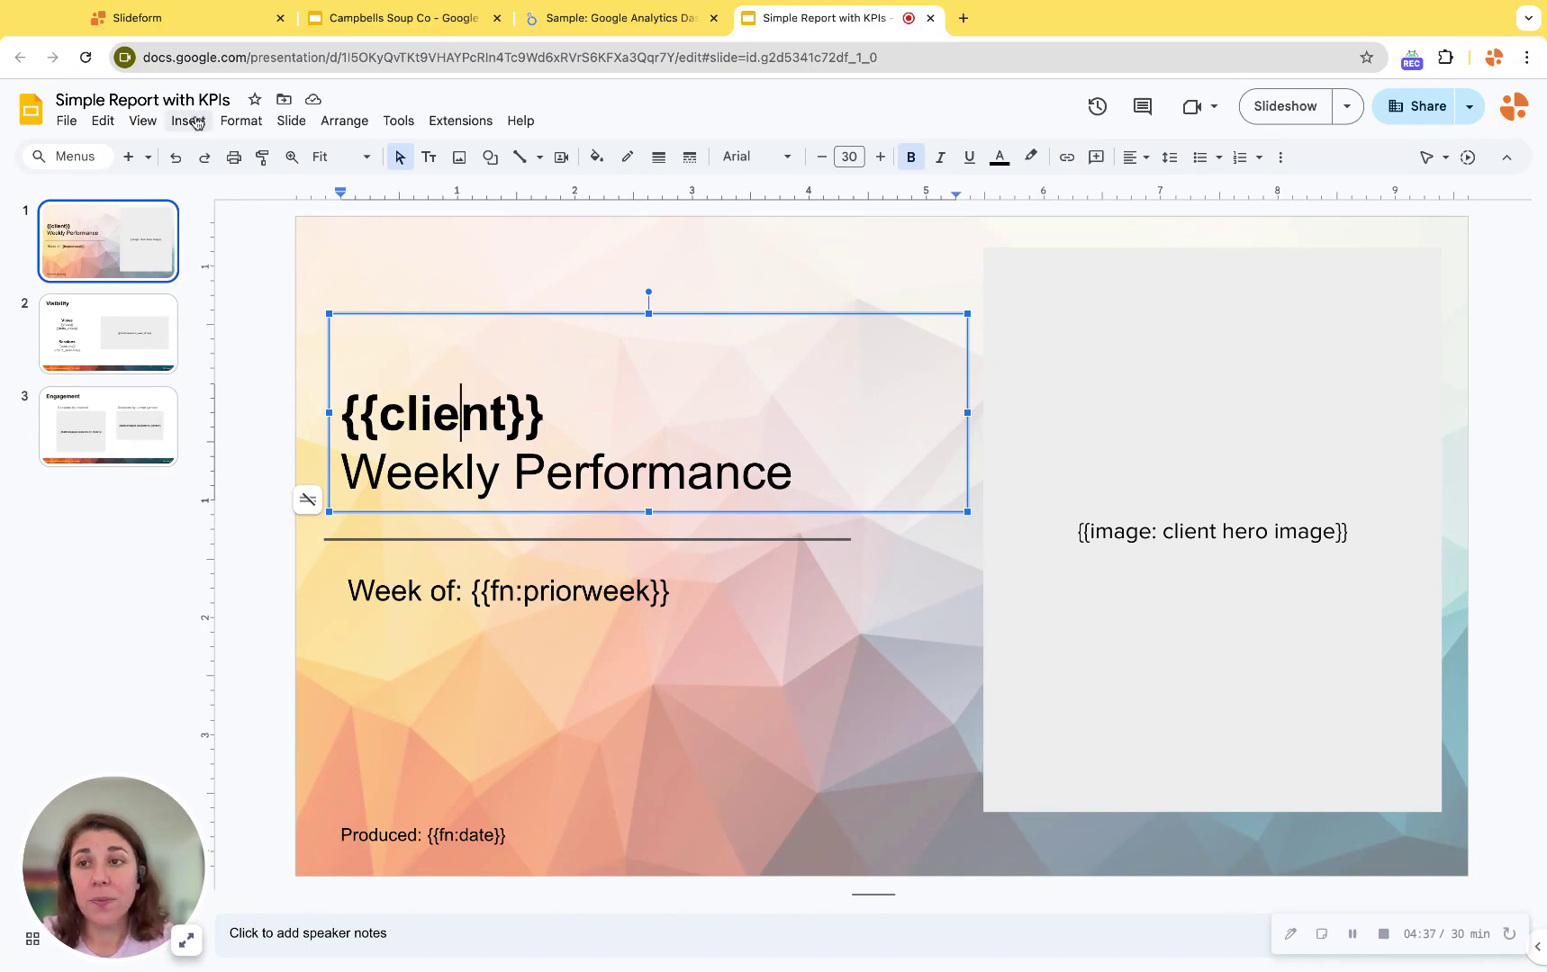
pyautogui.click(139, 17)
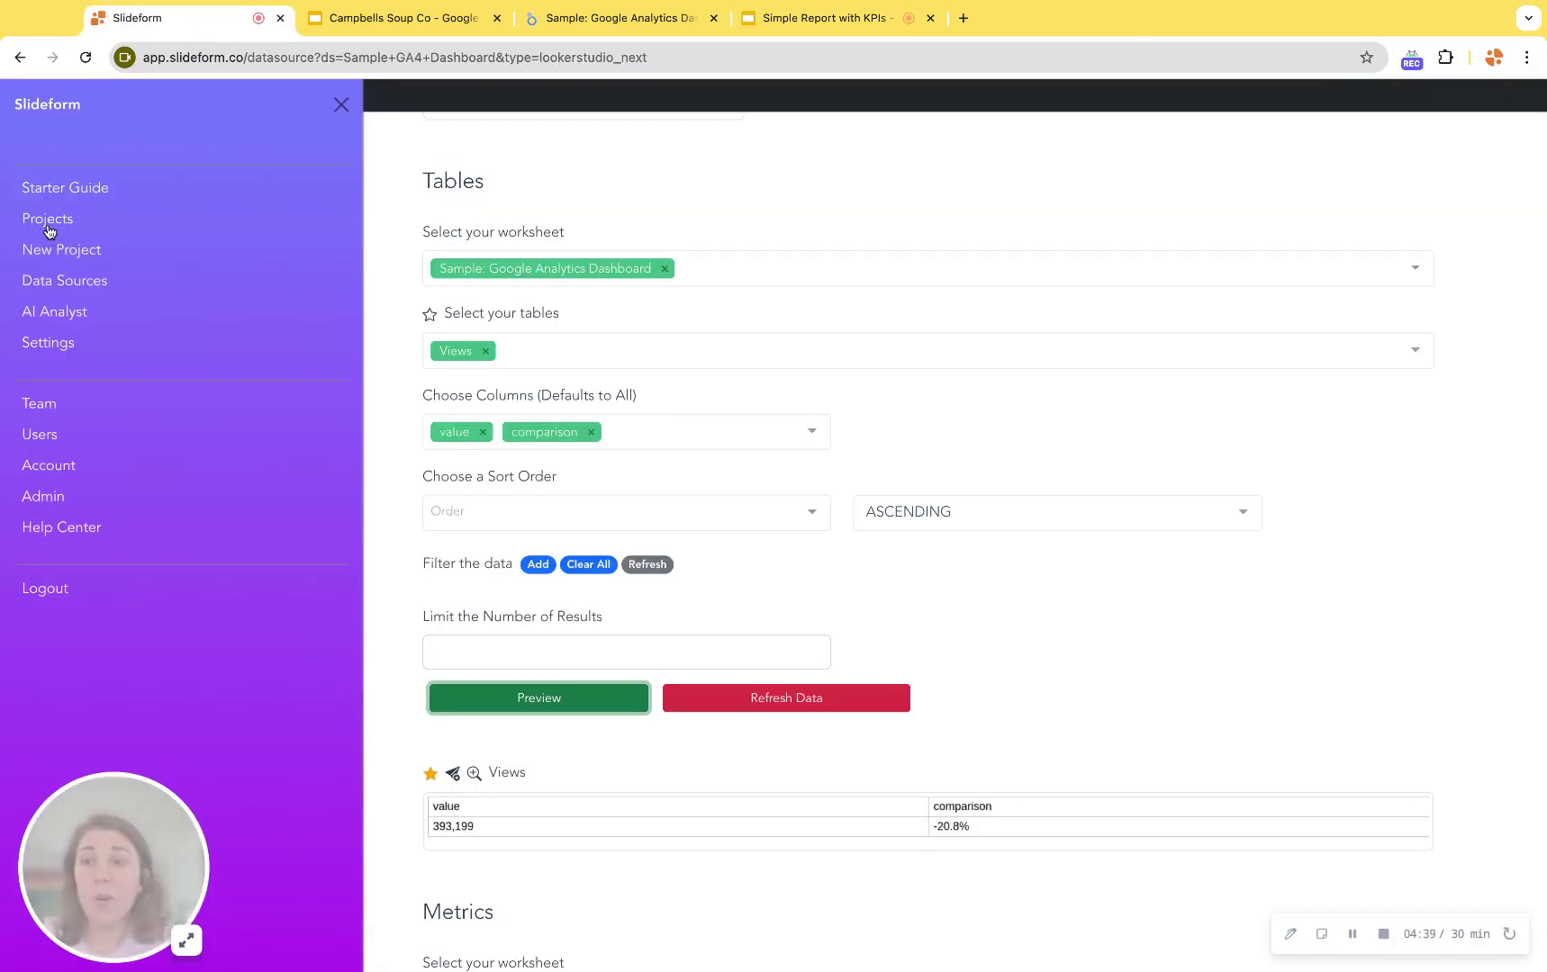
# Glance at New Project, then open the Report with KPIs project from the Projects list.
pyautogui.click(61, 251)
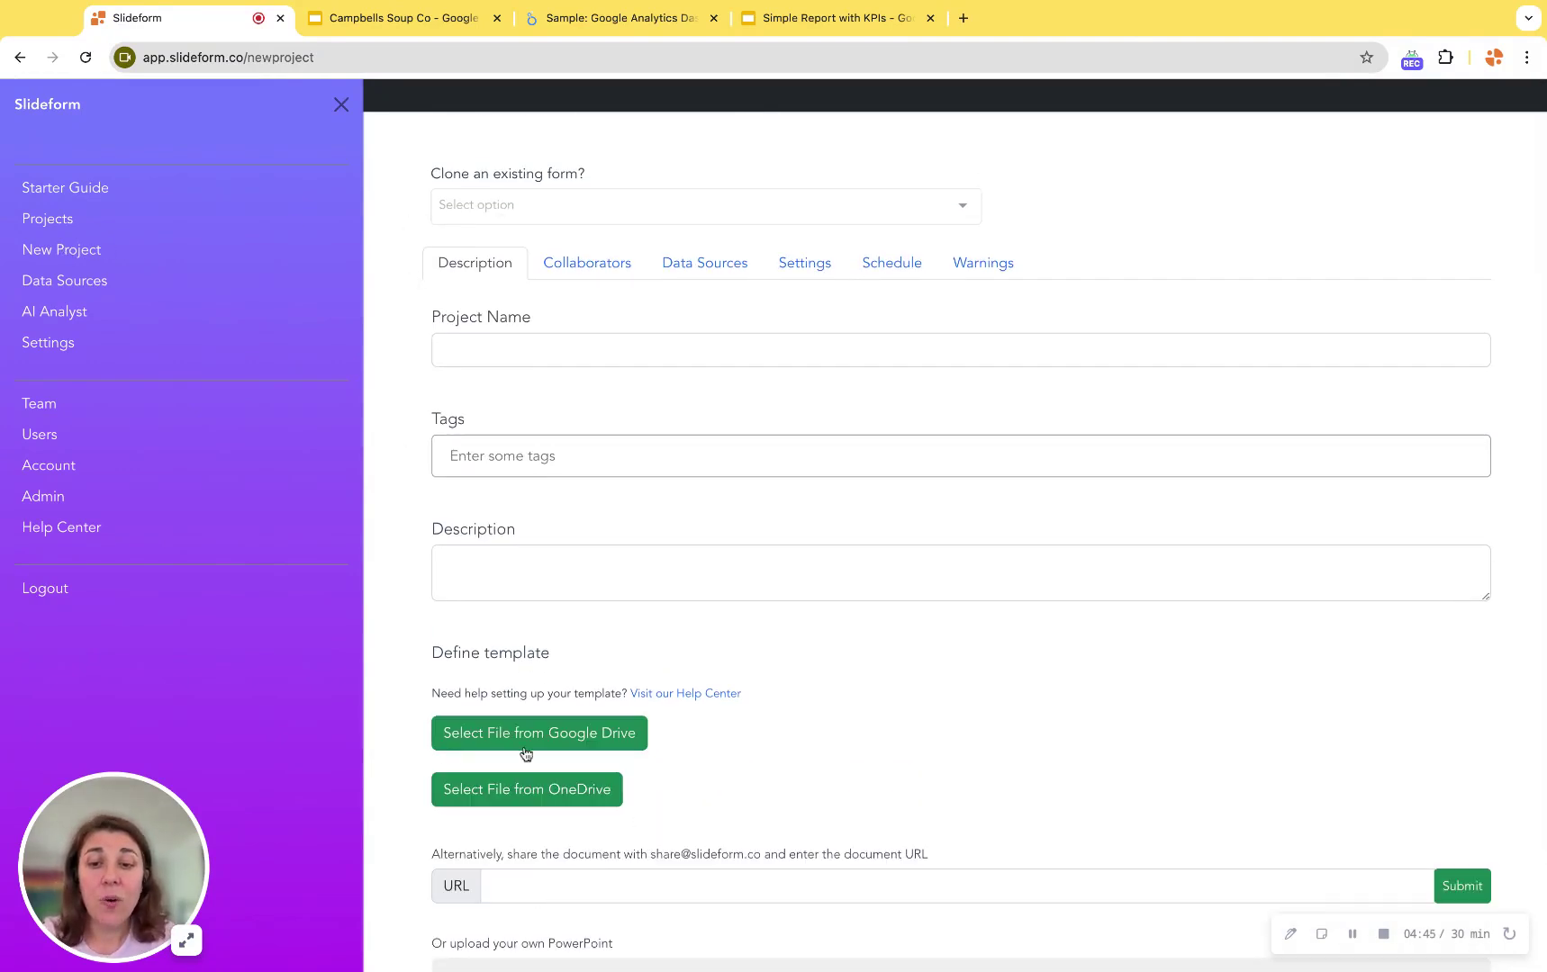
pyautogui.scroll(-2, 381, 701)
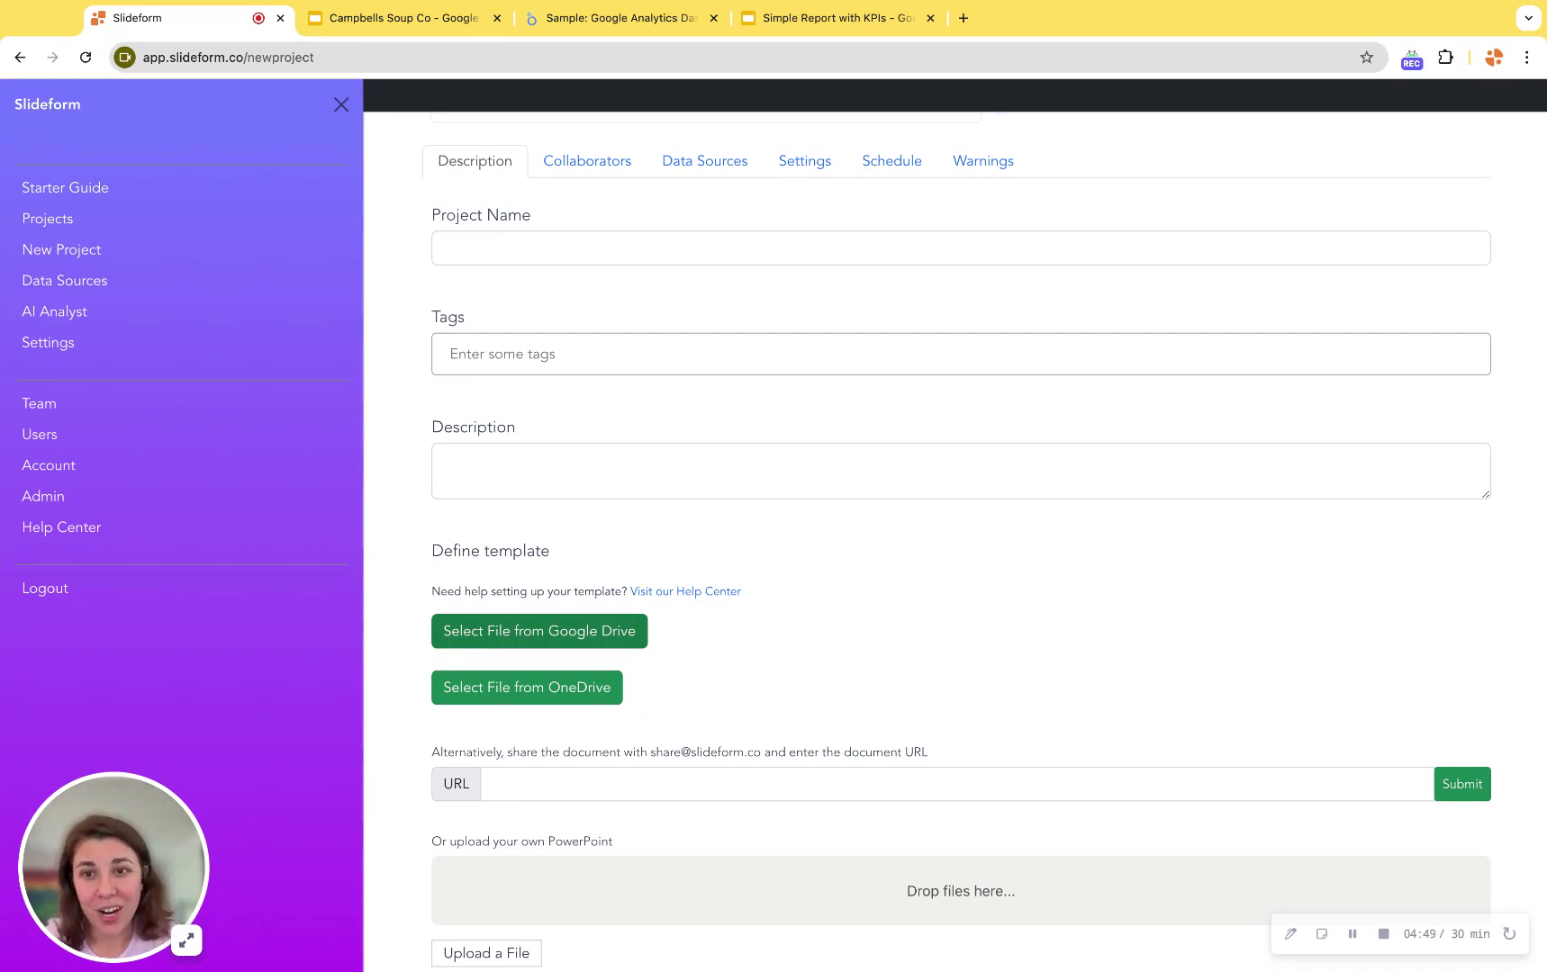
pyautogui.scroll(2, 399, 629)
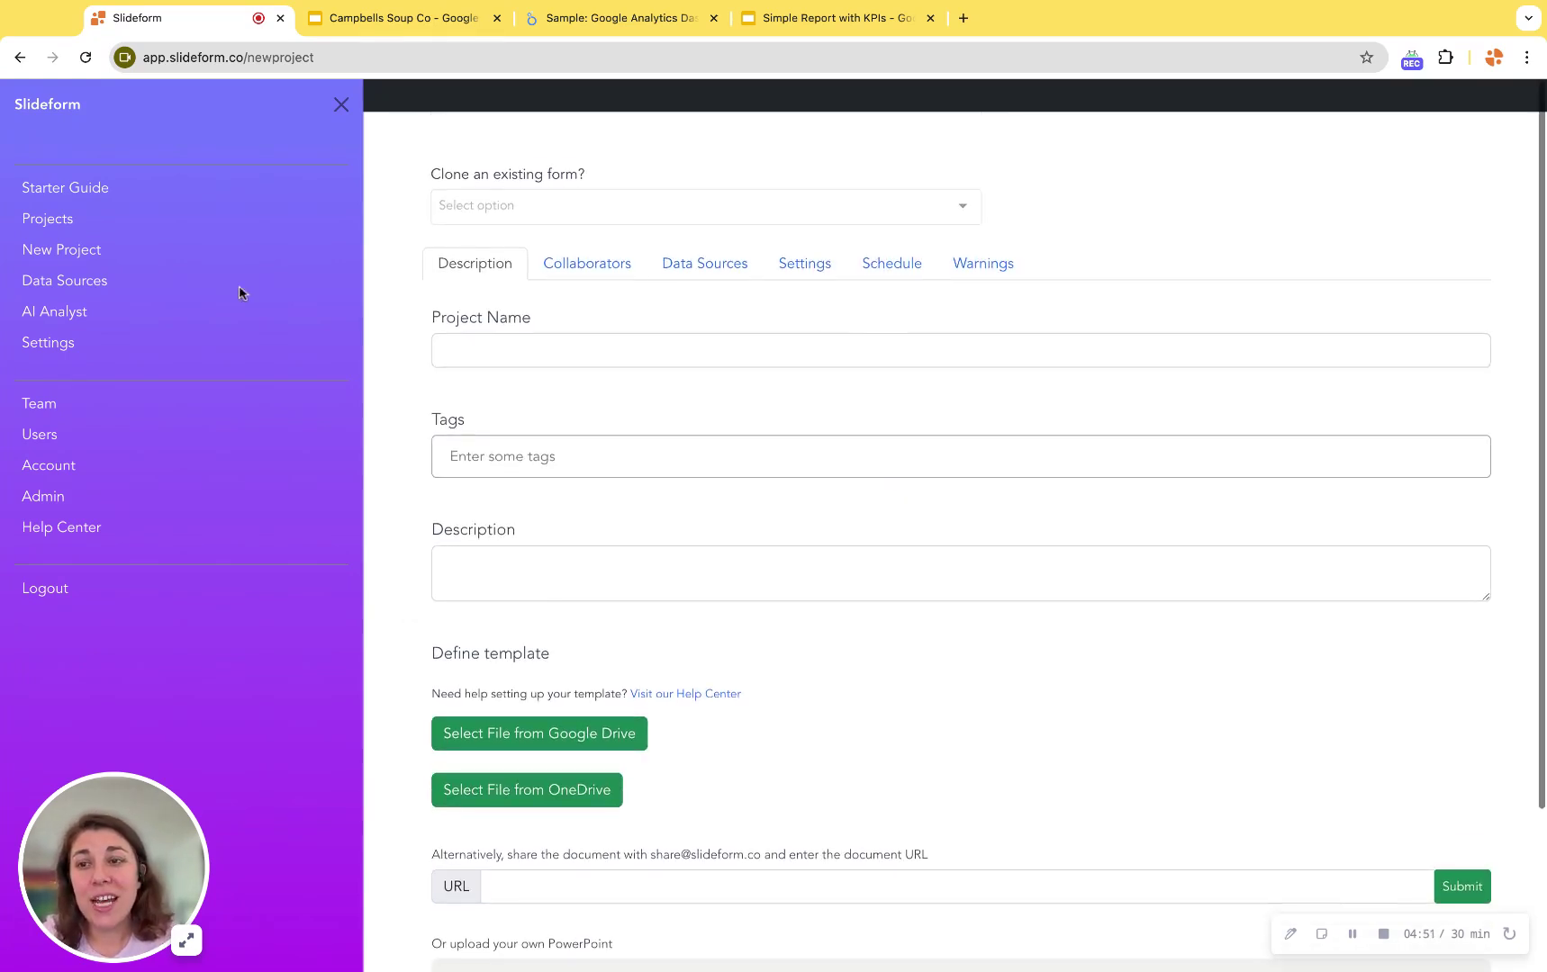
pyautogui.click(39, 221)
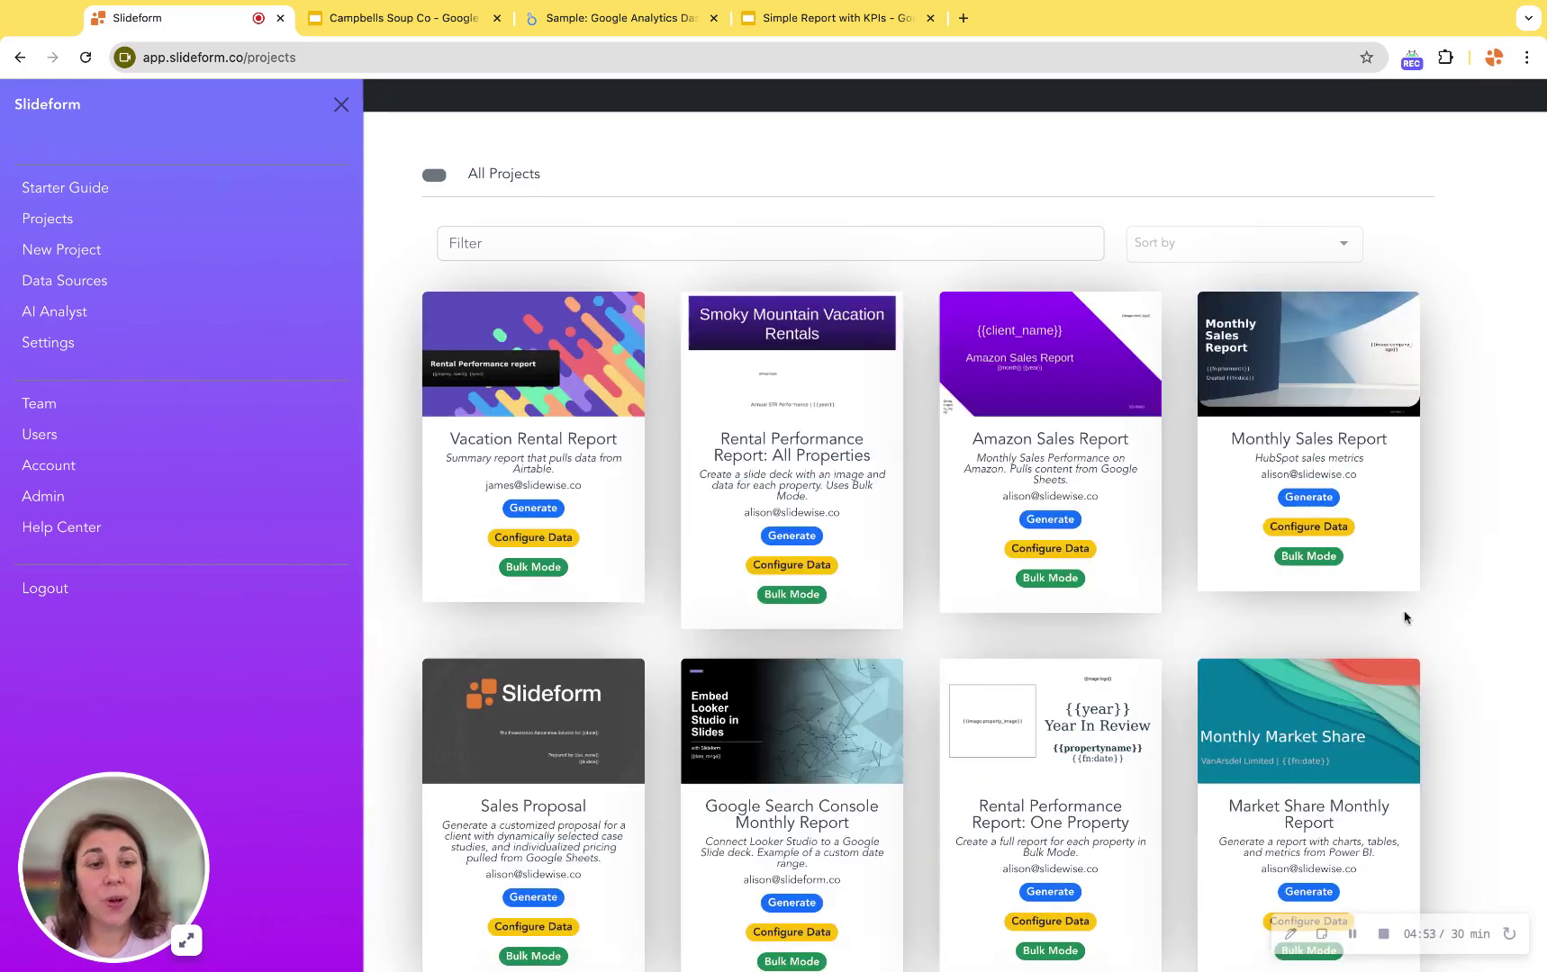
pyautogui.scroll(-3, 1376, 628)
pyautogui.scroll(-3, 1377, 628)
pyautogui.scroll(-2, 1329, 605)
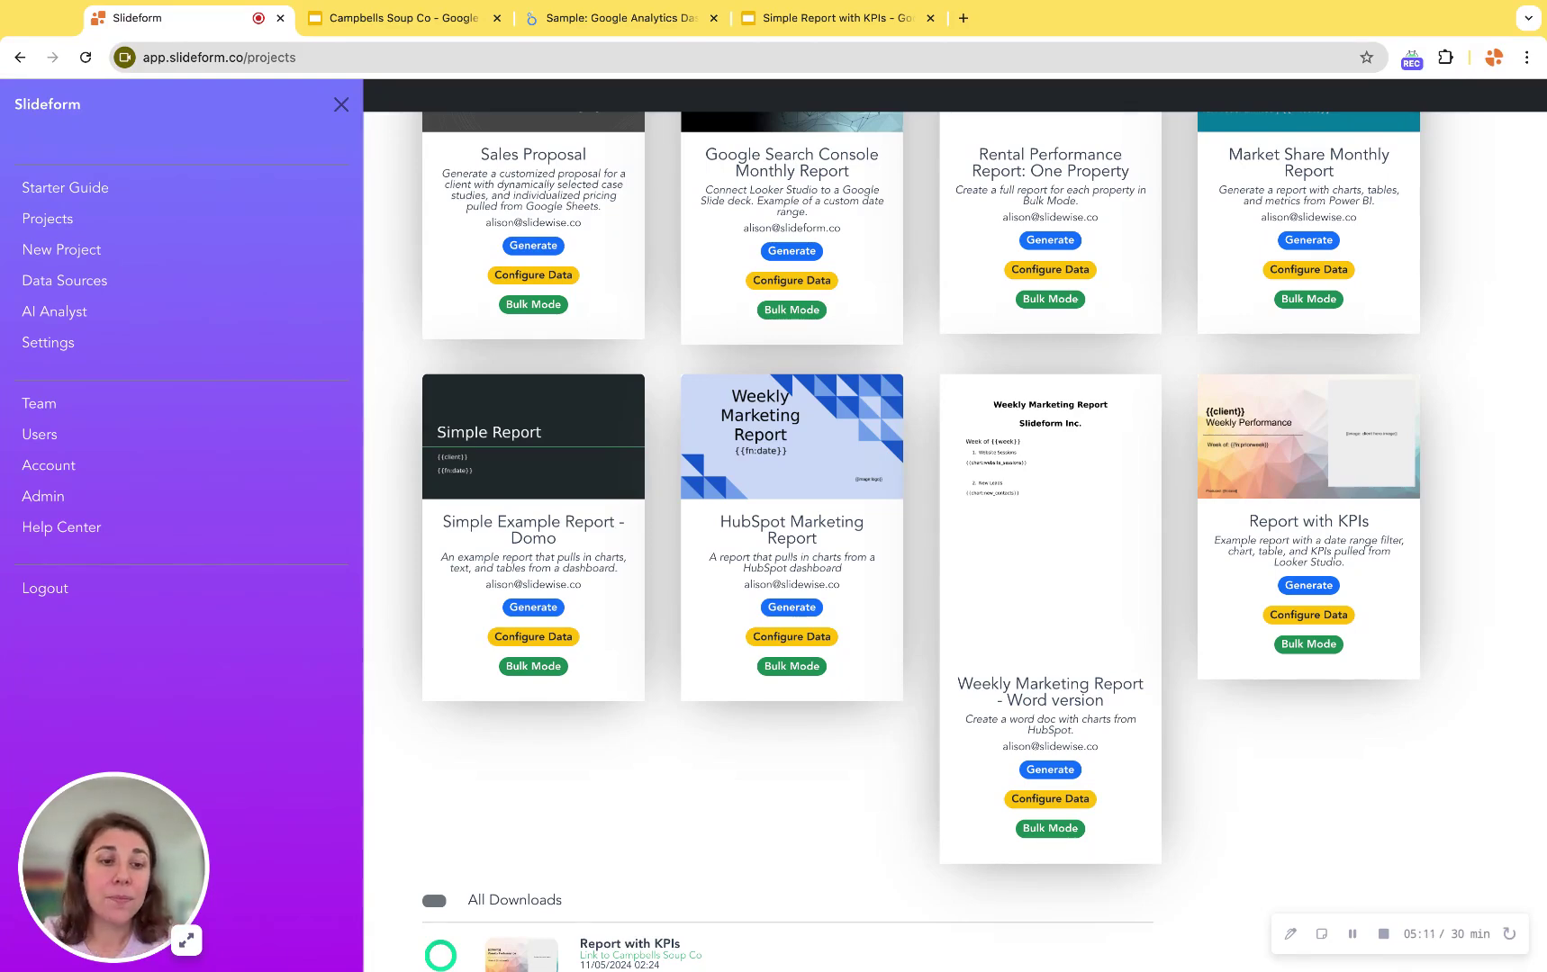
pyautogui.click(1307, 521)
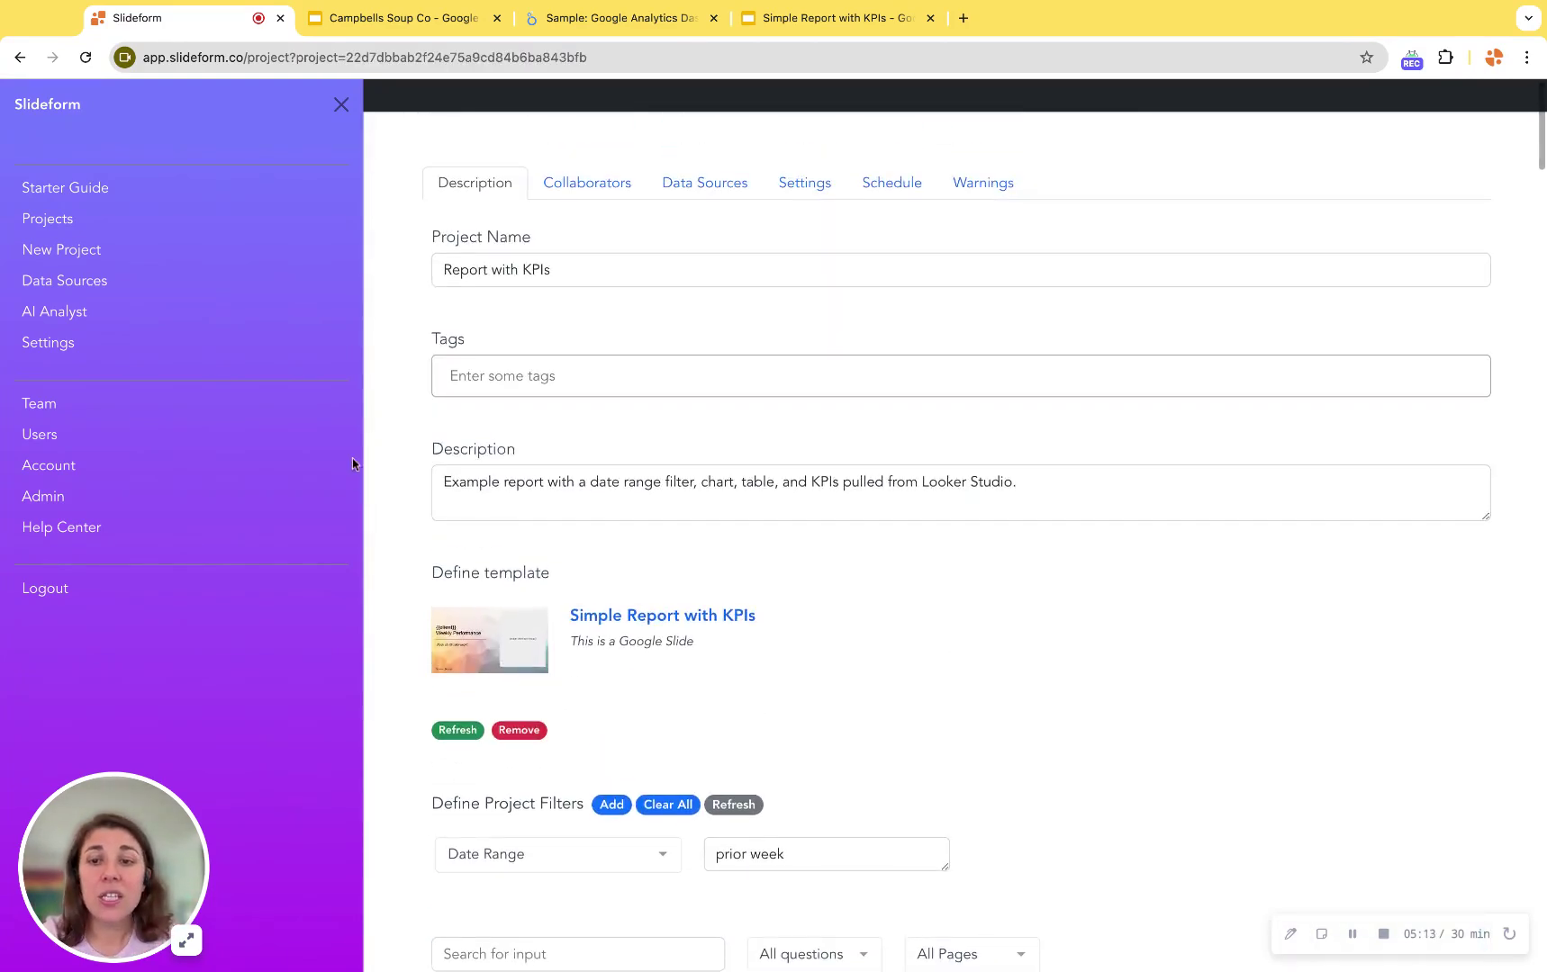
pyautogui.scroll(-1, 406, 521)
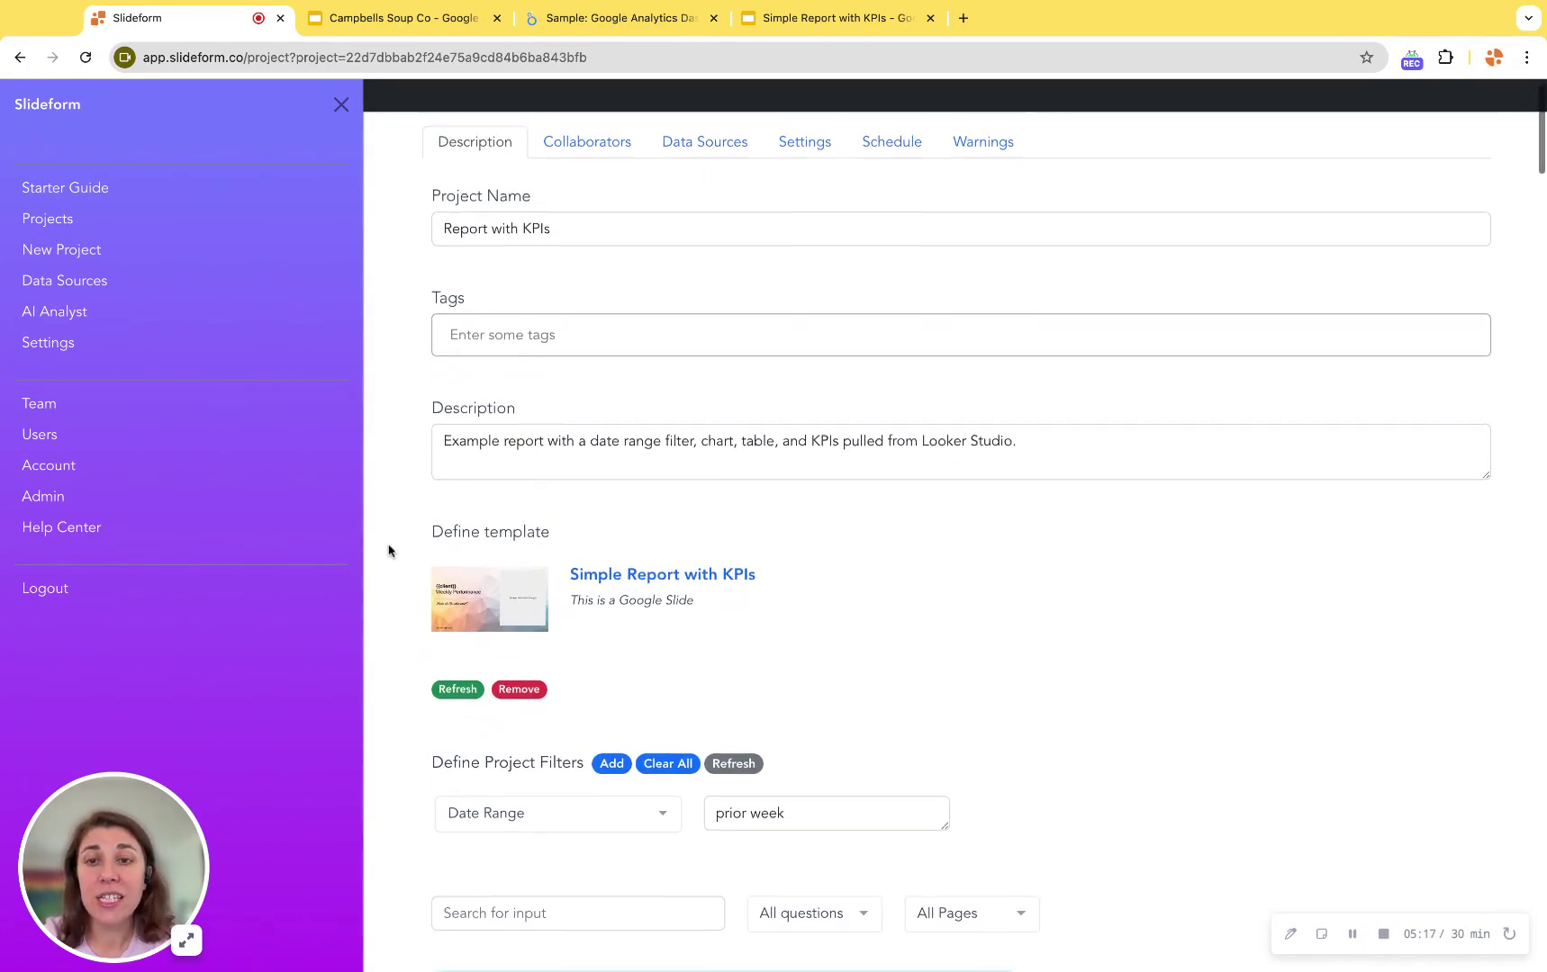
pyautogui.scroll(-8, 389, 552)
pyautogui.scroll(-3, 389, 552)
pyautogui.scroll(-2, 389, 552)
pyautogui.scroll(-2, 389, 552)
pyautogui.scroll(-2, 389, 552)
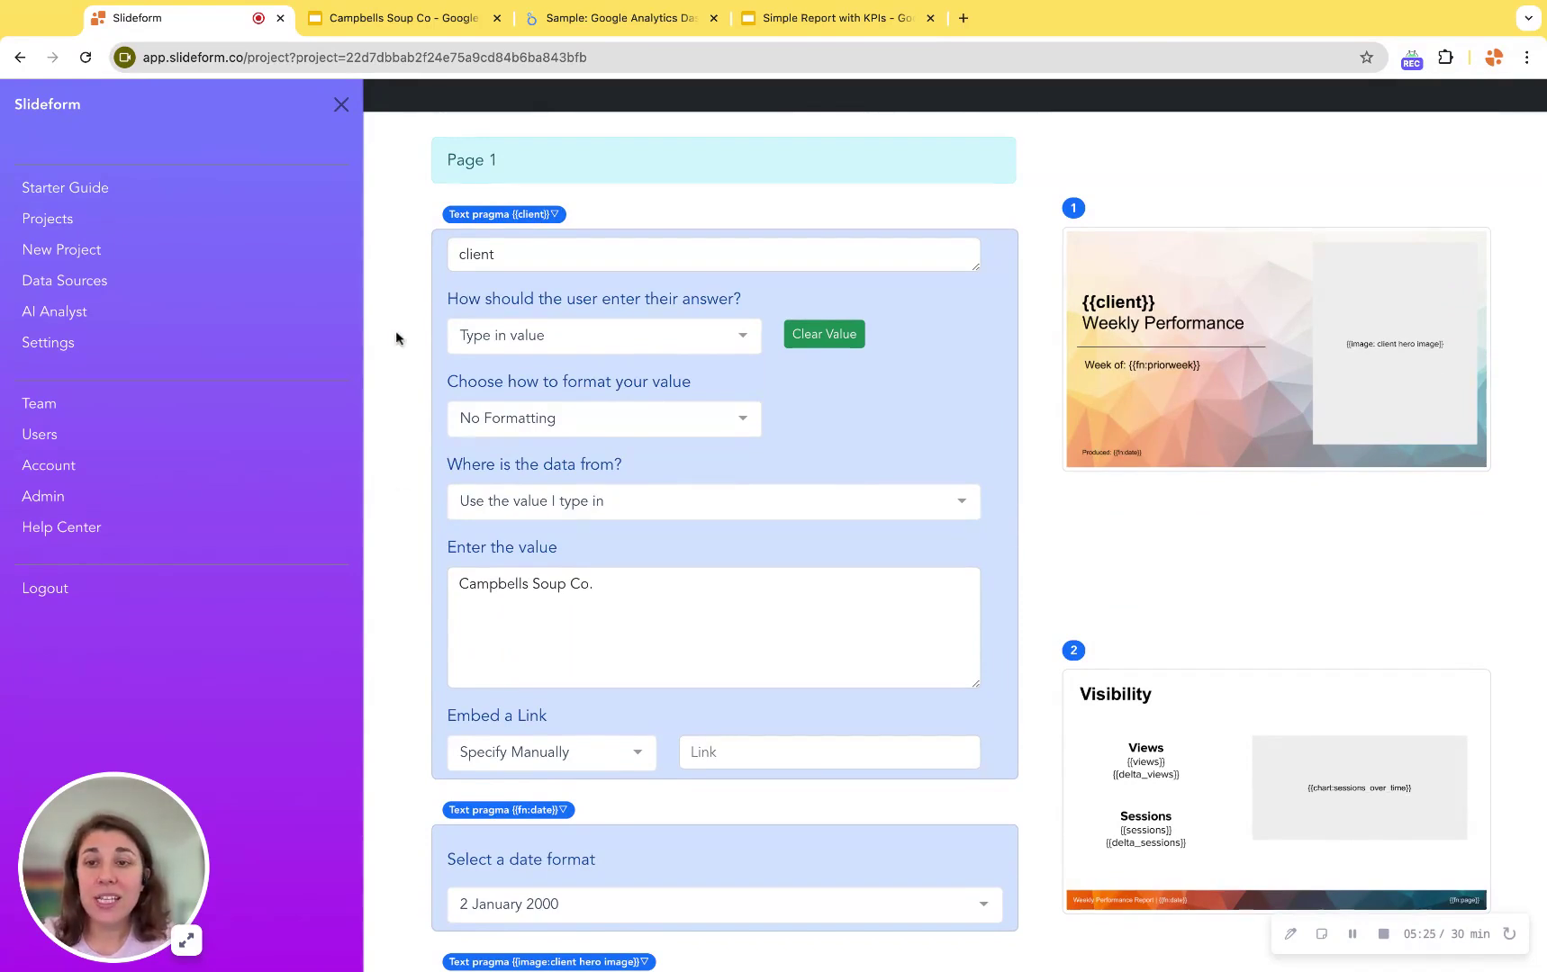
pyautogui.scroll(3, 399, 339)
pyautogui.scroll(1, 399, 339)
# Search the template inputs for 'views' to narrow to views and delta_views.
pyautogui.click(460, 270)
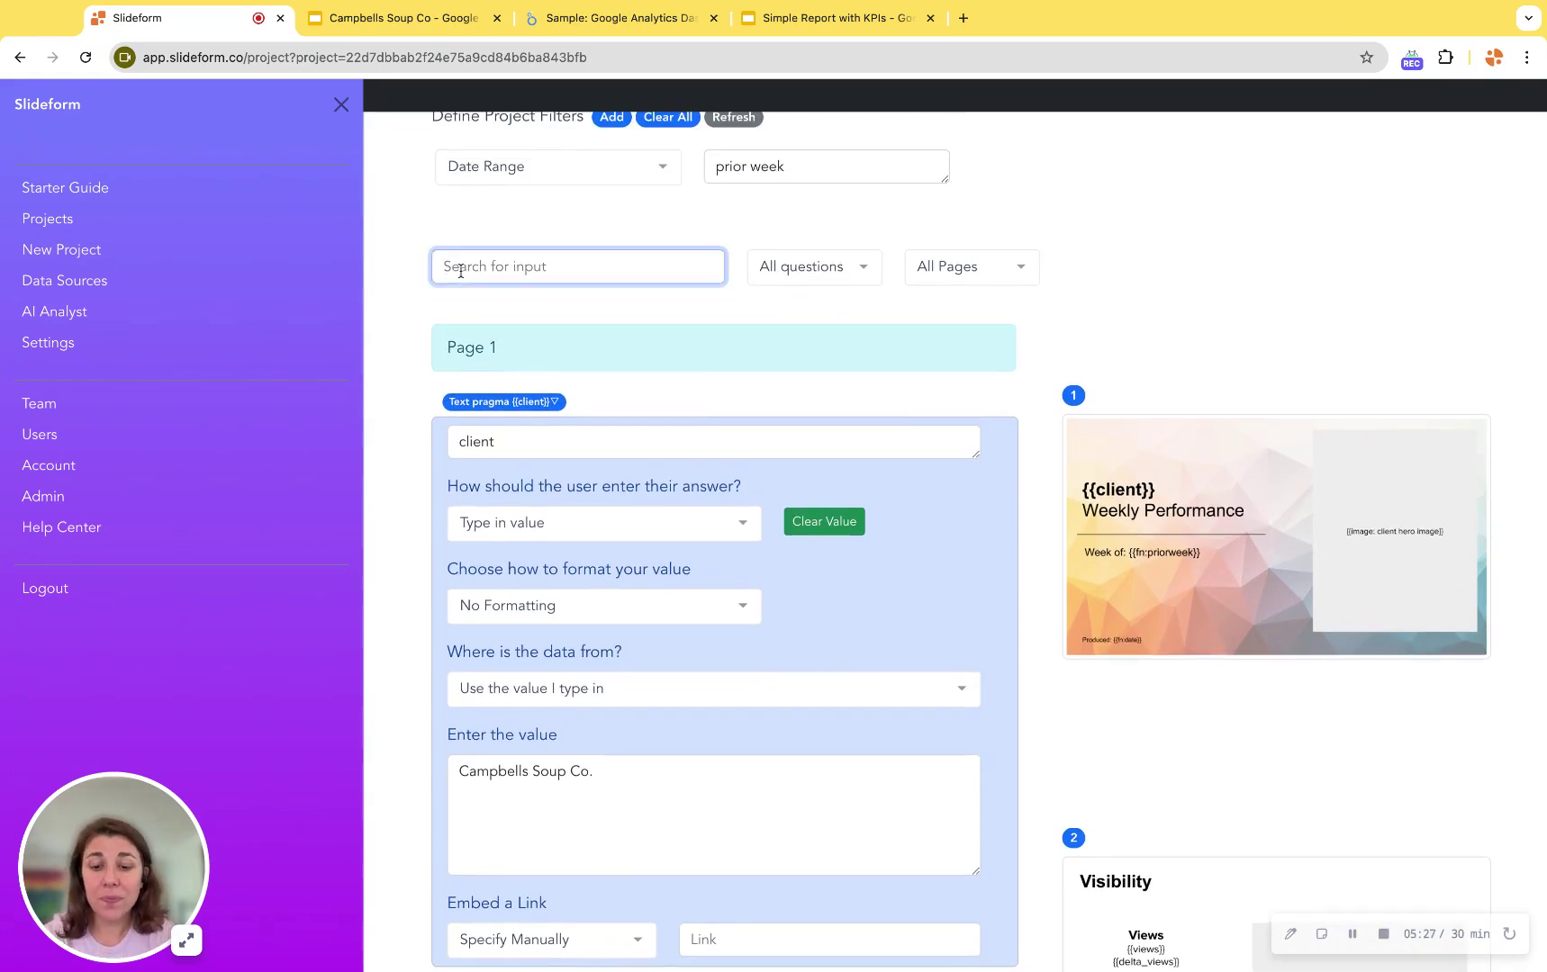
pyautogui.write('views')
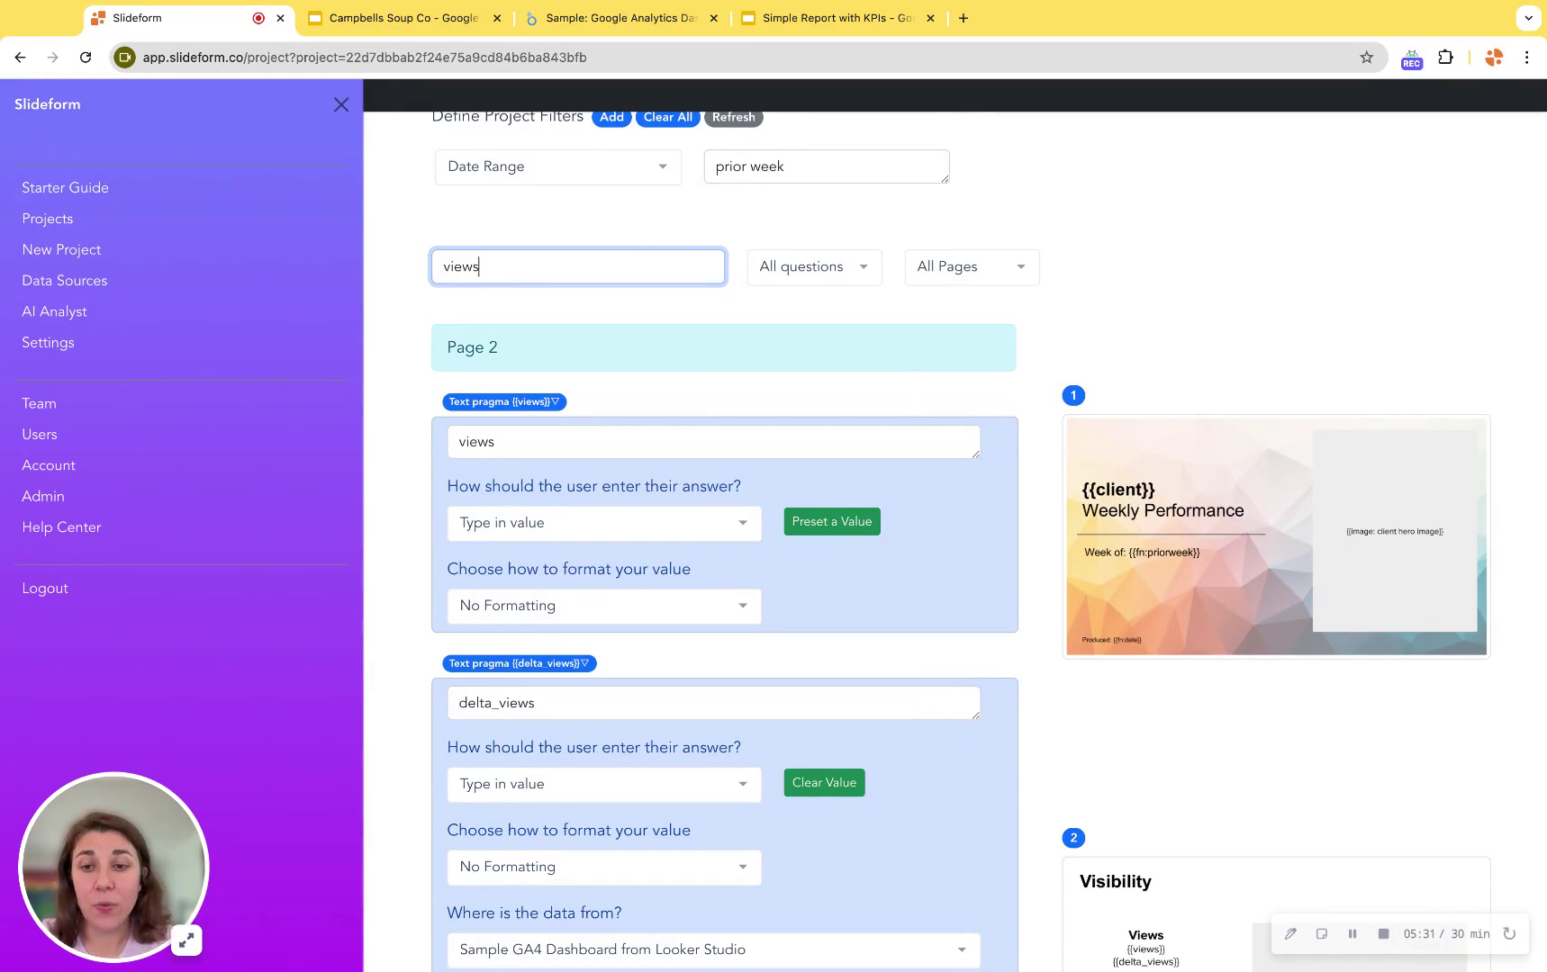
pyautogui.scroll(-5, 399, 441)
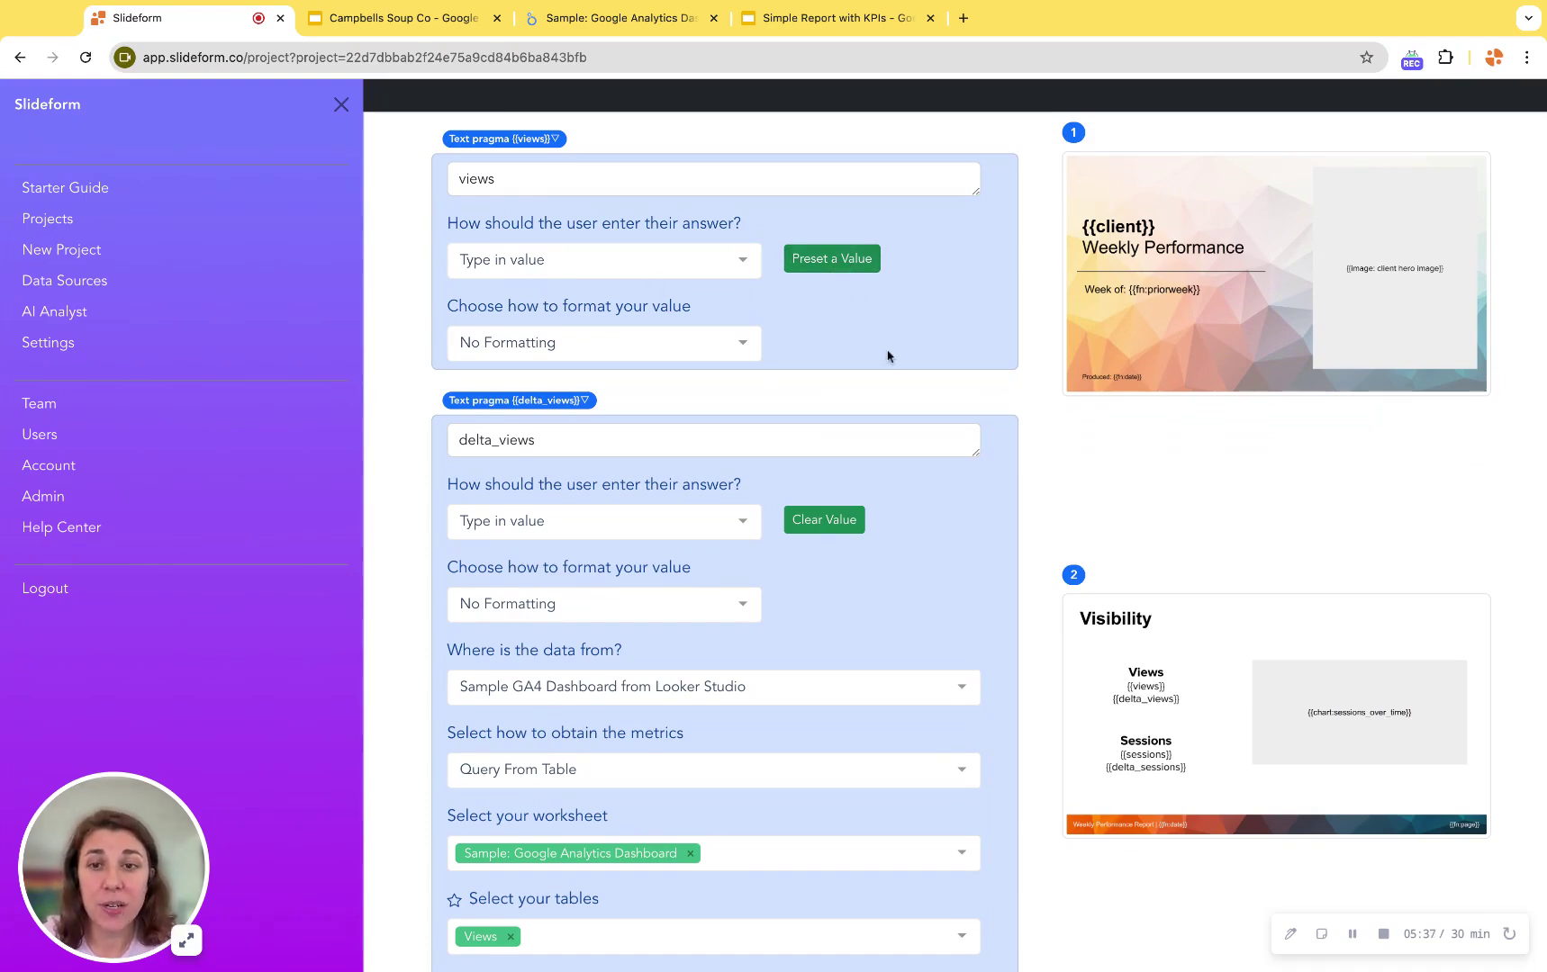
# Preset the views placeholder from the Sample GA4 Dashboard source using Query From Table.
pyautogui.click(833, 259)
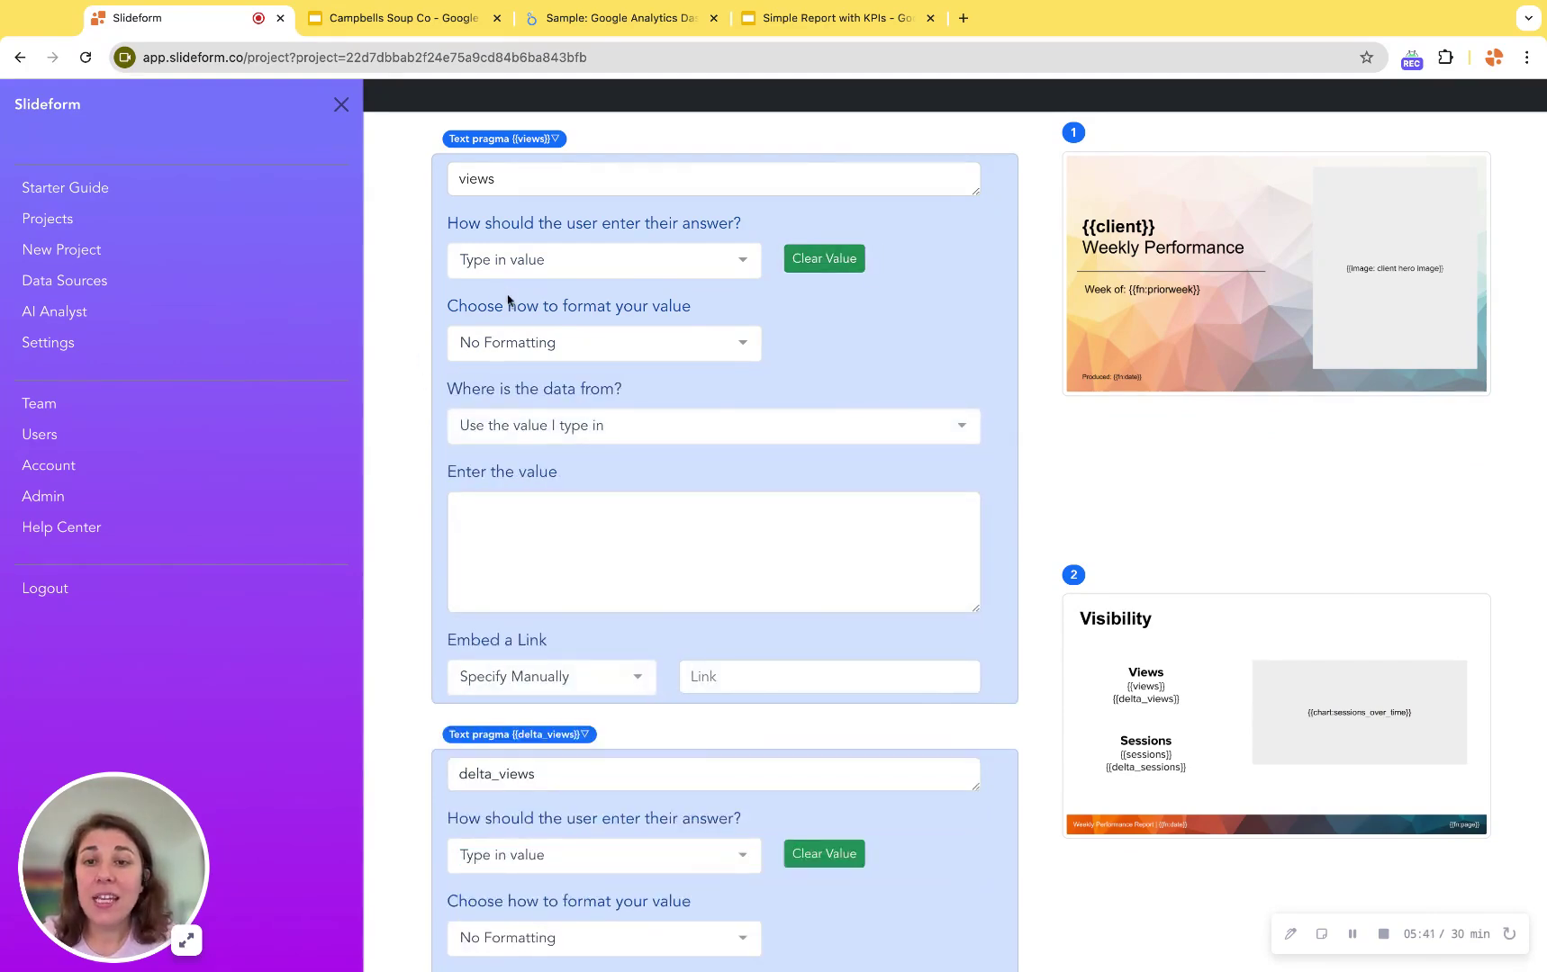
pyautogui.click(501, 425)
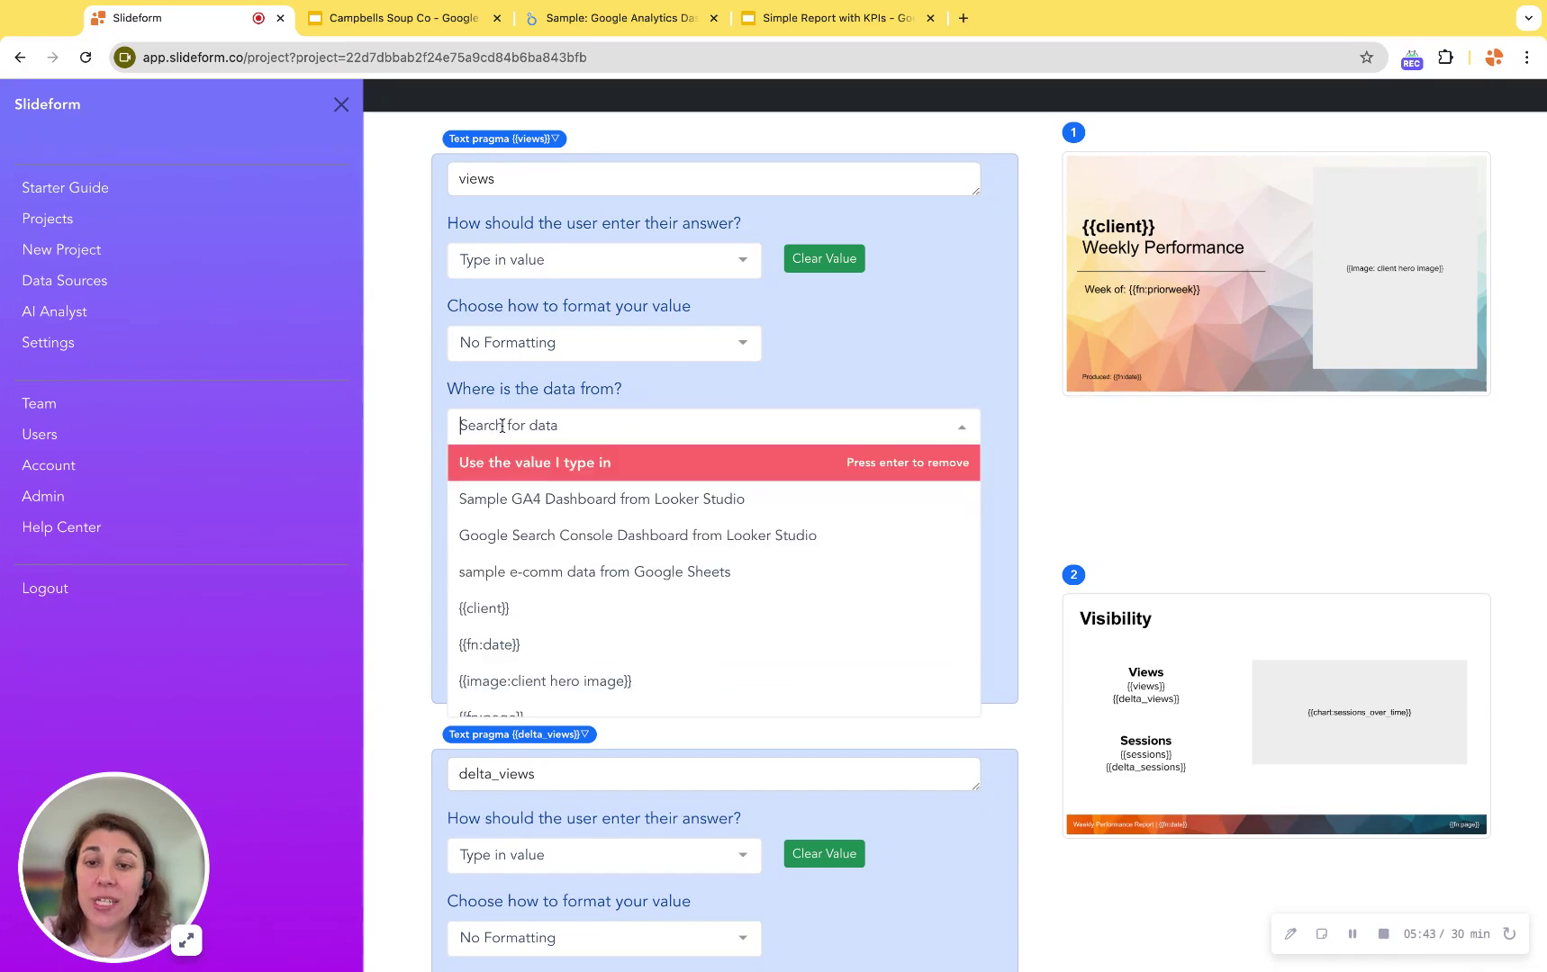
pyautogui.click(550, 500)
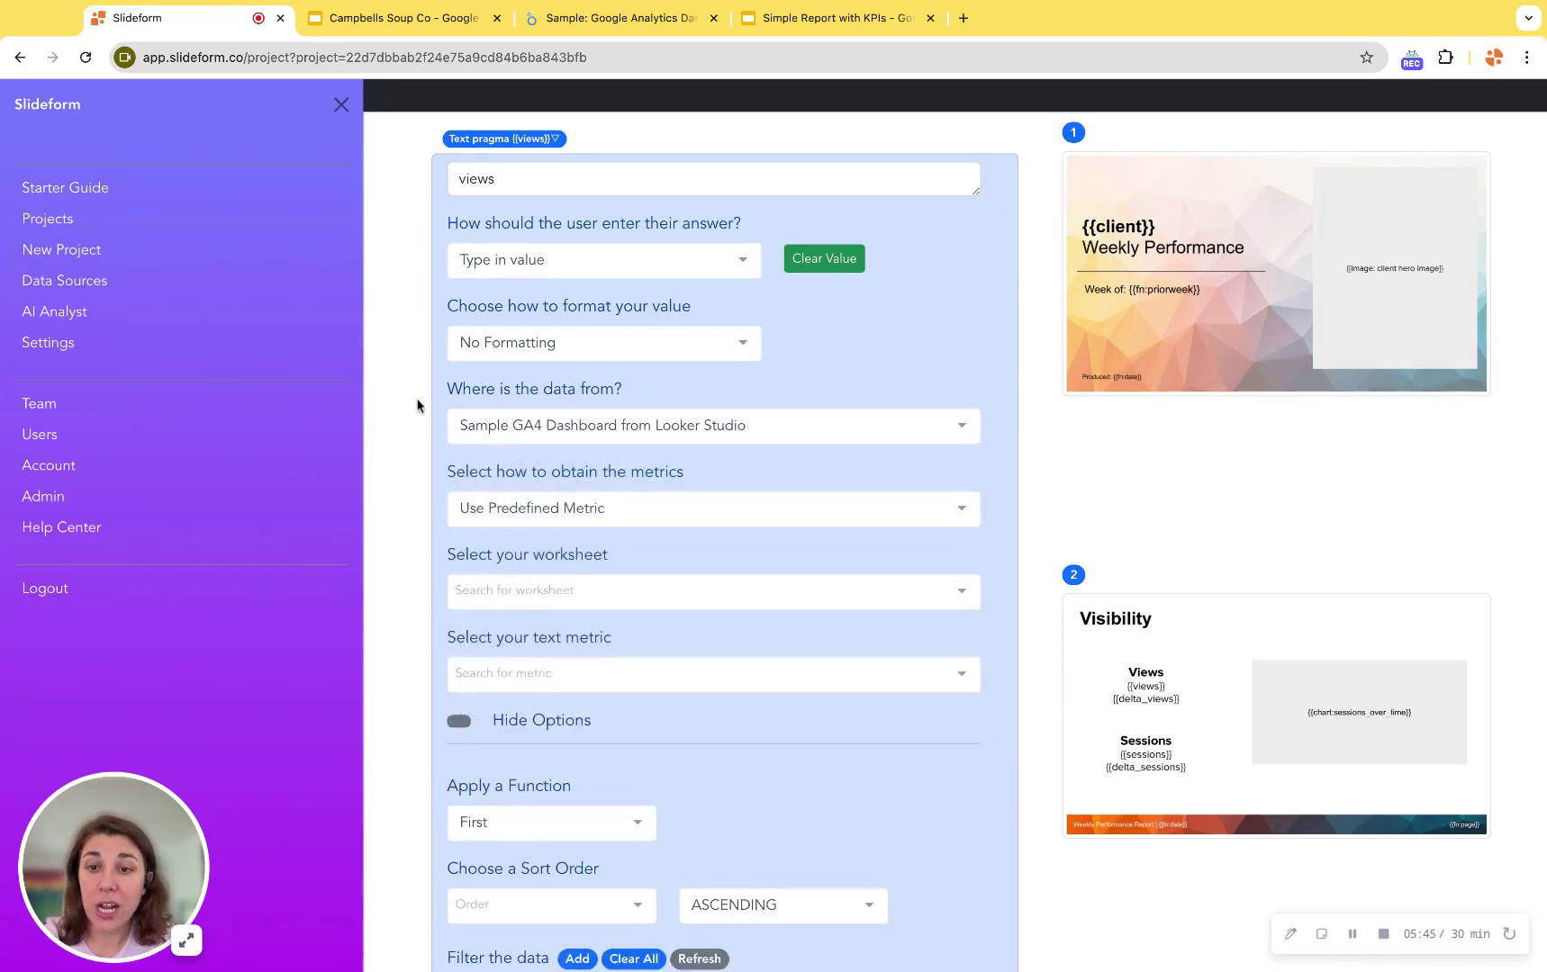
pyautogui.scroll(-2, 418, 408)
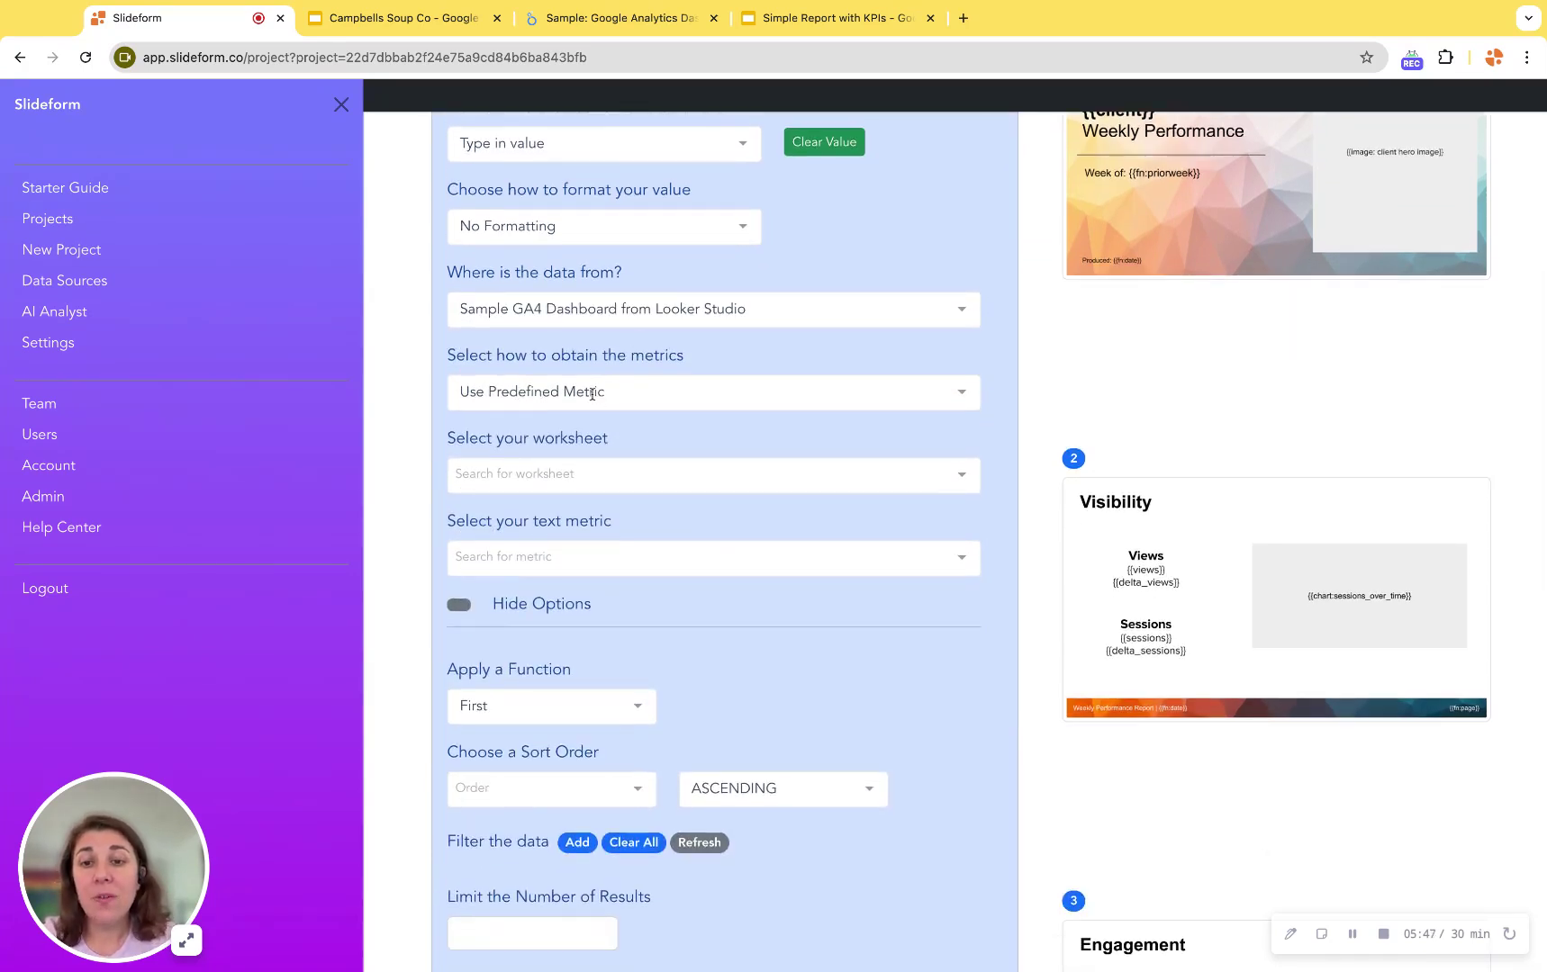
pyautogui.click(593, 392)
pyautogui.click(575, 463)
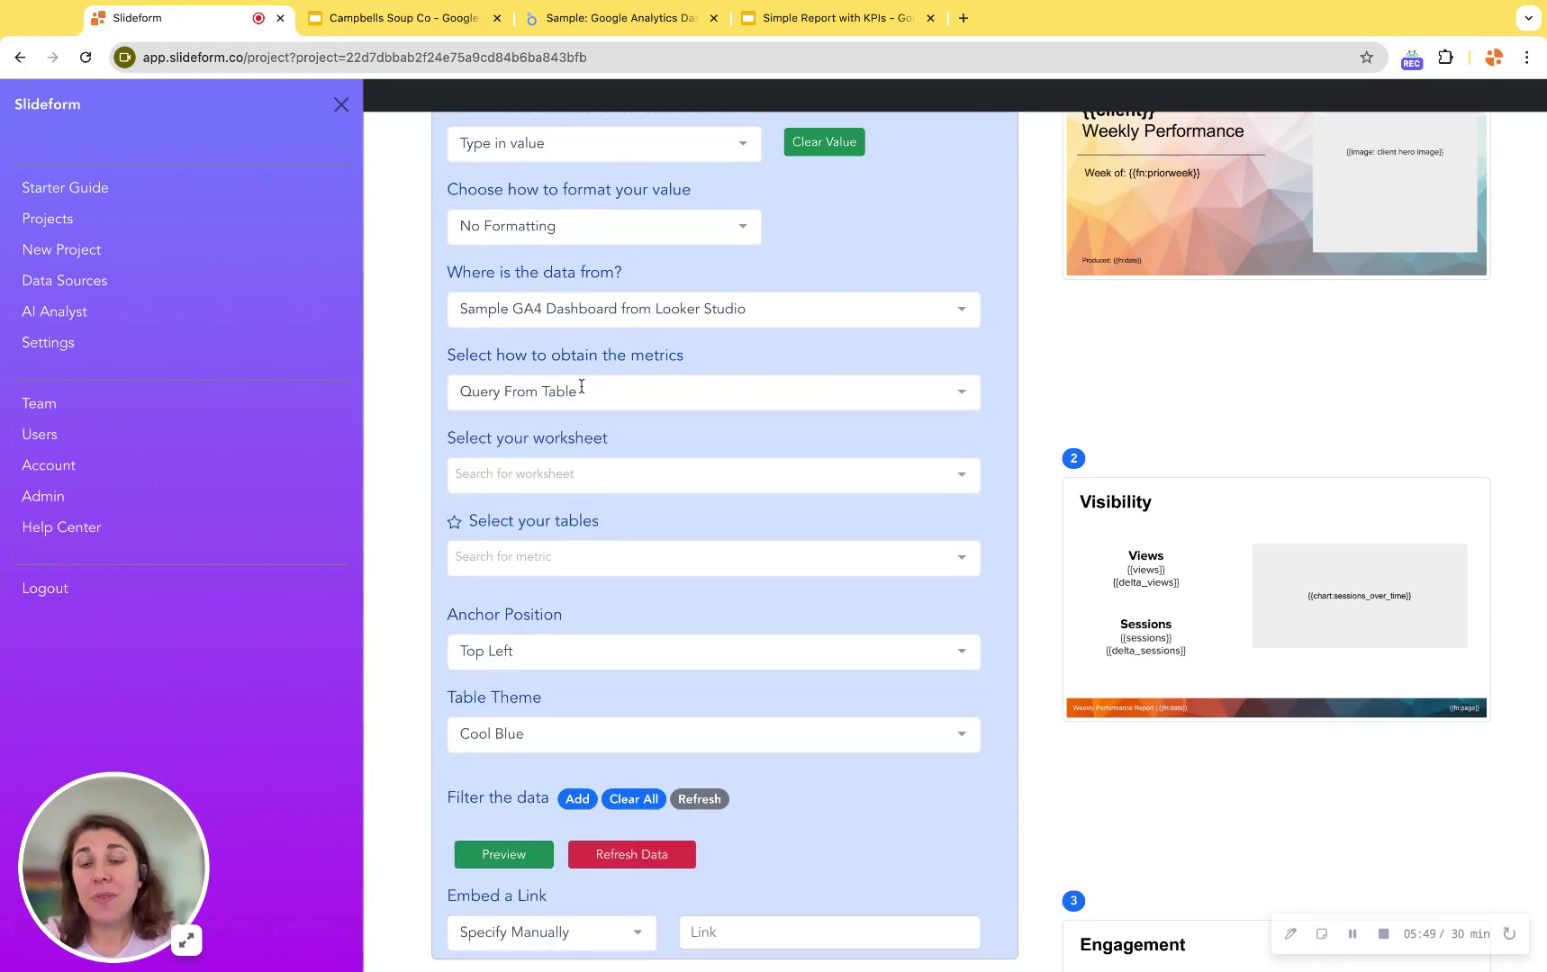
# Pick the Sample: Google Analytics Dashboard worksheet, Views table and value column, previewing 393,199.
pyautogui.click(587, 473)
pyautogui.click(585, 512)
pyautogui.click(580, 559)
pyautogui.click(598, 739)
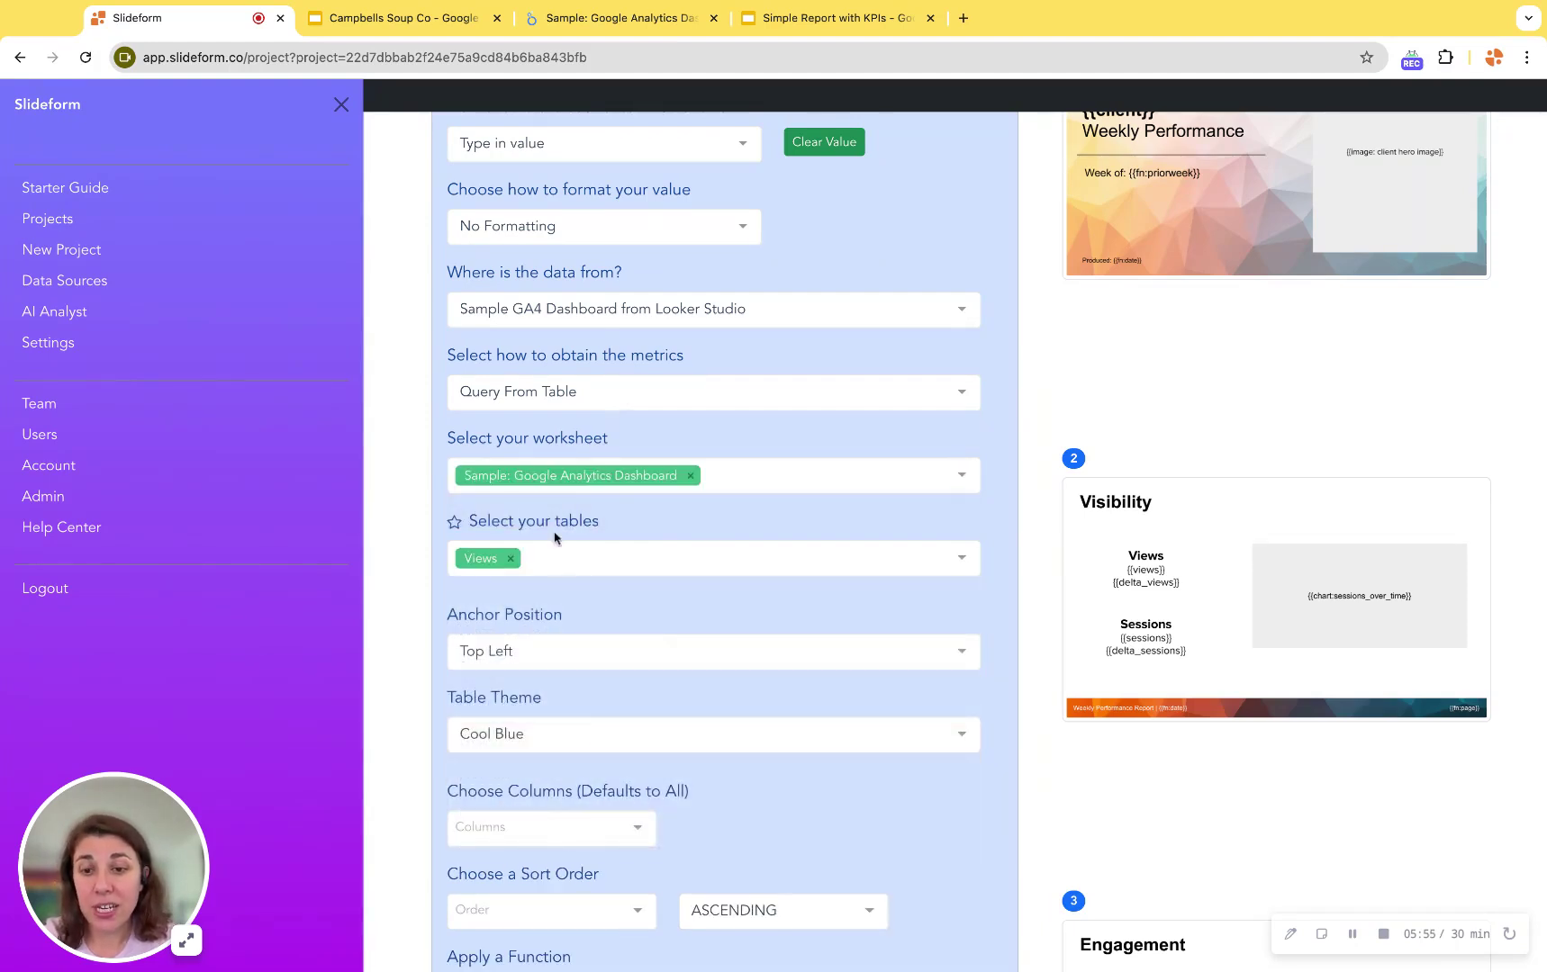
pyautogui.scroll(-5, 412, 598)
pyautogui.scroll(-3, 412, 599)
pyautogui.click(508, 342)
pyautogui.click(505, 378)
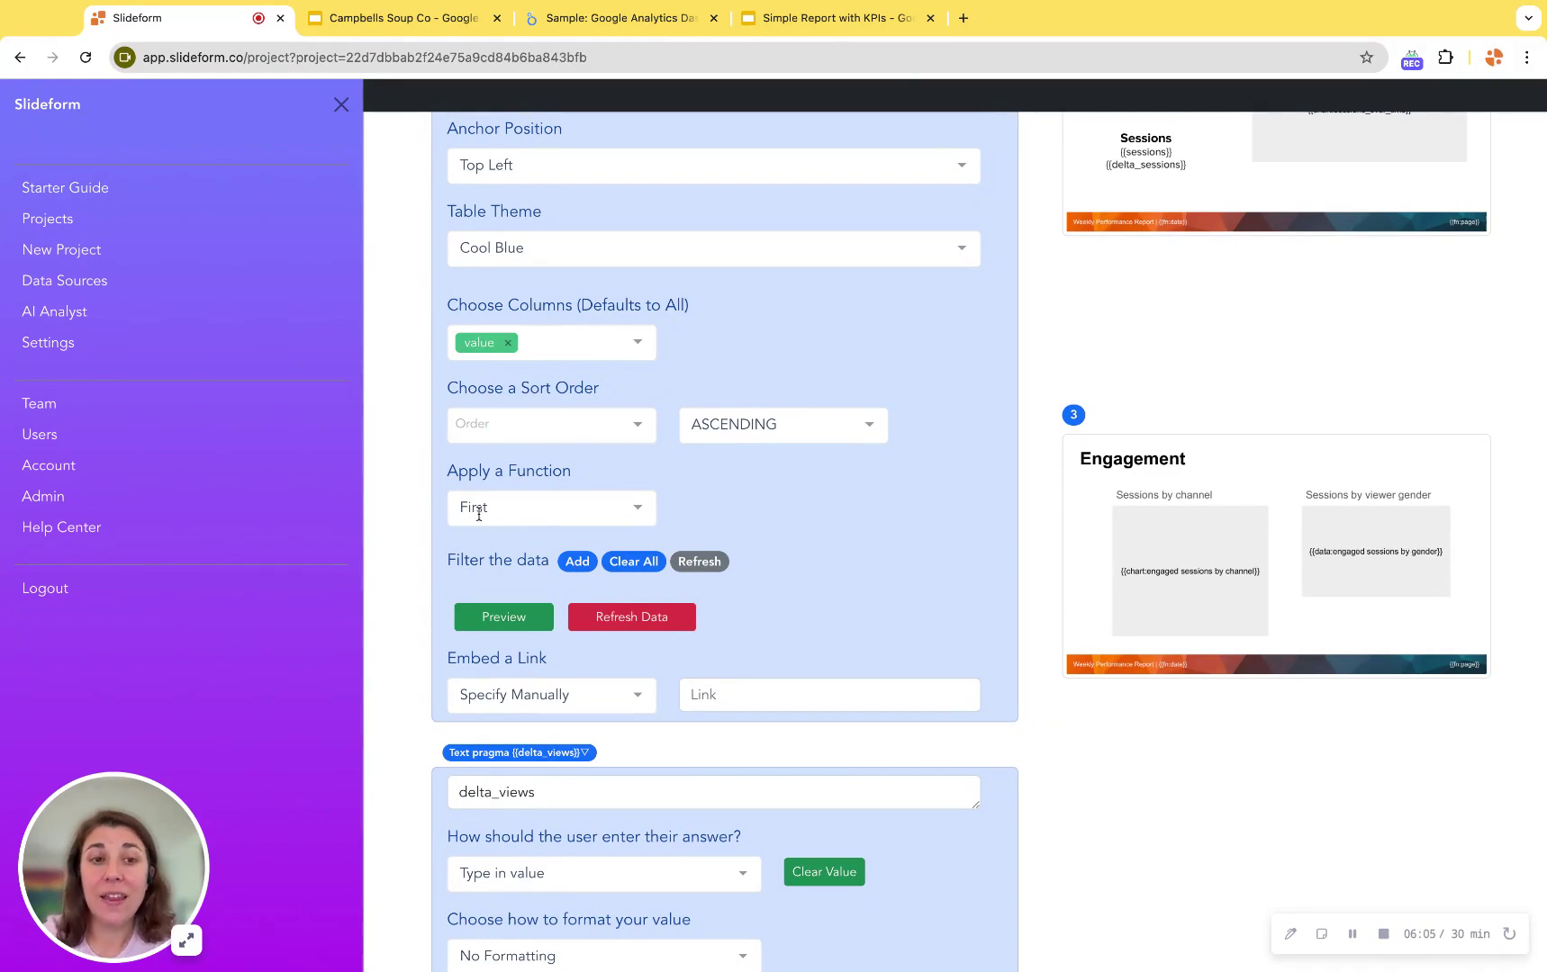
pyautogui.click(504, 617)
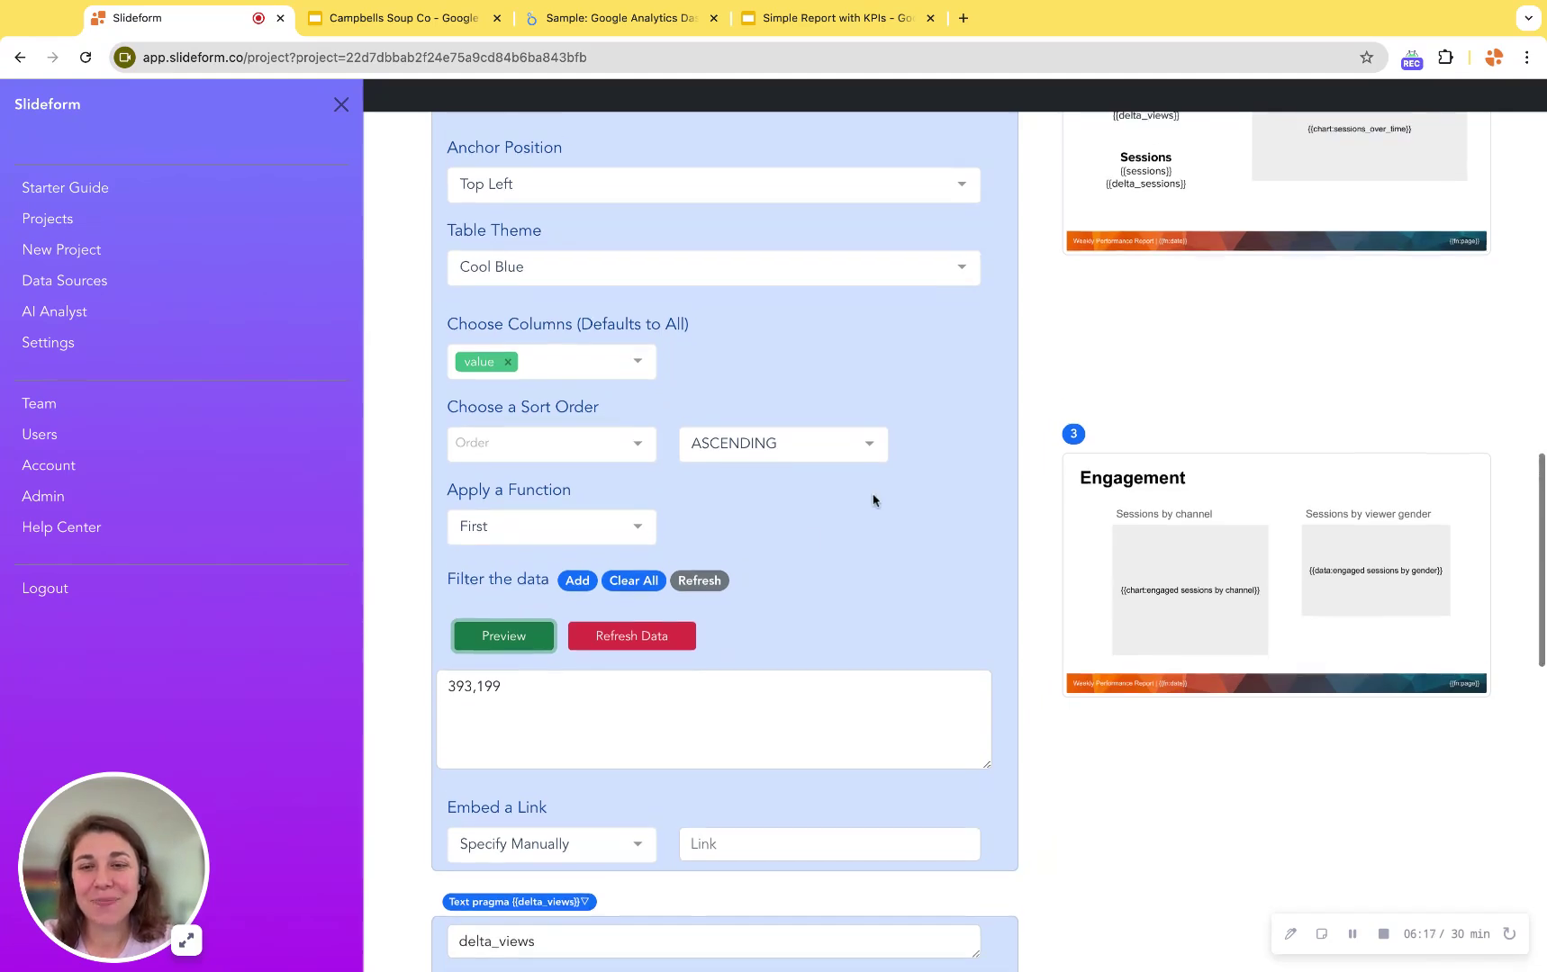
pyautogui.scroll(4, 873, 499)
pyautogui.scroll(5, 873, 500)
pyautogui.scroll(3, 873, 499)
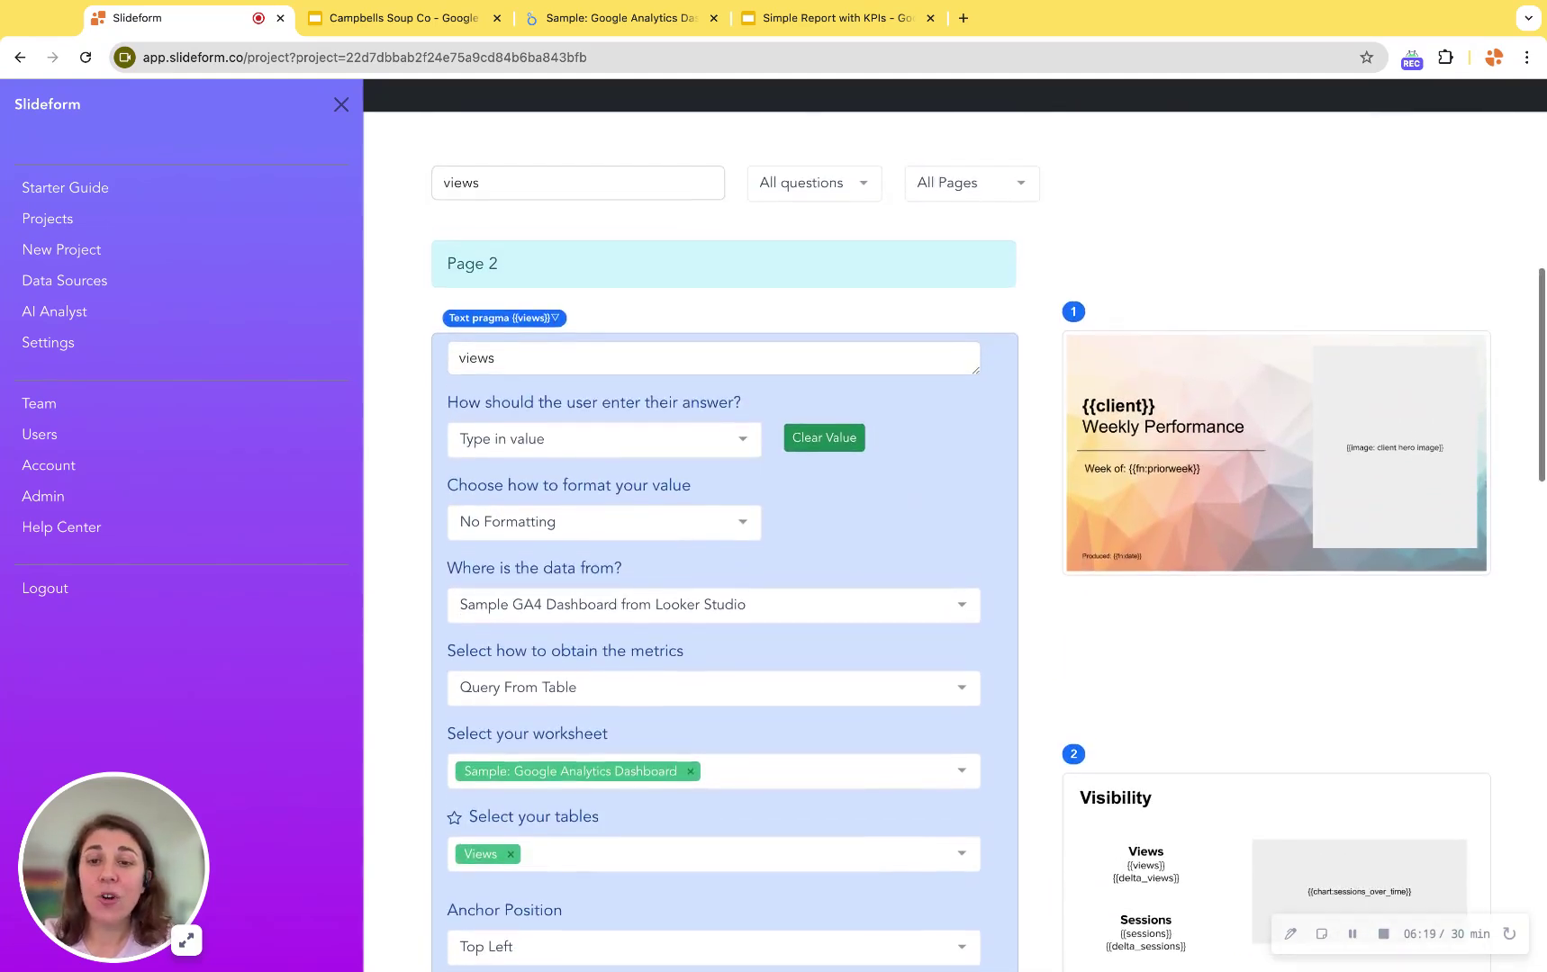
# Format the views value as a Number using the Whole Number option.
pyautogui.click(558, 524)
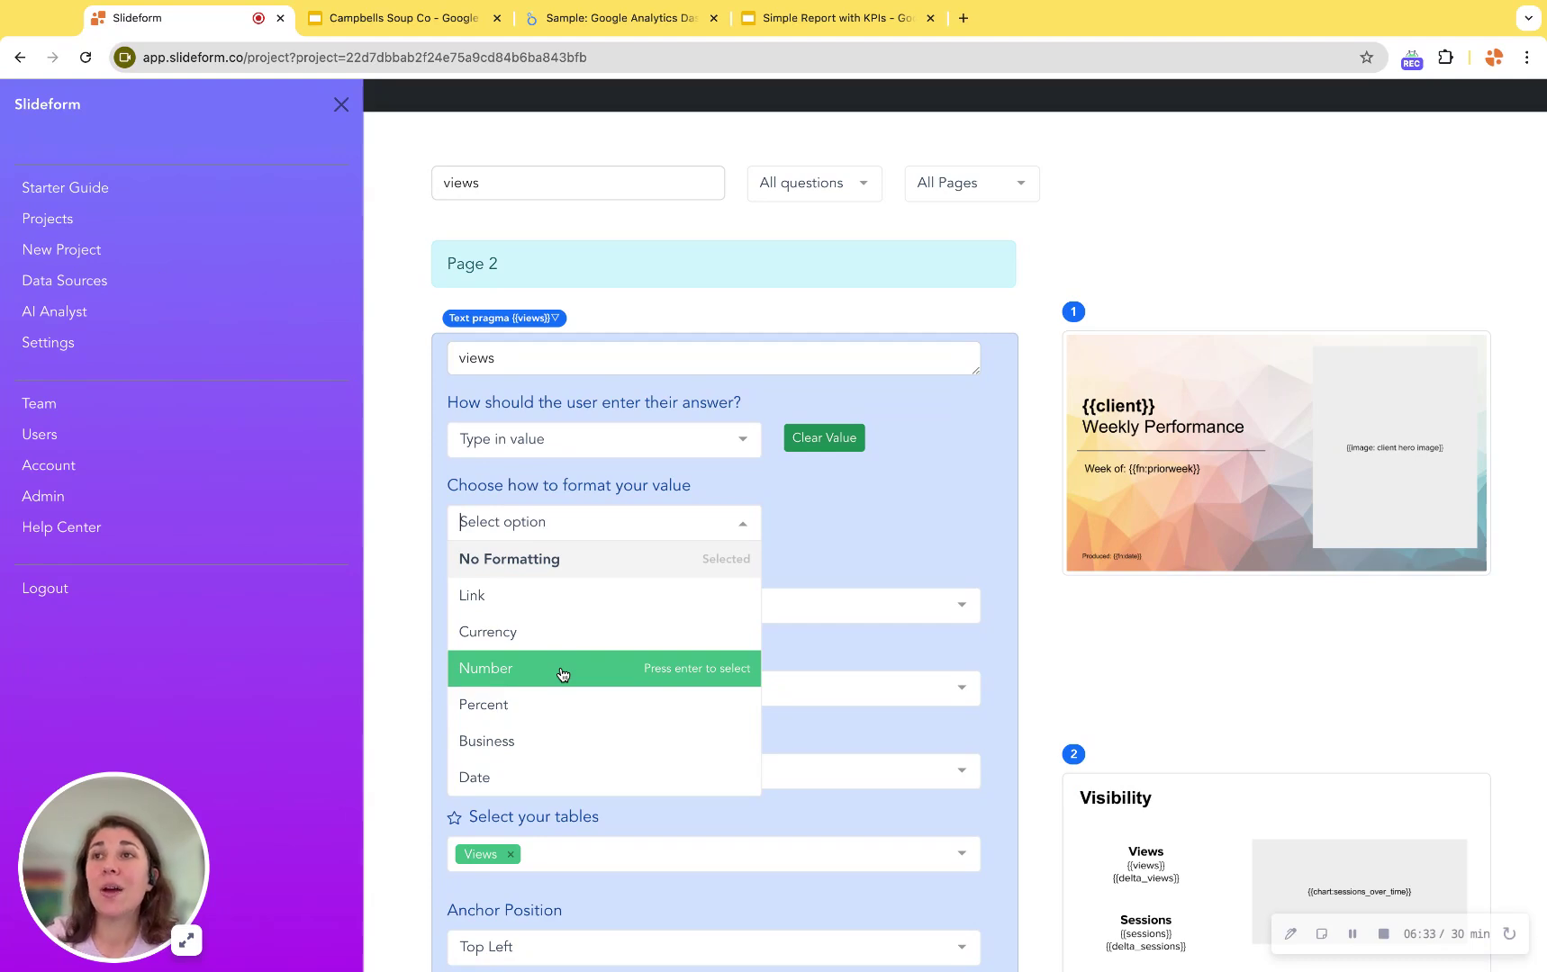
pyautogui.click(604, 667)
pyautogui.scroll(1, 864, 568)
pyautogui.scroll(1, 864, 568)
# Clear the input search, check the GA4 dashboard, and start presetting the Page 2 chart value.
pyautogui.doubleClick(482, 296)
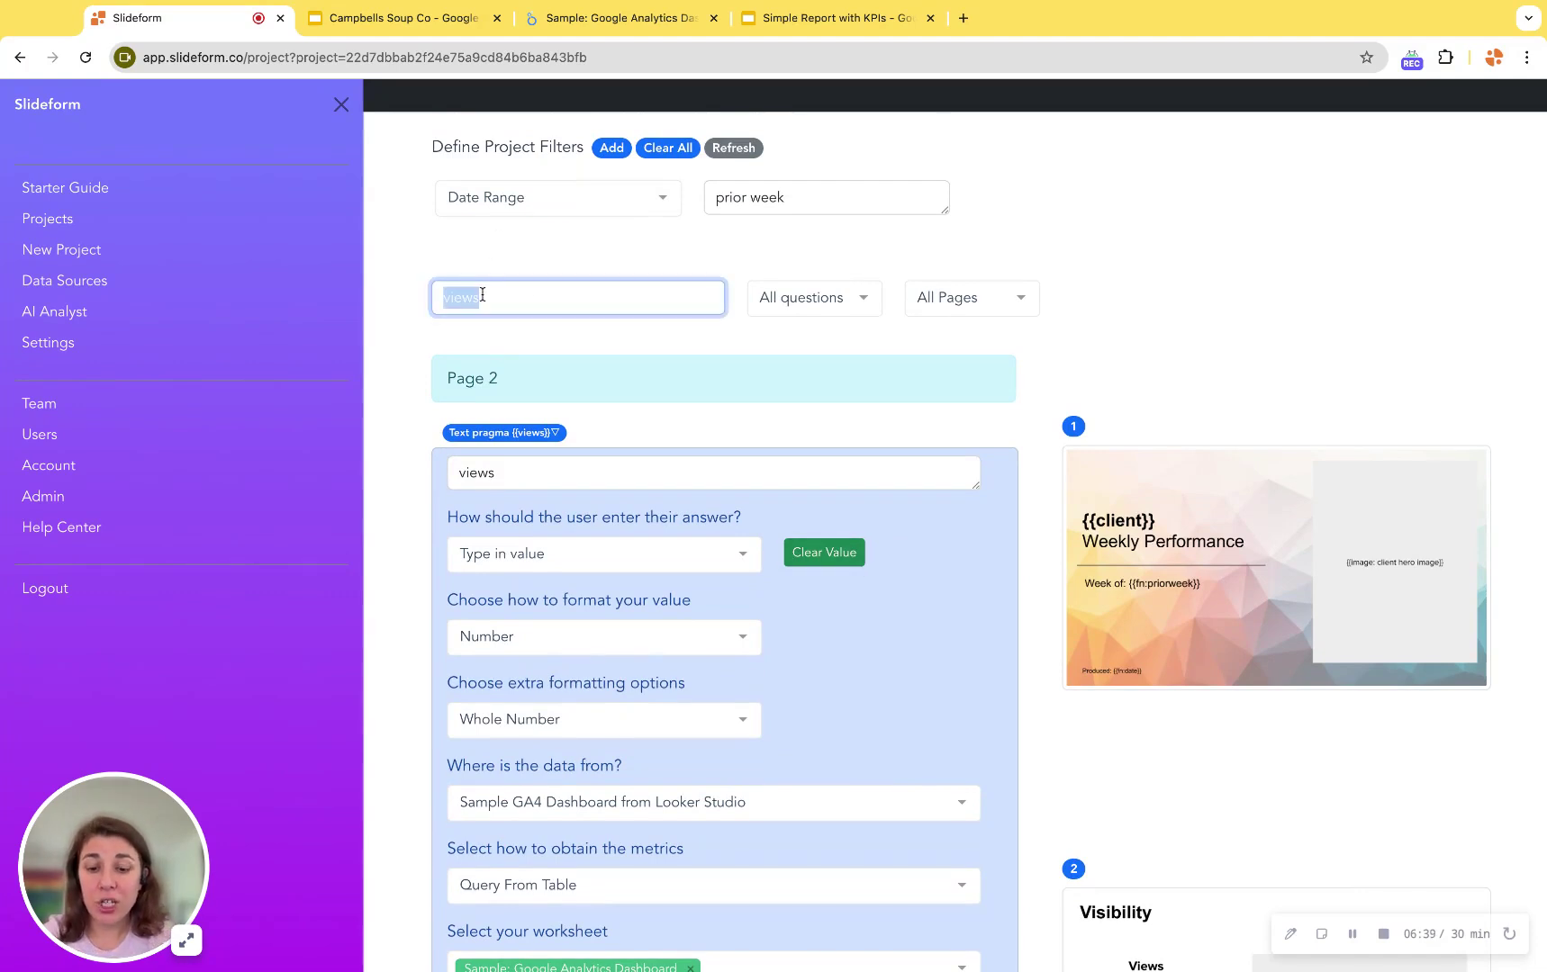
pyautogui.write('chart')
pyautogui.click(409, 319)
pyautogui.scroll(-3, 399, 478)
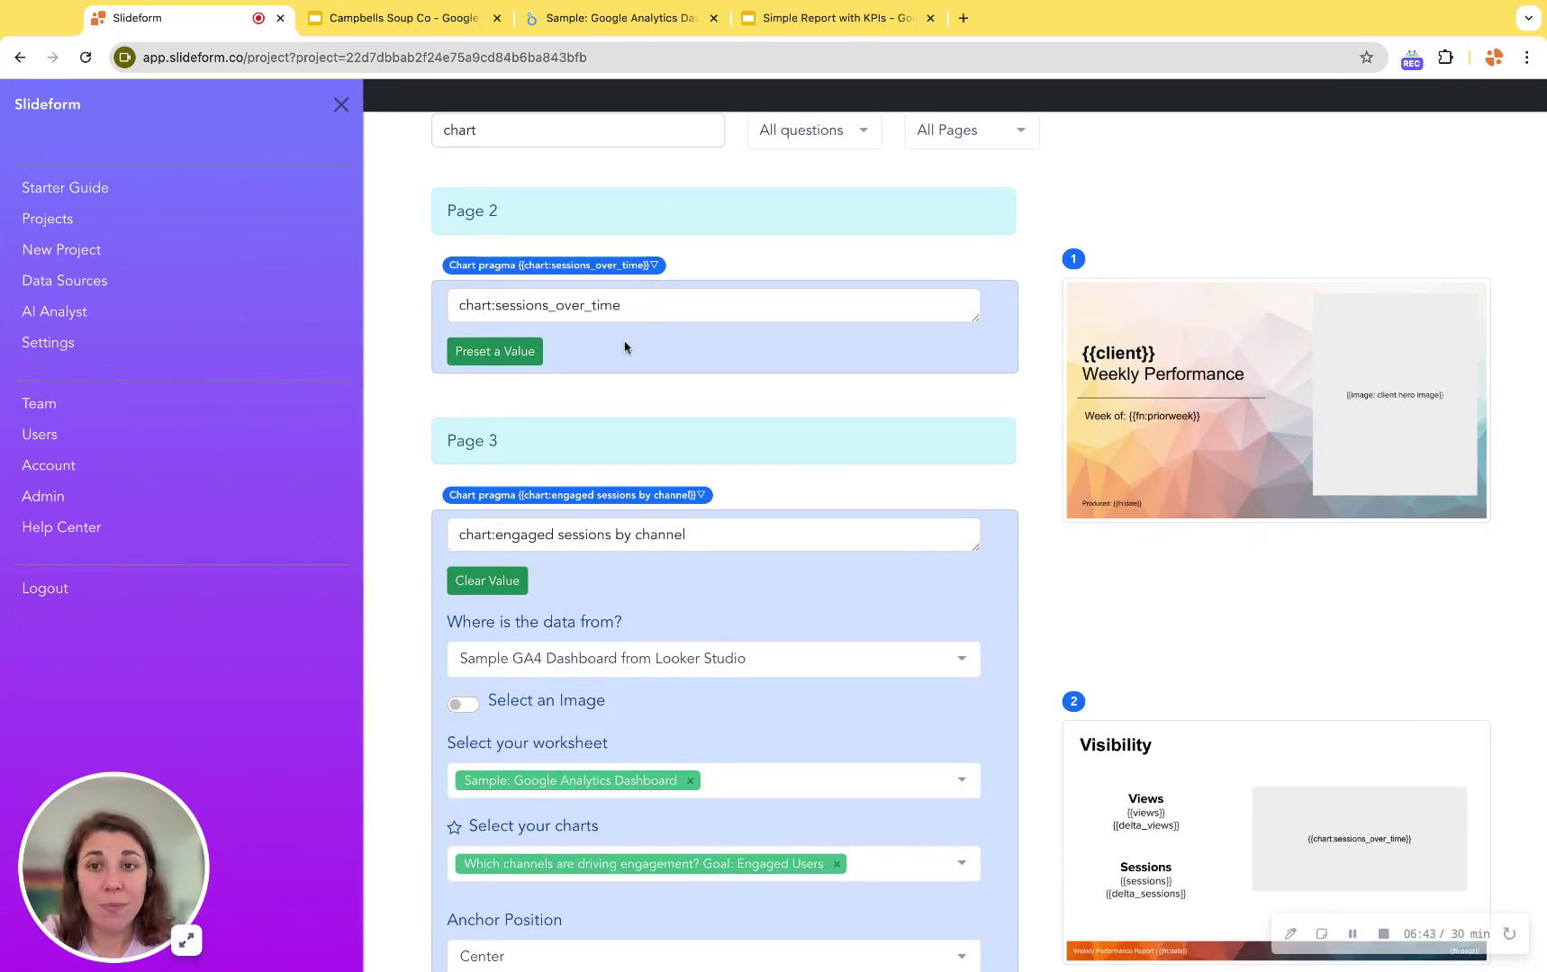
pyautogui.click(619, 17)
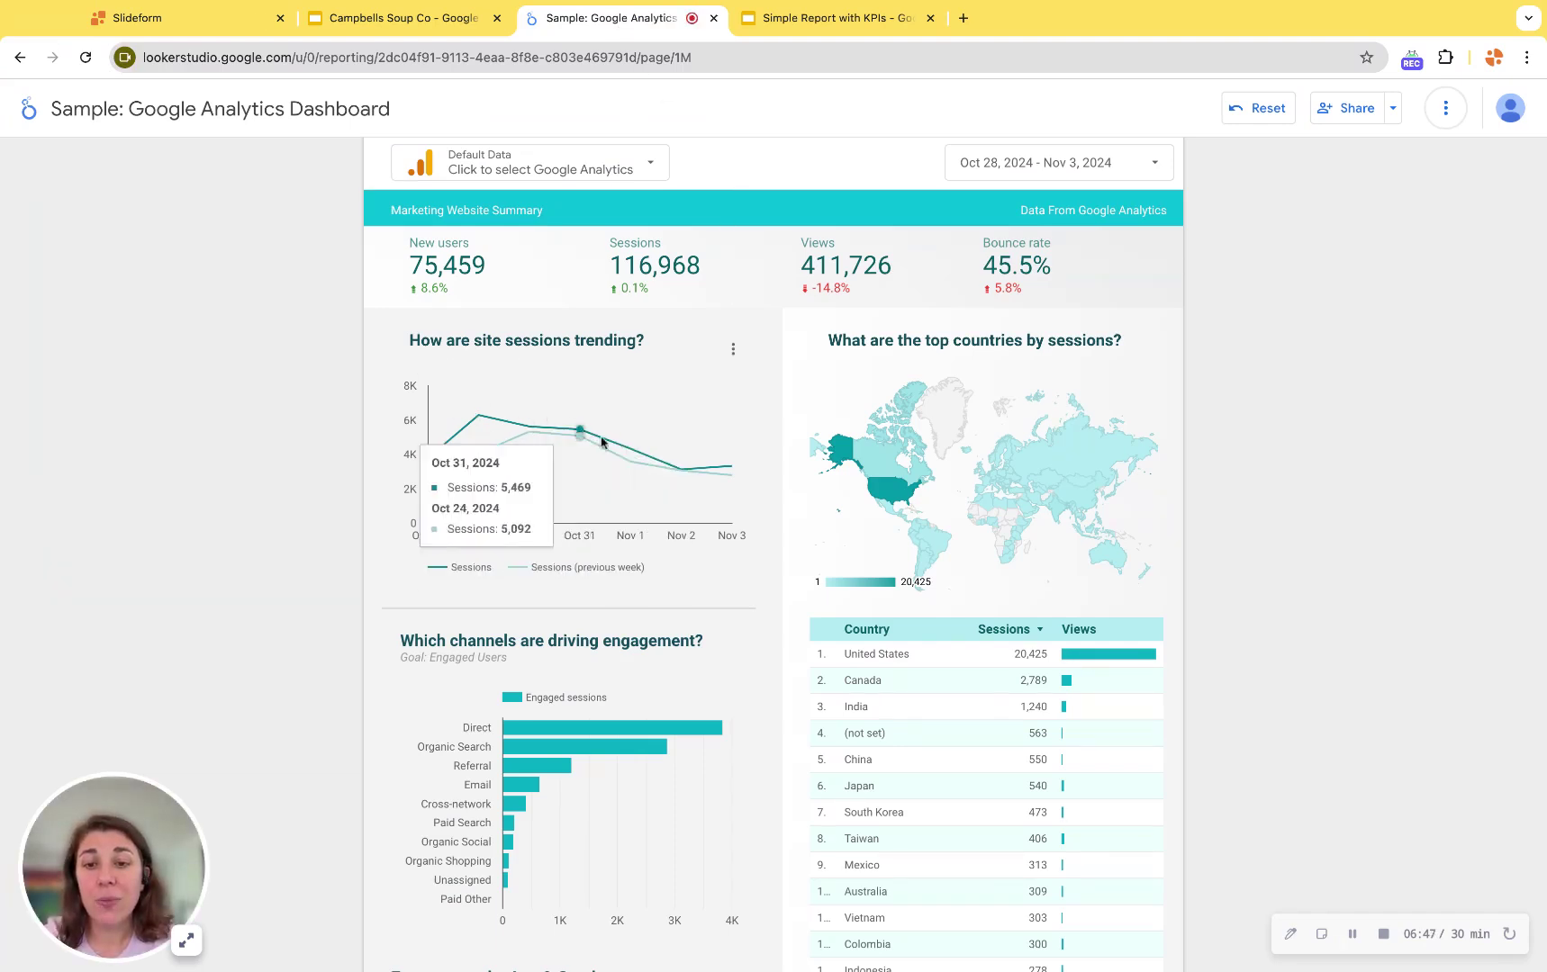
pyautogui.moveTo(681, 469)
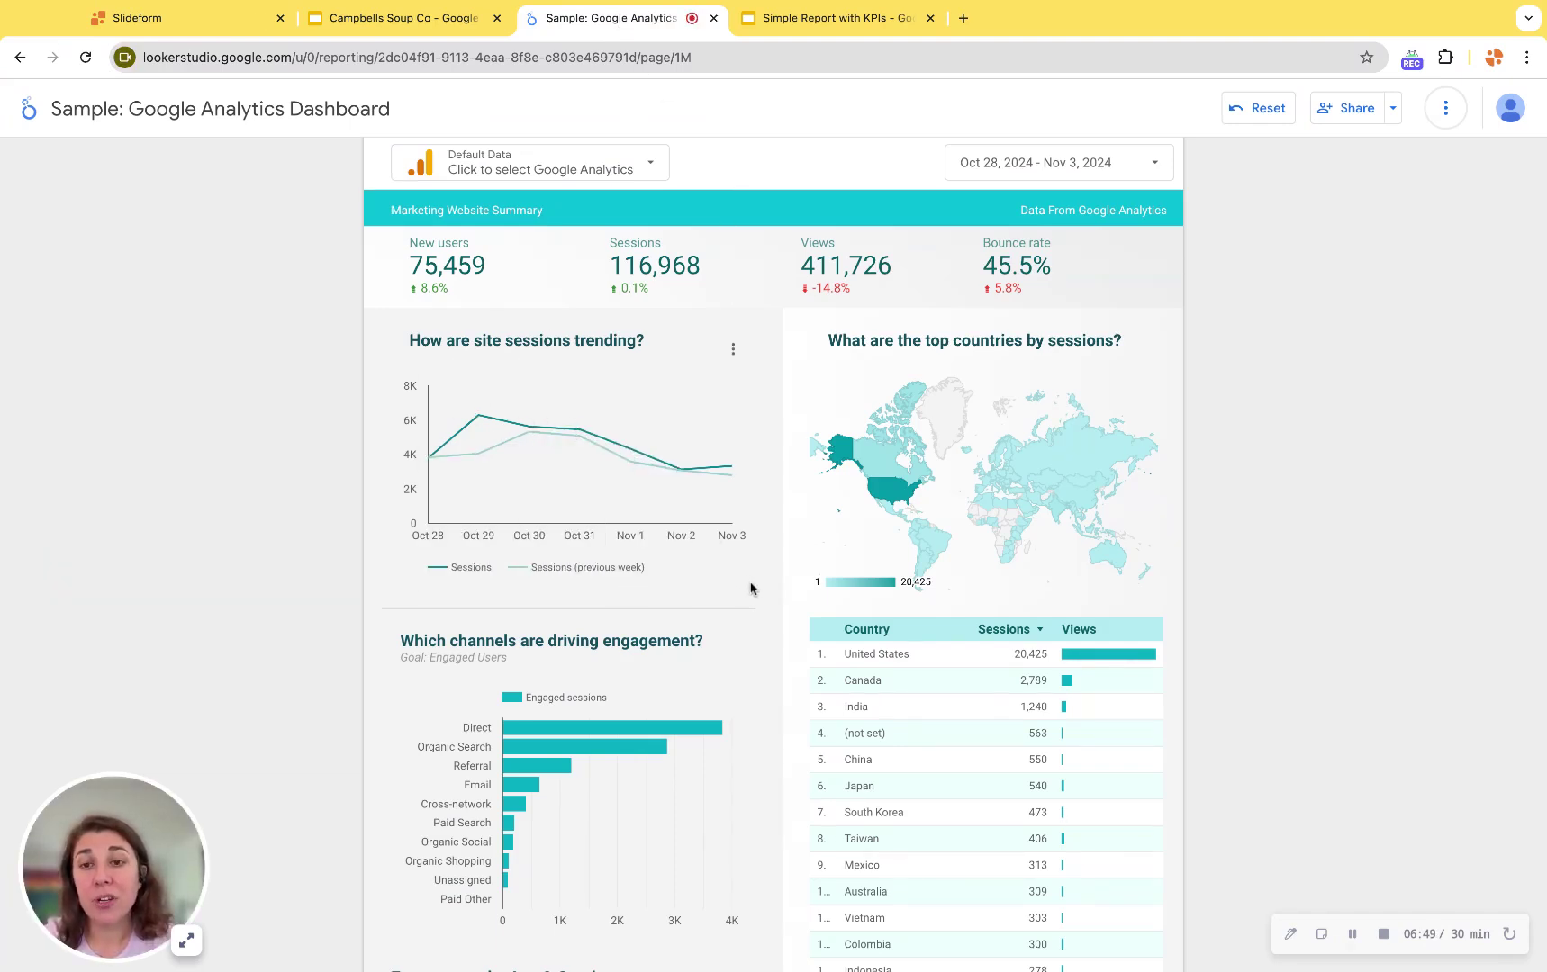
pyautogui.click(156, 17)
pyautogui.click(495, 351)
pyautogui.scroll(-3, 628, 387)
pyautogui.scroll(-1, 628, 375)
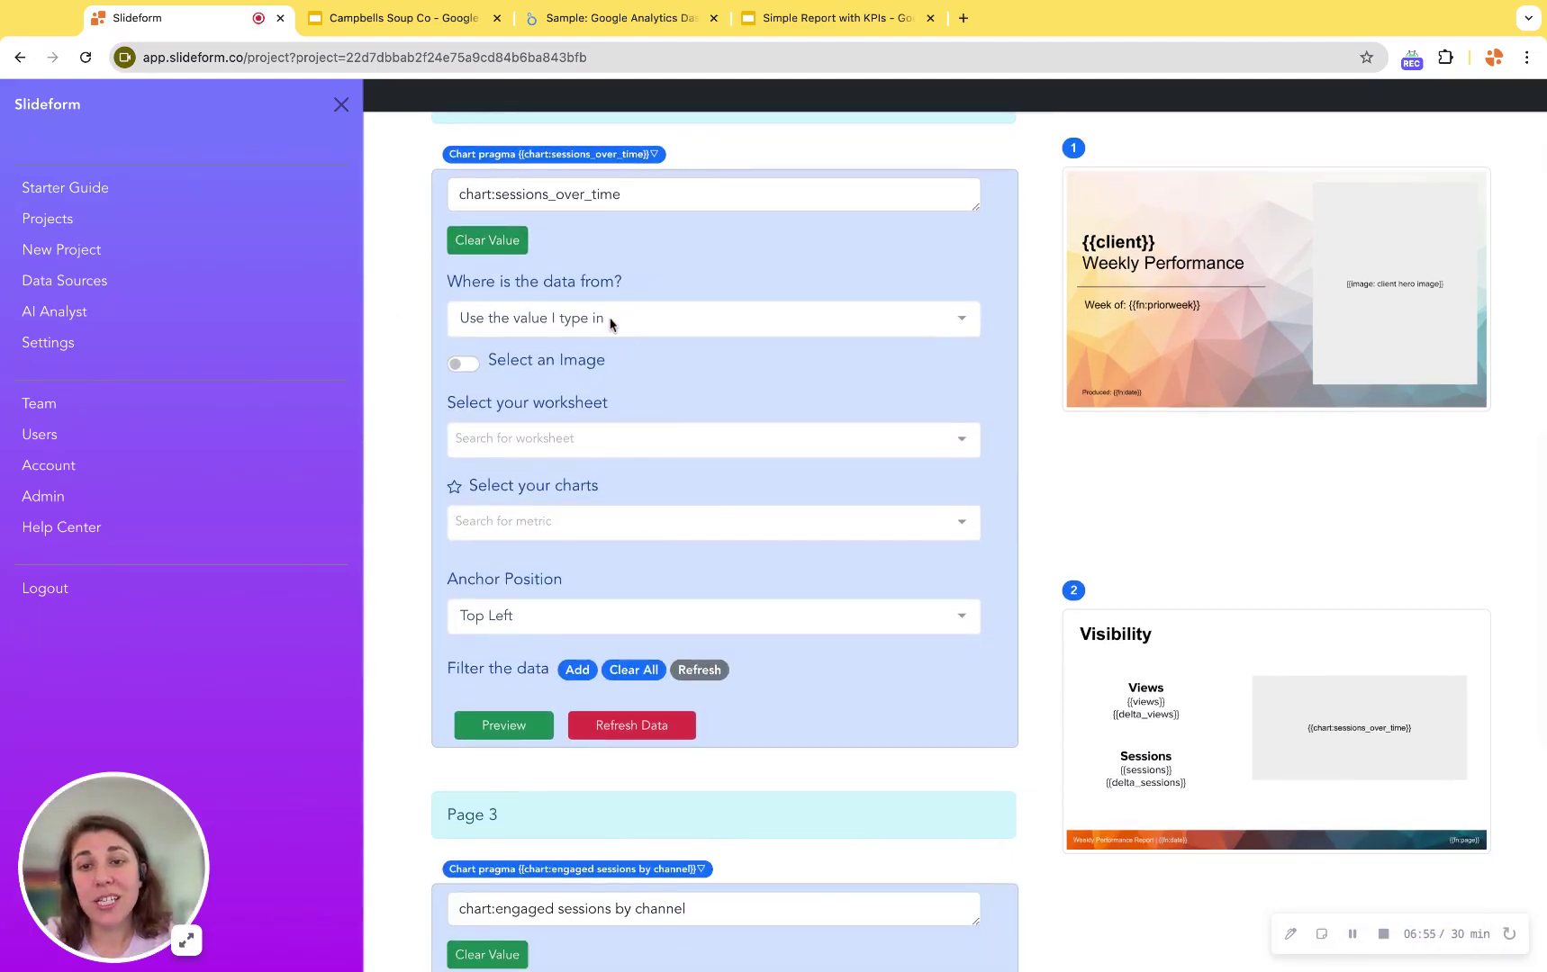
# Link the chart to 'How are site sessions trending?' from the Sample GA4 Dashboard in Looker Studio.
pyautogui.click(610, 320)
pyautogui.click(617, 393)
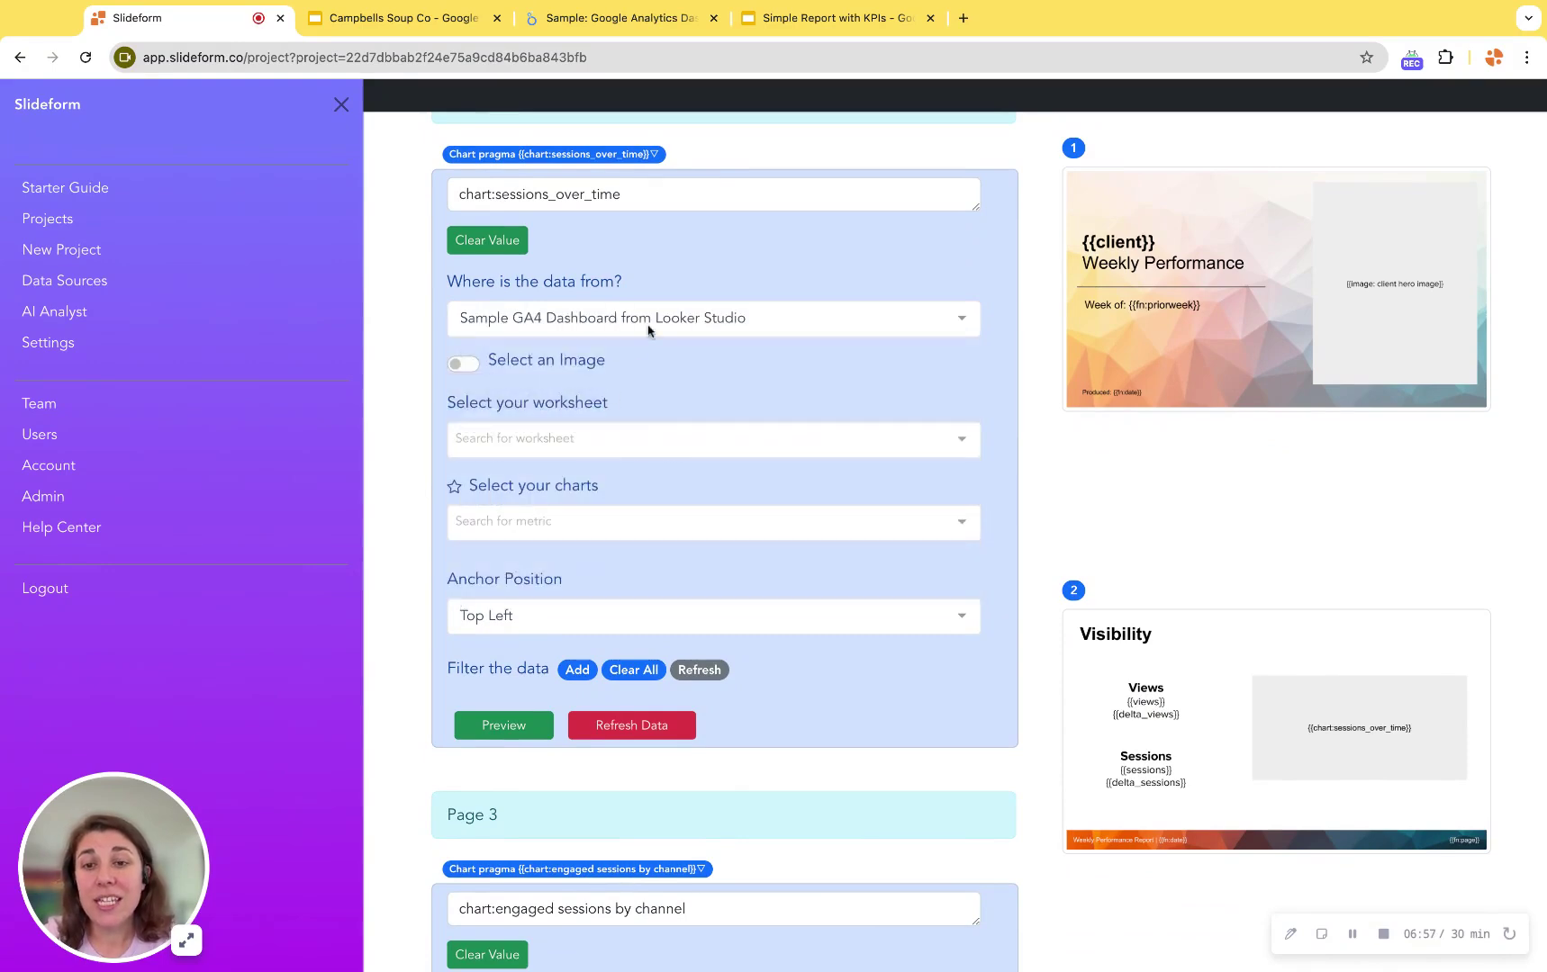
pyautogui.click(628, 440)
pyautogui.click(617, 478)
pyautogui.click(607, 520)
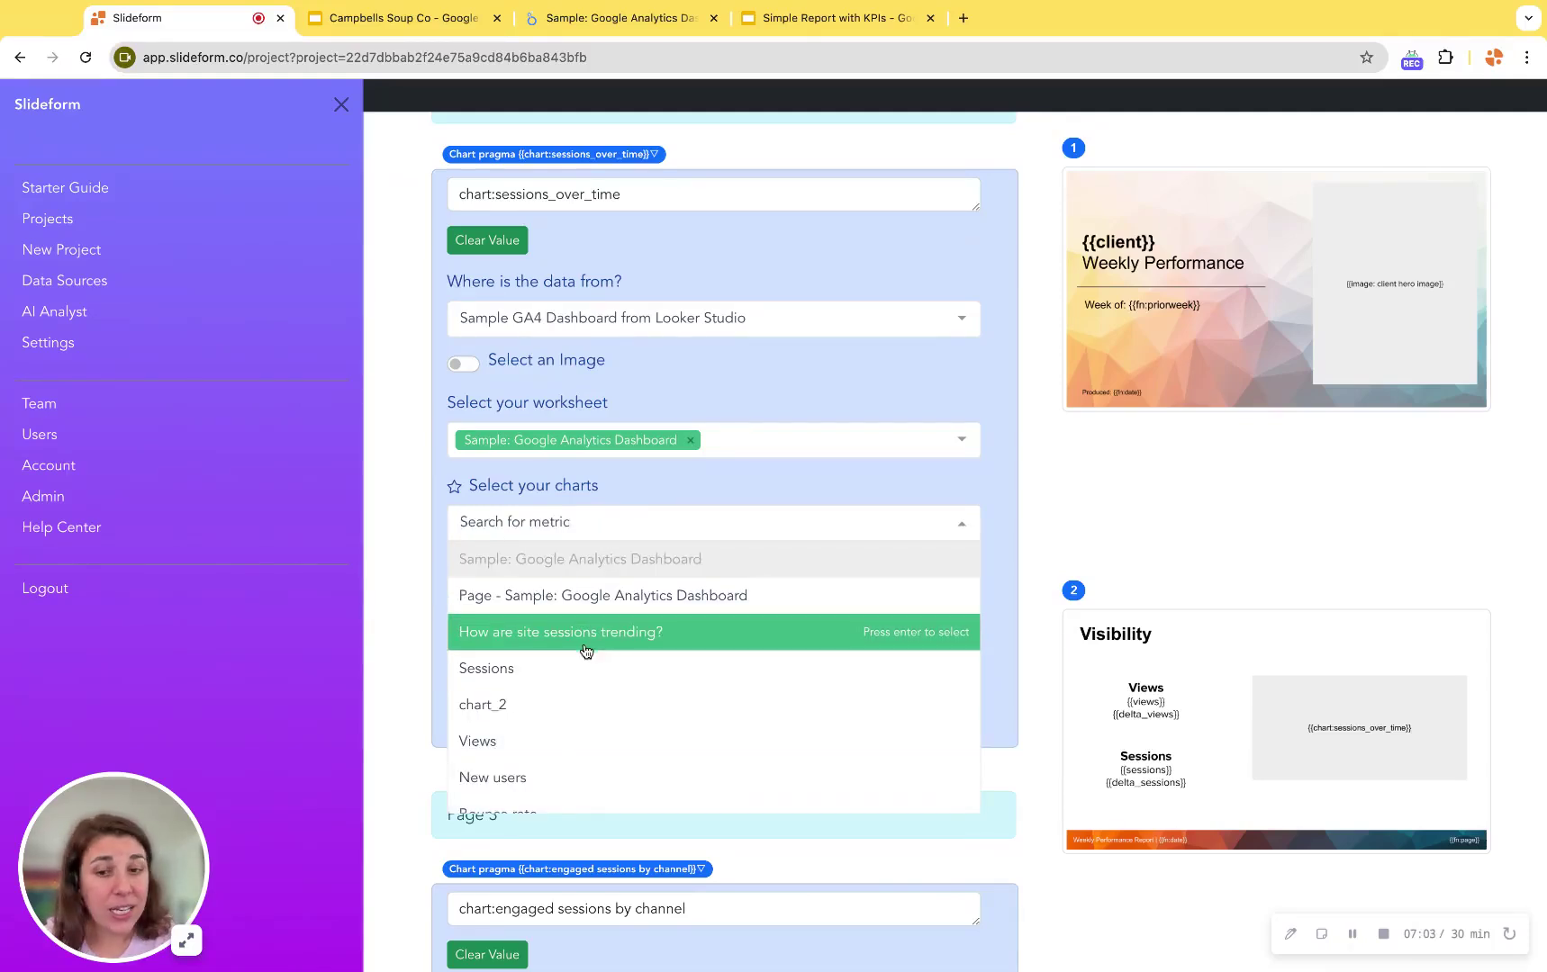
pyautogui.click(589, 636)
pyautogui.scroll(-1, 426, 557)
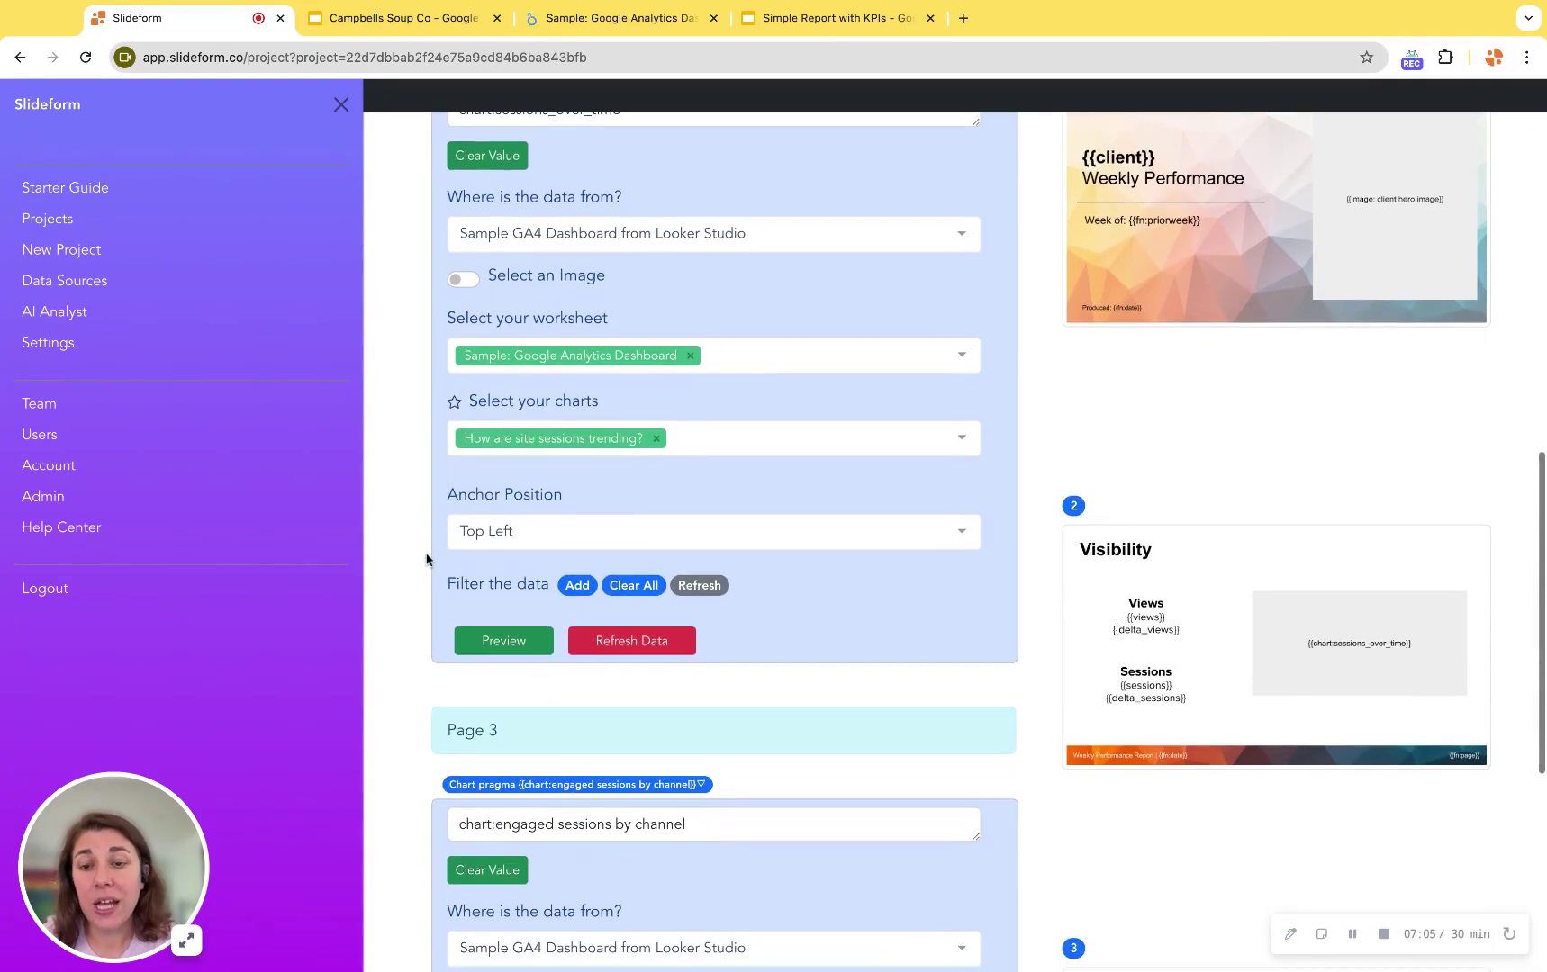
# Anchor the sessions chart to Center and preview it.
pyautogui.click(512, 533)
pyautogui.click(516, 605)
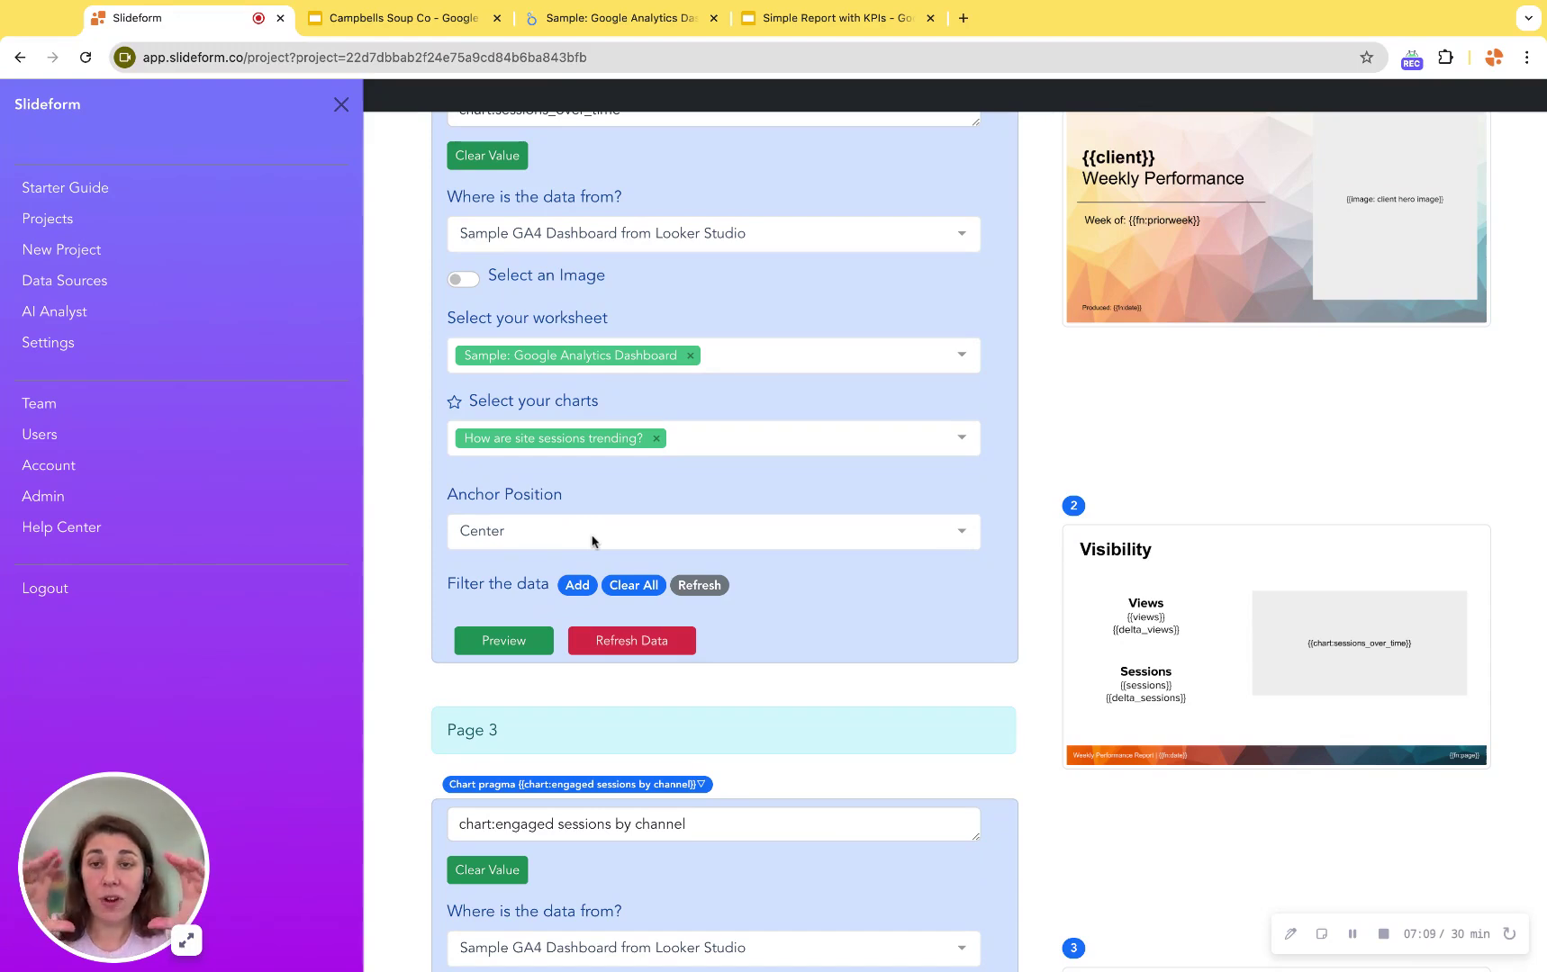
pyautogui.click(504, 640)
pyautogui.scroll(-3, 399, 598)
pyautogui.scroll(-2, 405, 598)
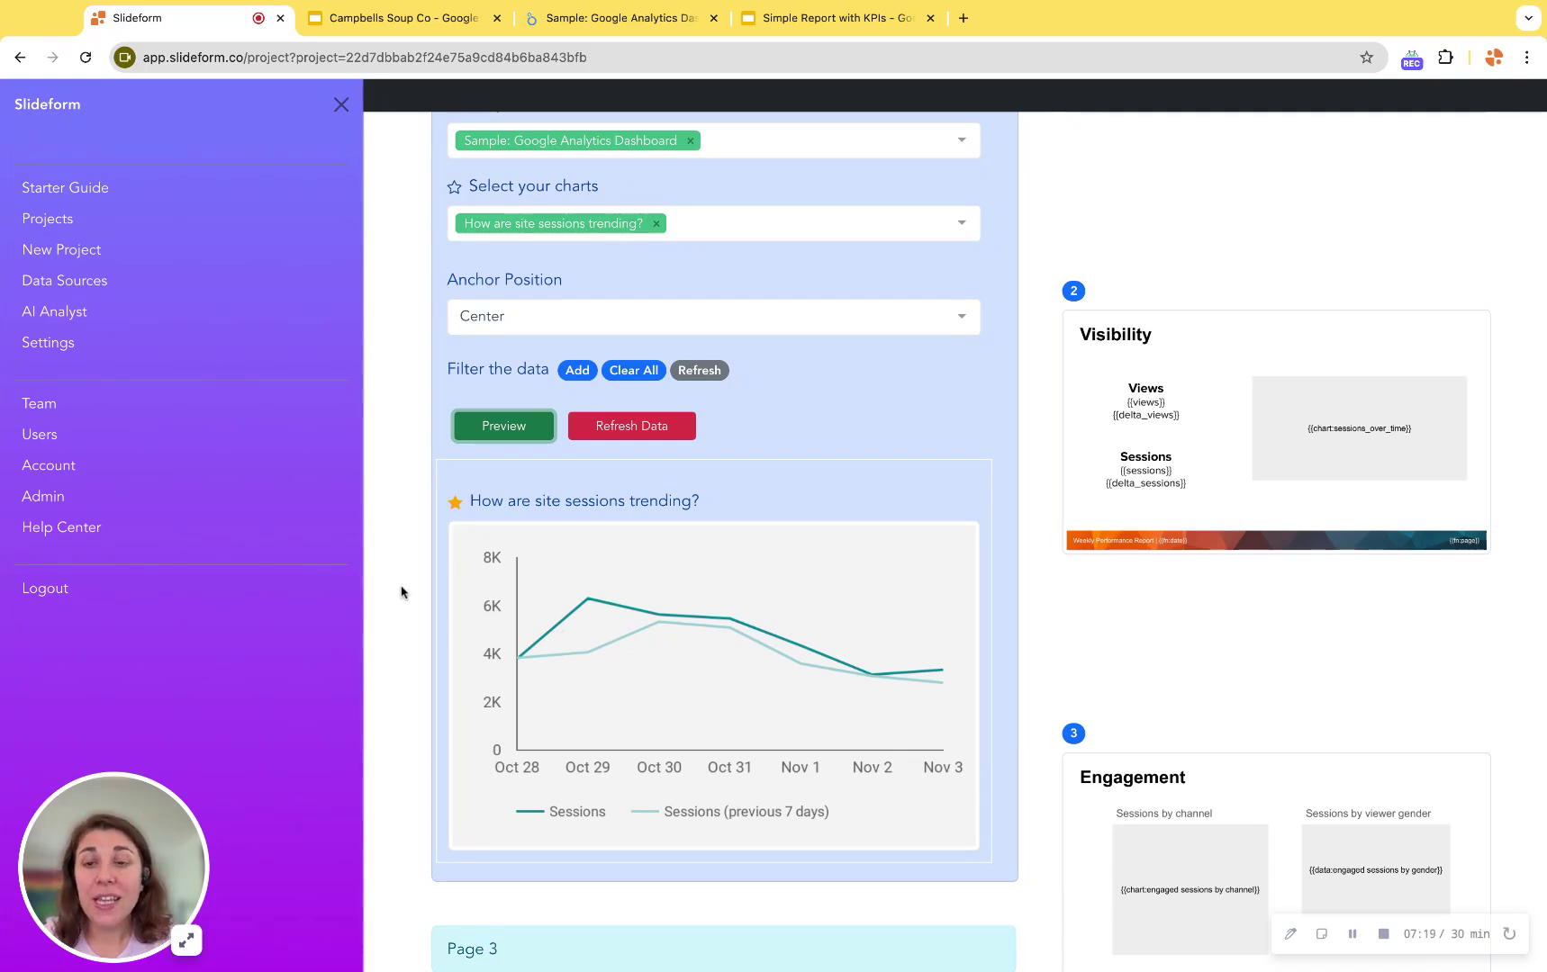
pyautogui.scroll(3, 403, 592)
pyautogui.scroll(5, 403, 592)
pyautogui.scroll(3, 403, 591)
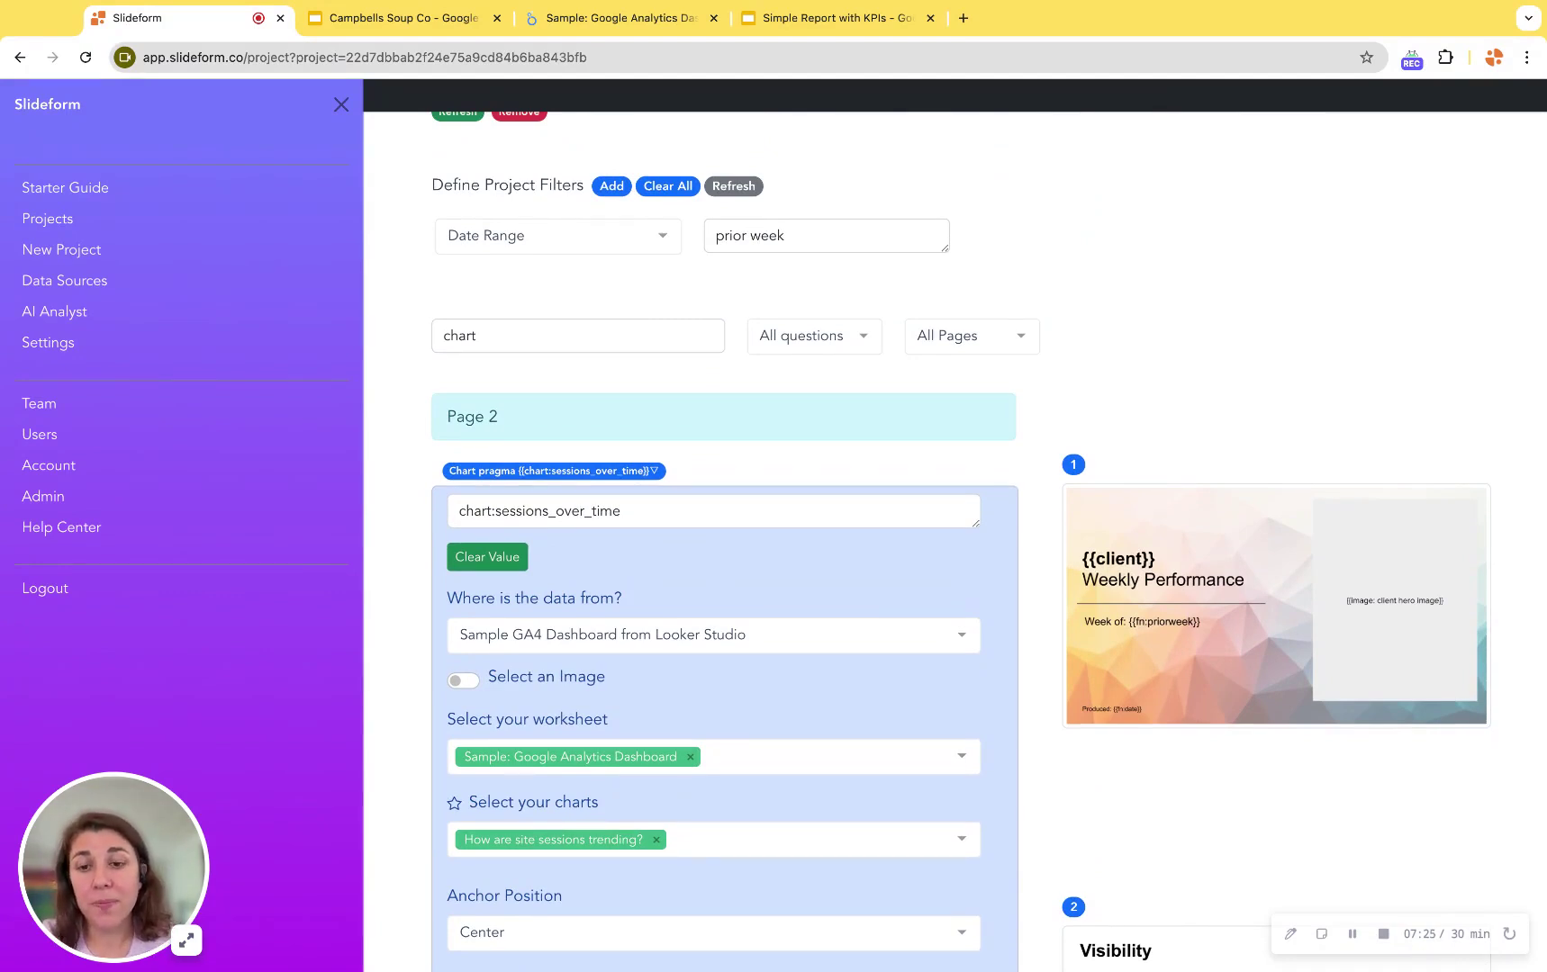
pyautogui.click(616, 17)
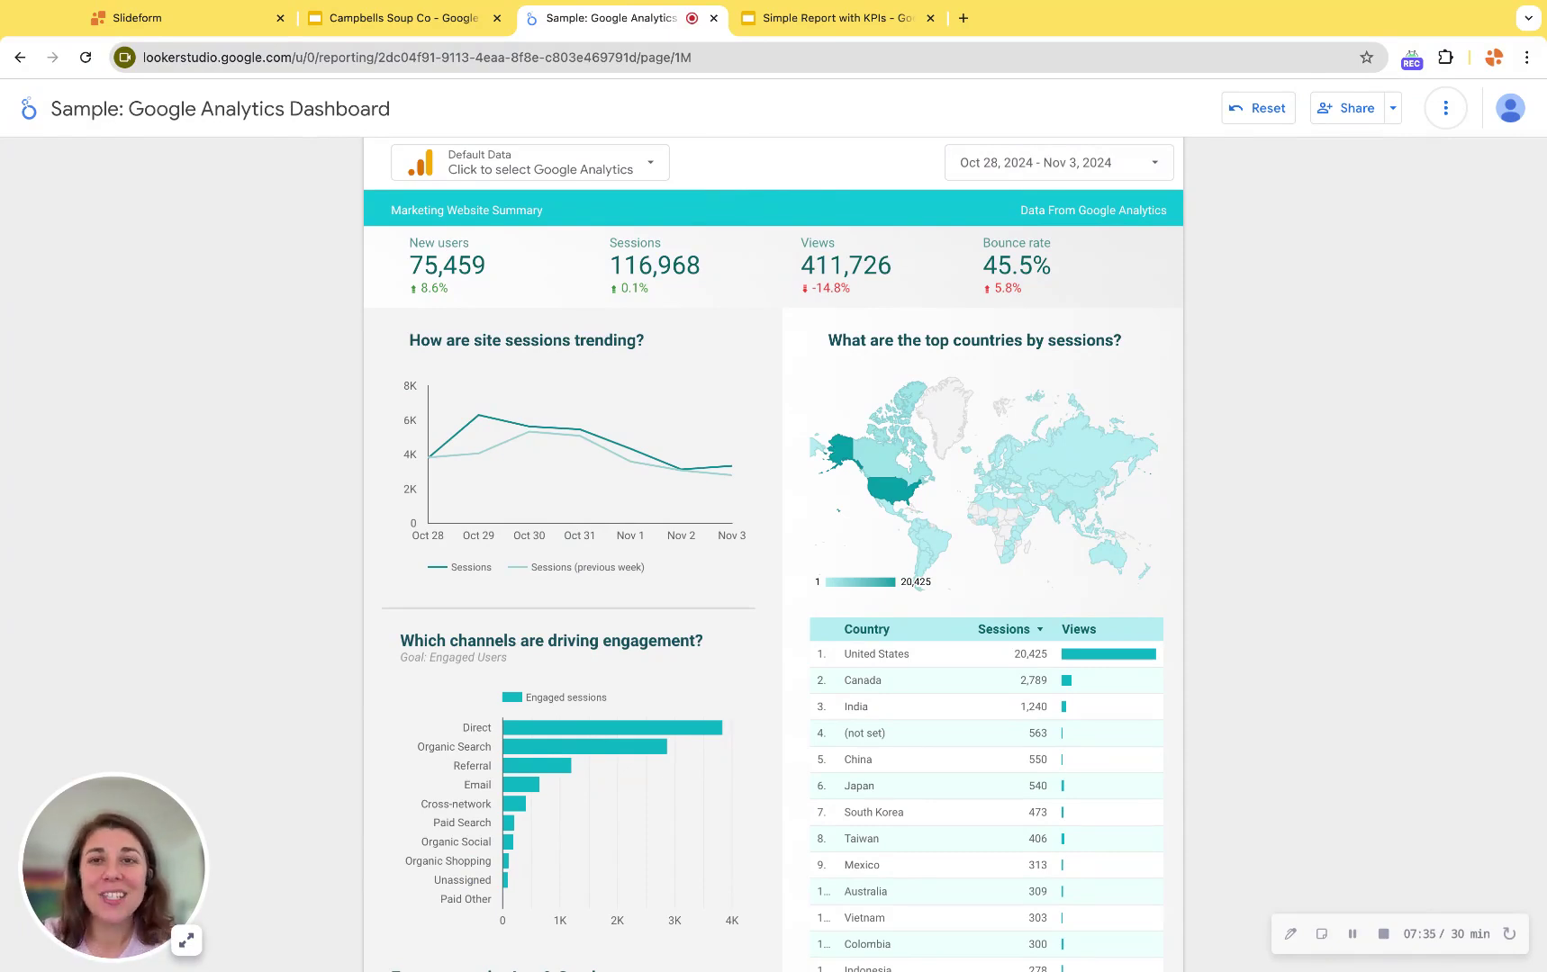
pyautogui.click(223, 17)
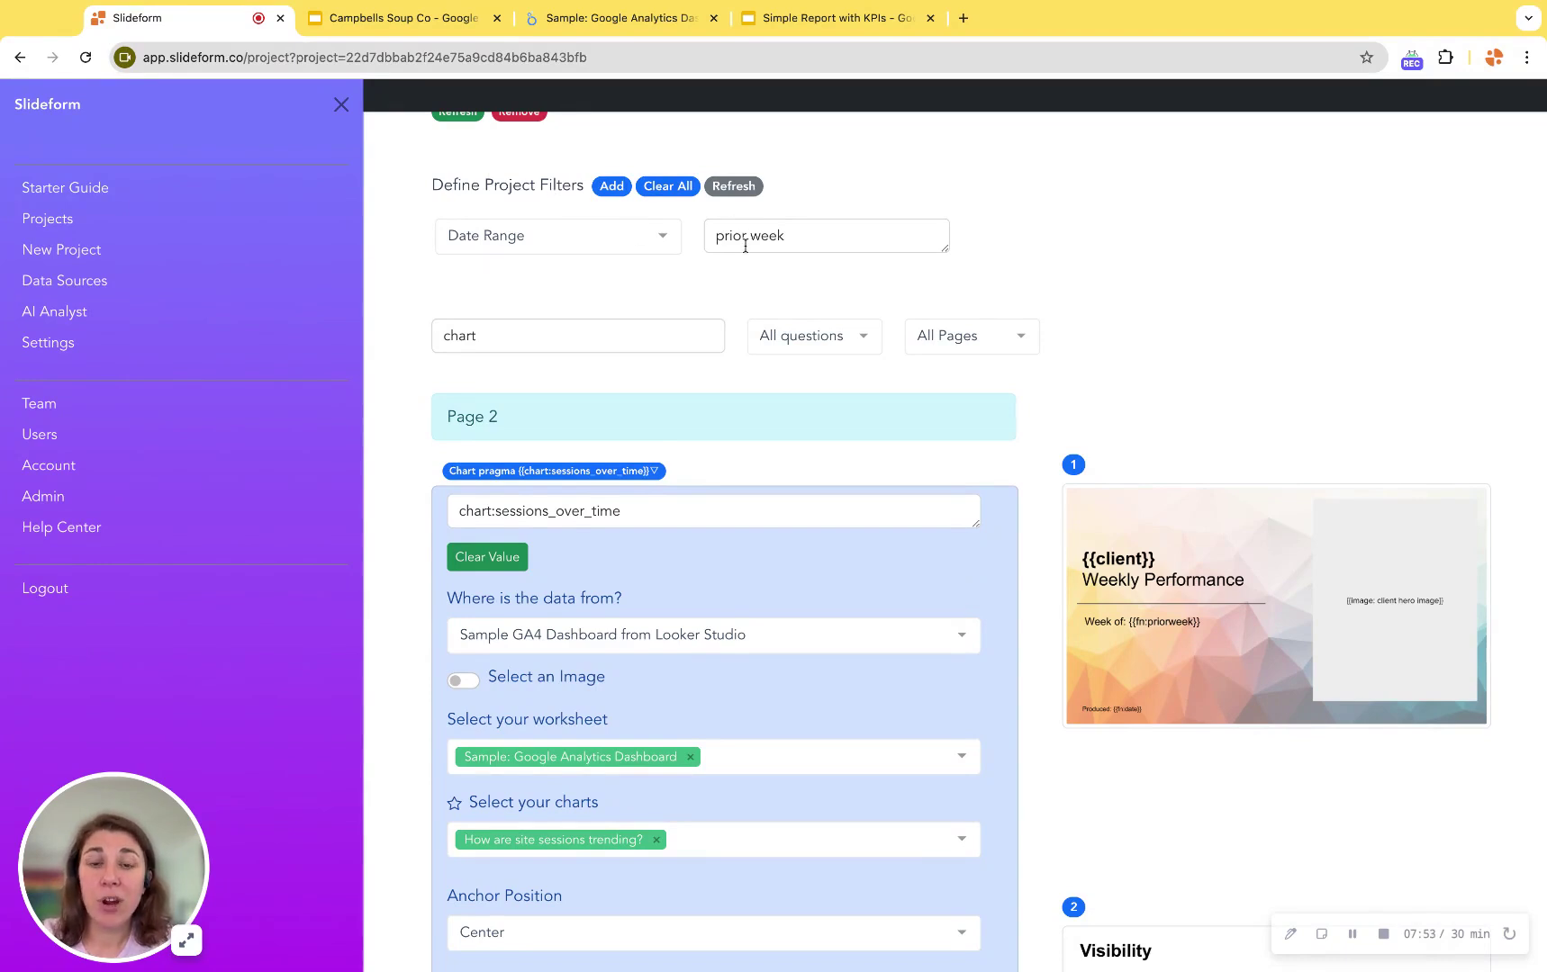
pyautogui.scroll(-5, 381, 383)
pyautogui.scroll(-5, 381, 384)
pyautogui.scroll(-4, 381, 384)
pyautogui.scroll(-3, 380, 383)
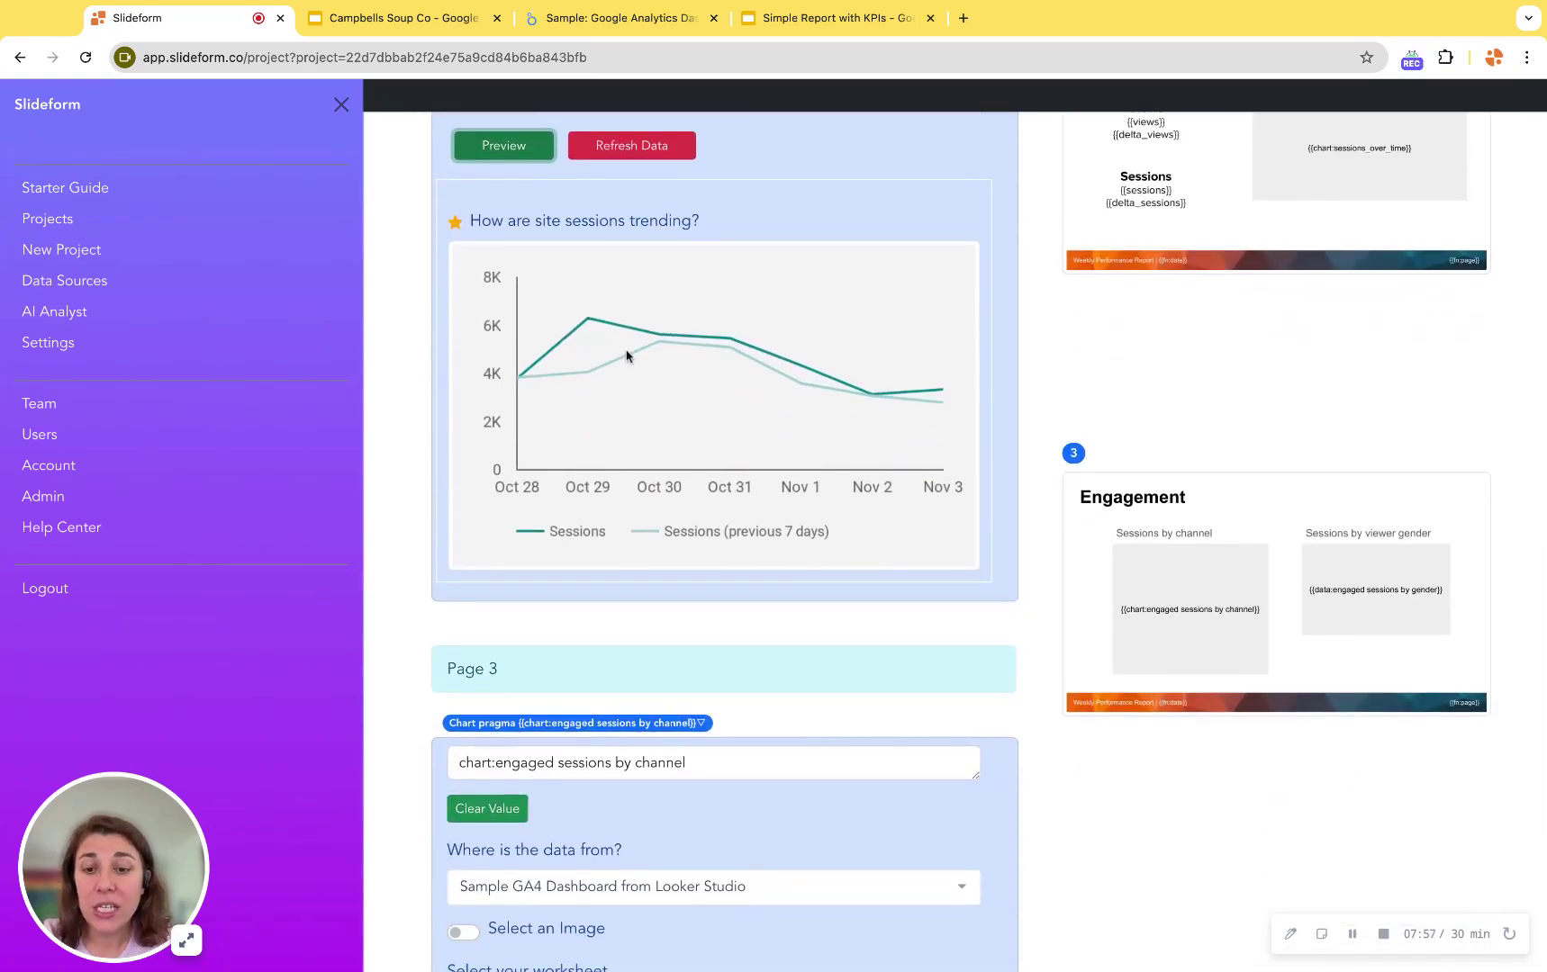
pyautogui.scroll(-1, 405, 486)
pyautogui.scroll(-5, 405, 486)
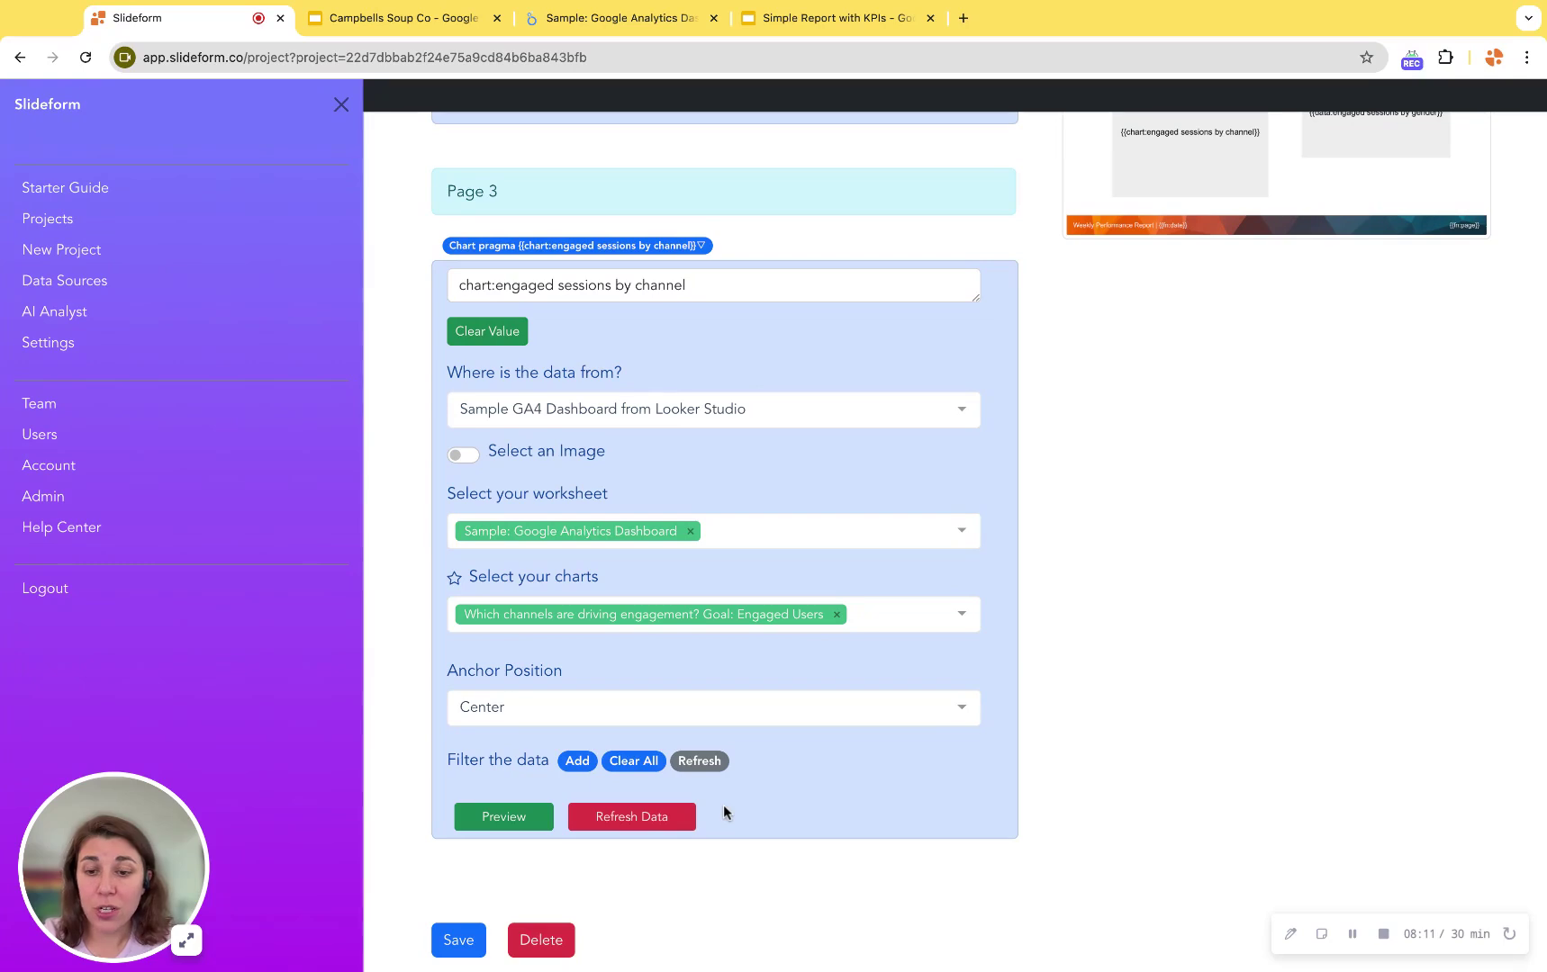
# Save the project, generate the Report with KPIs preview, and list the Get Final Results formats.
pyautogui.click(459, 941)
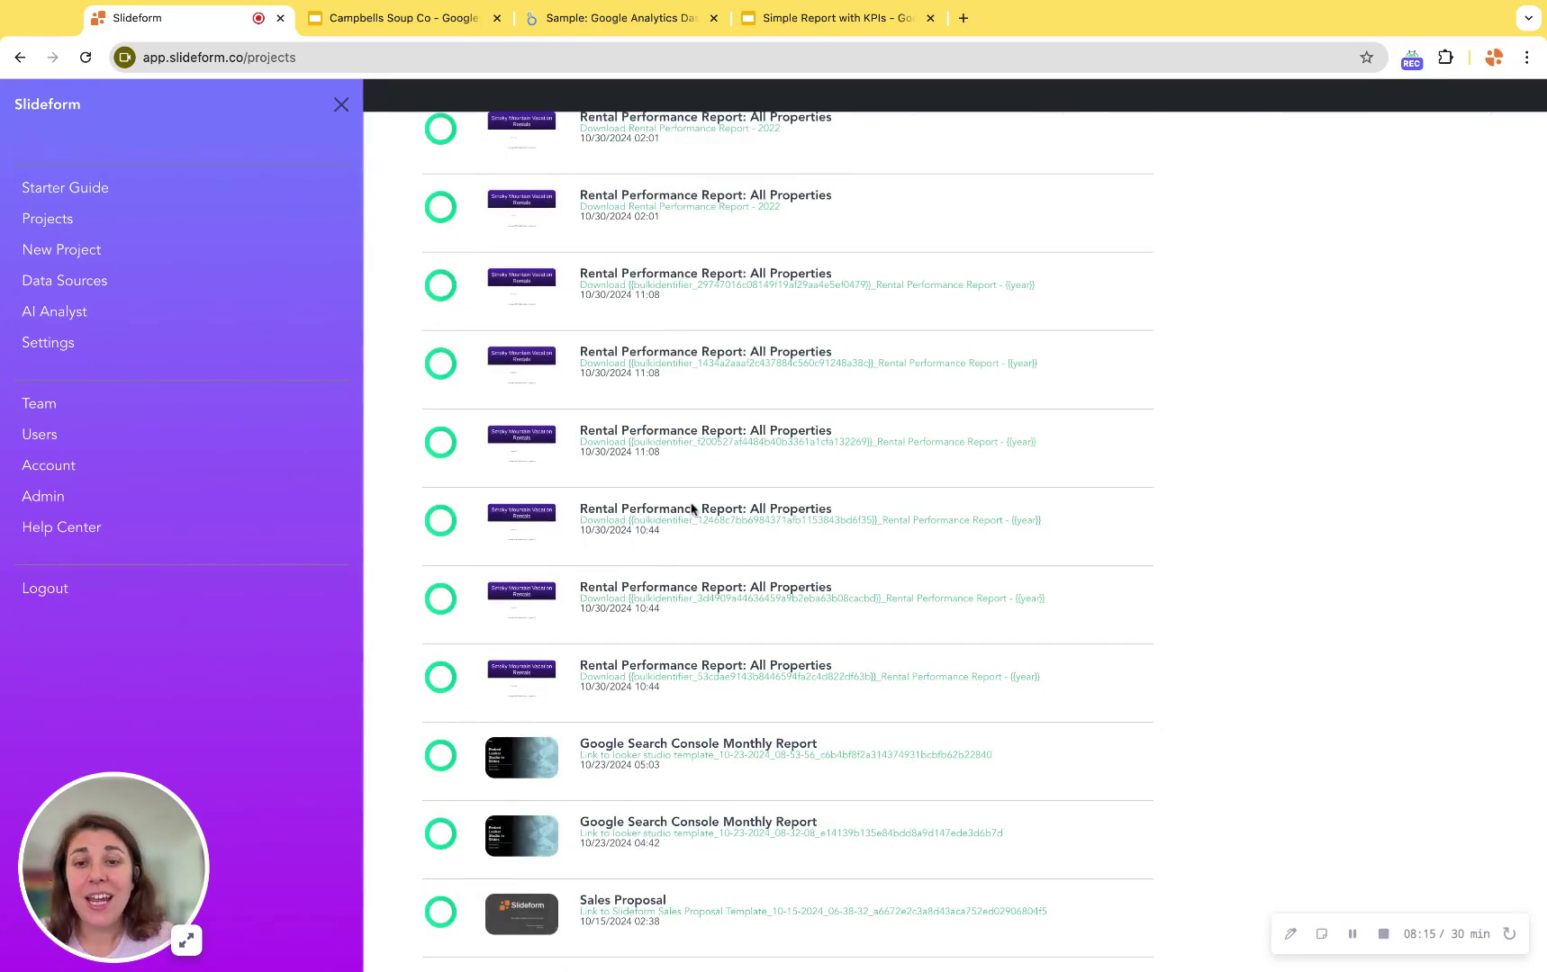
pyautogui.scroll(1, 693, 510)
pyautogui.scroll(5, 692, 510)
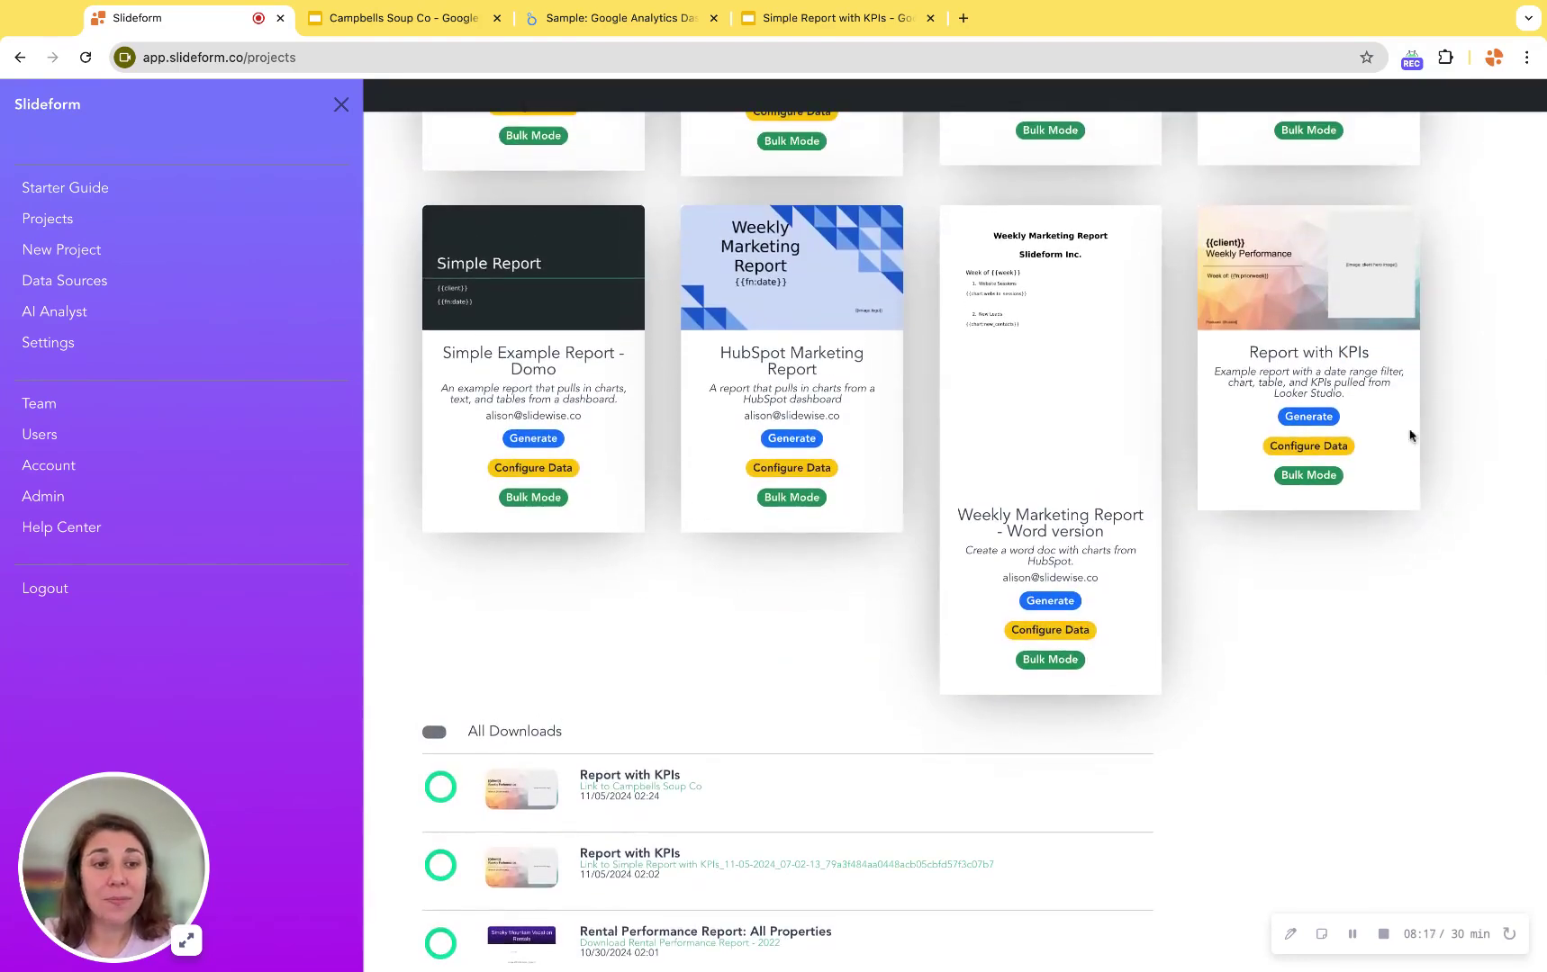
pyautogui.click(1307, 416)
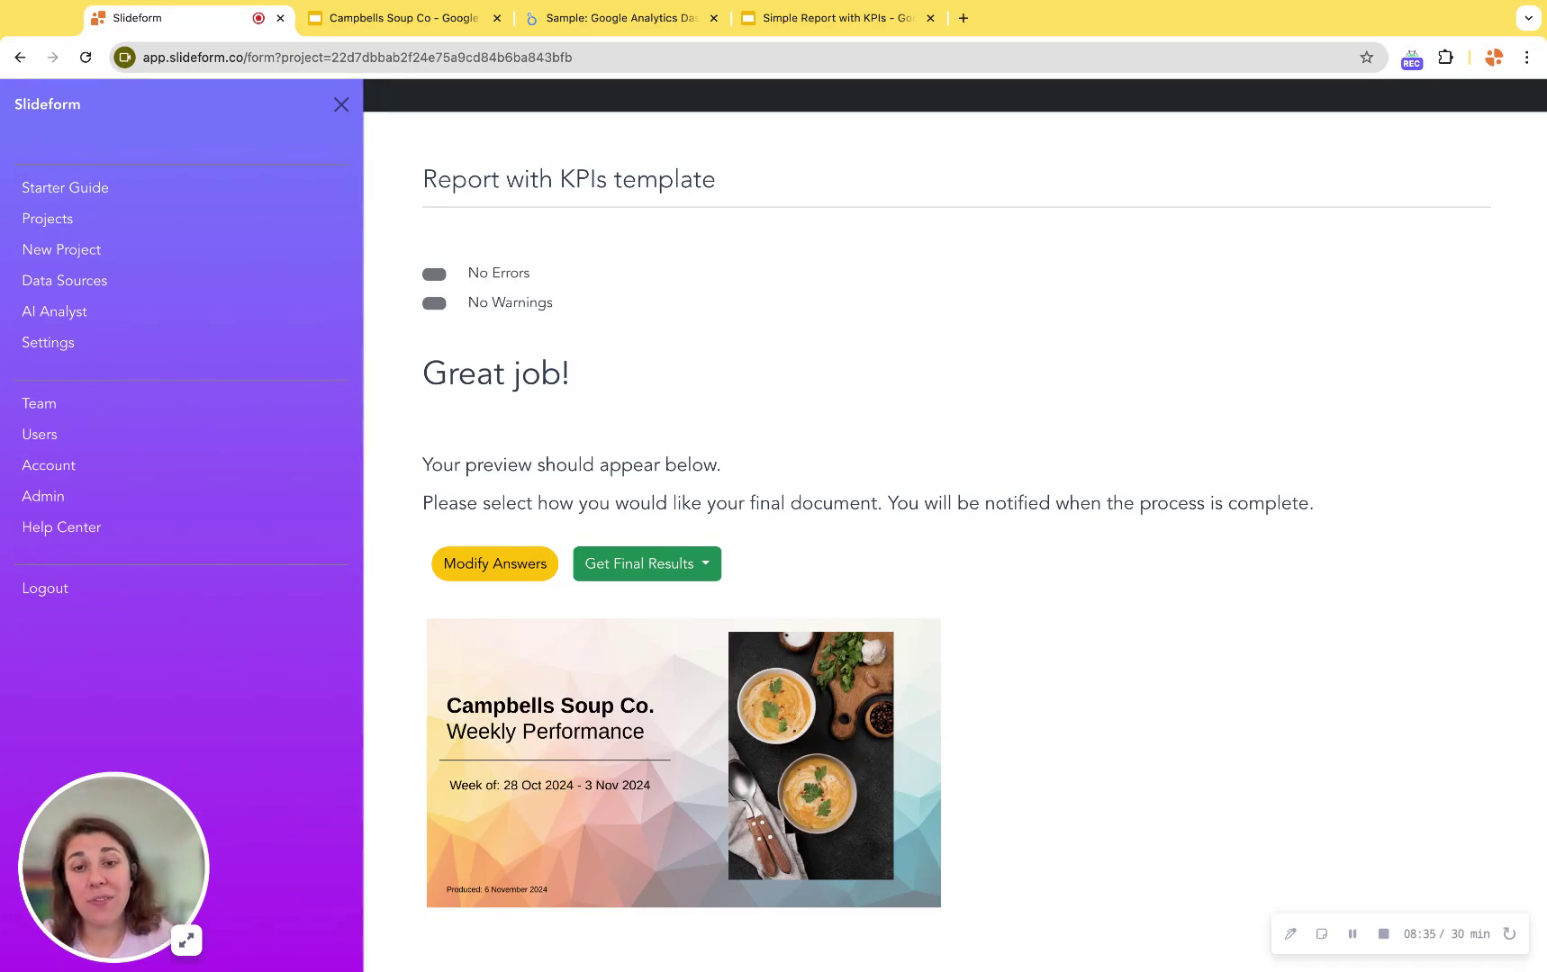
pyautogui.scroll(-5, 1206, 681)
pyautogui.scroll(-5, 1206, 681)
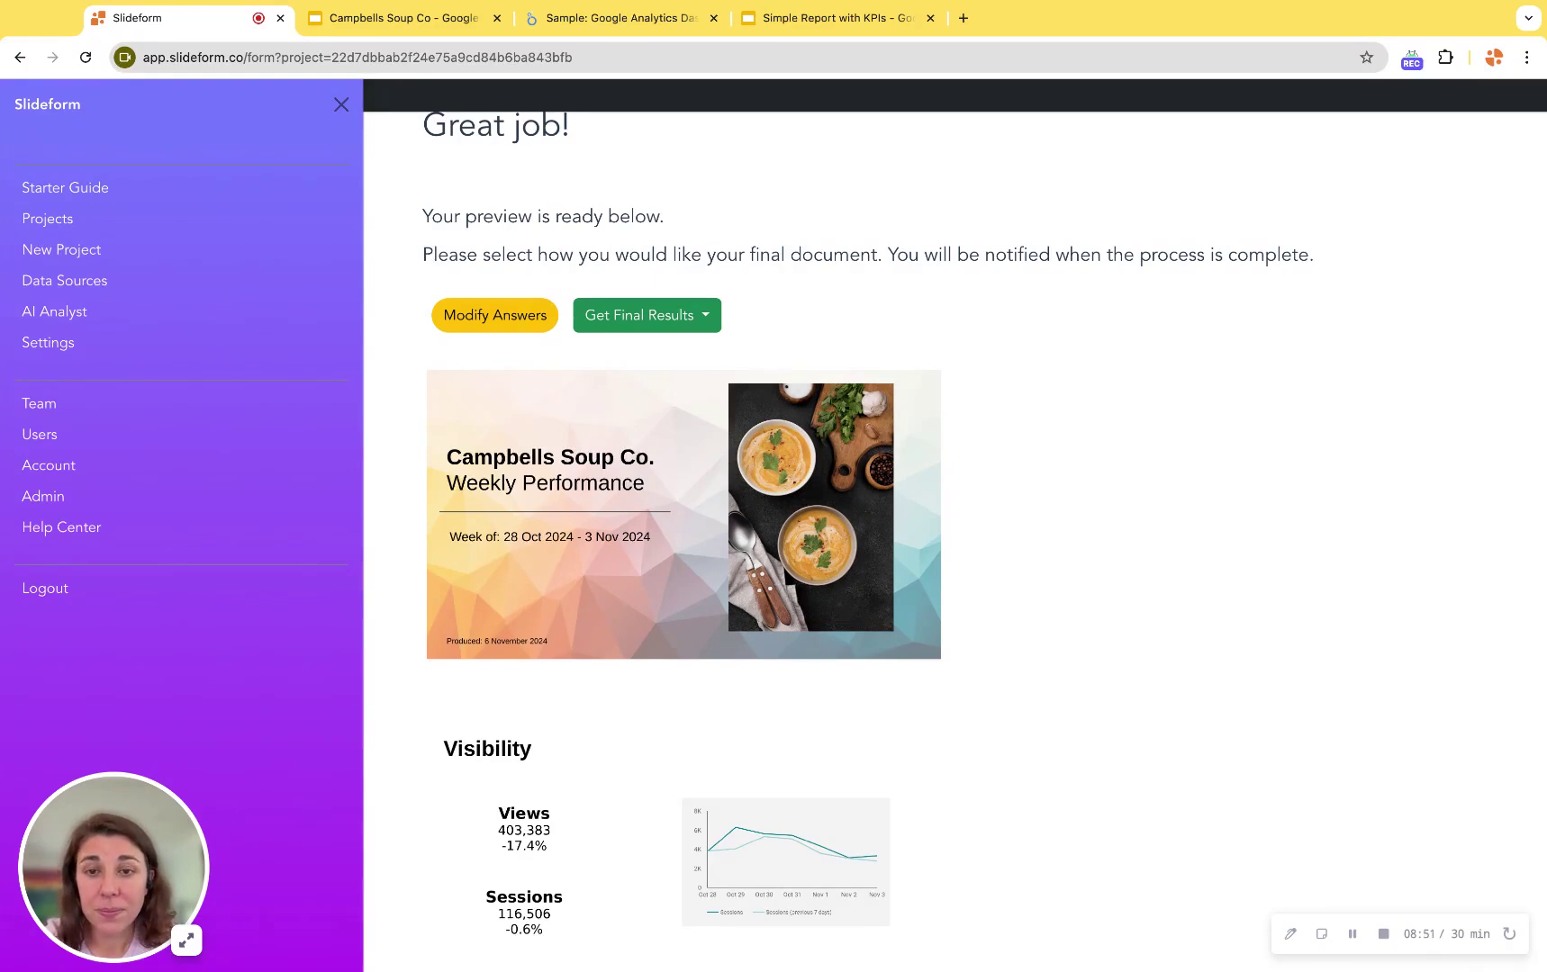
pyautogui.scroll(-4, 1151, 542)
pyautogui.scroll(-4, 1150, 542)
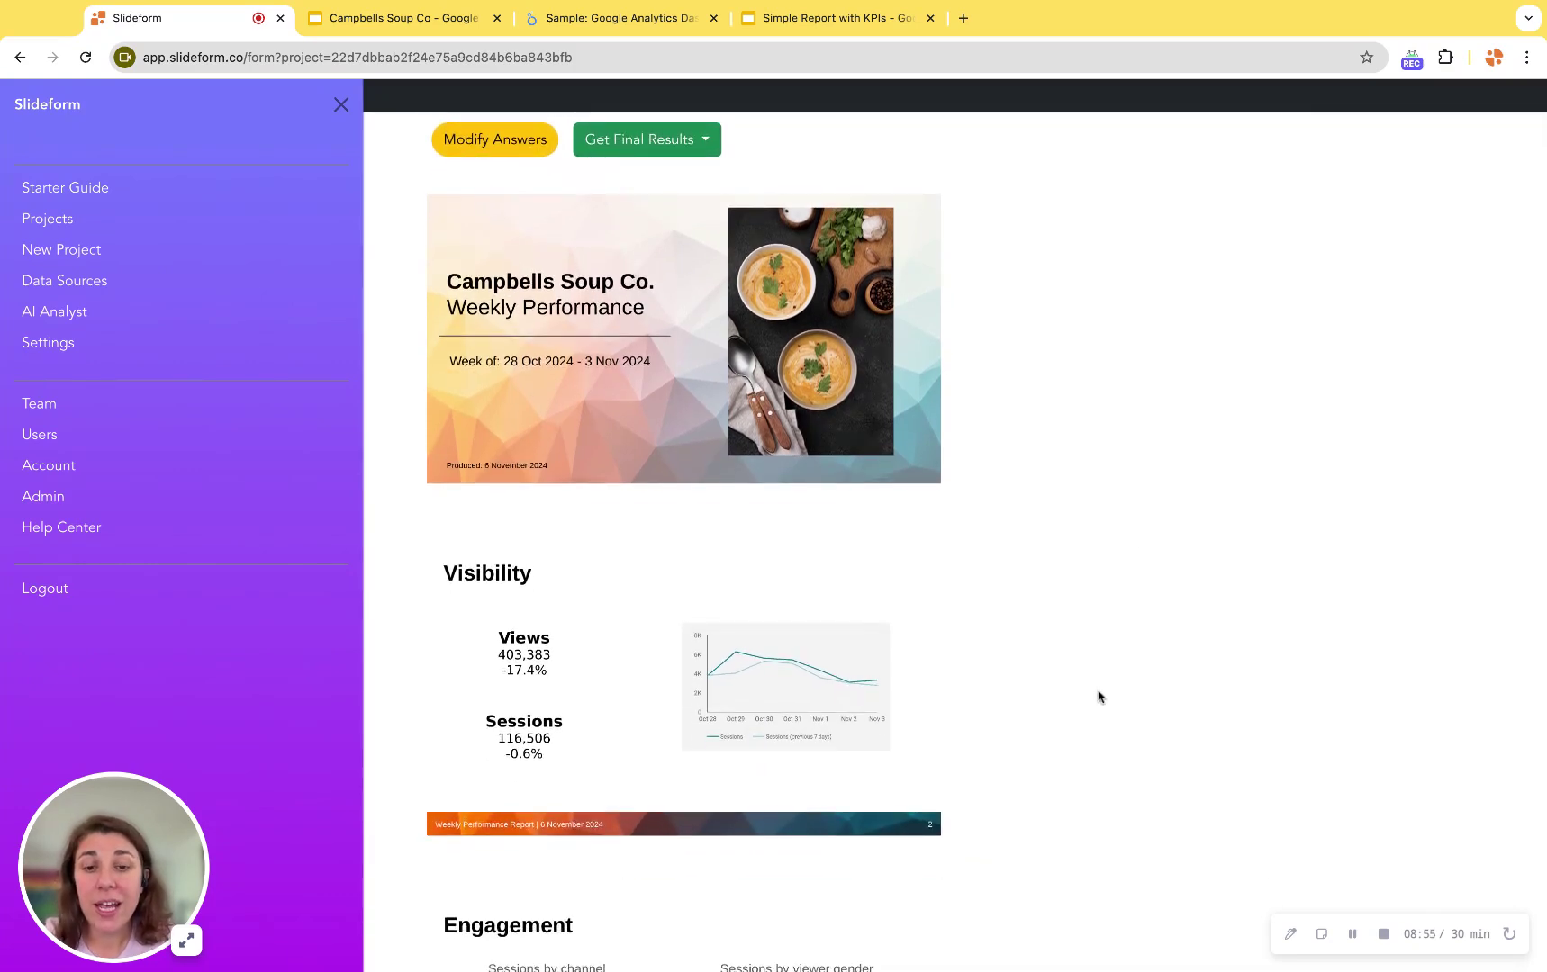
pyautogui.scroll(-5, 1098, 696)
pyautogui.scroll(10, 1098, 697)
pyautogui.click(652, 531)
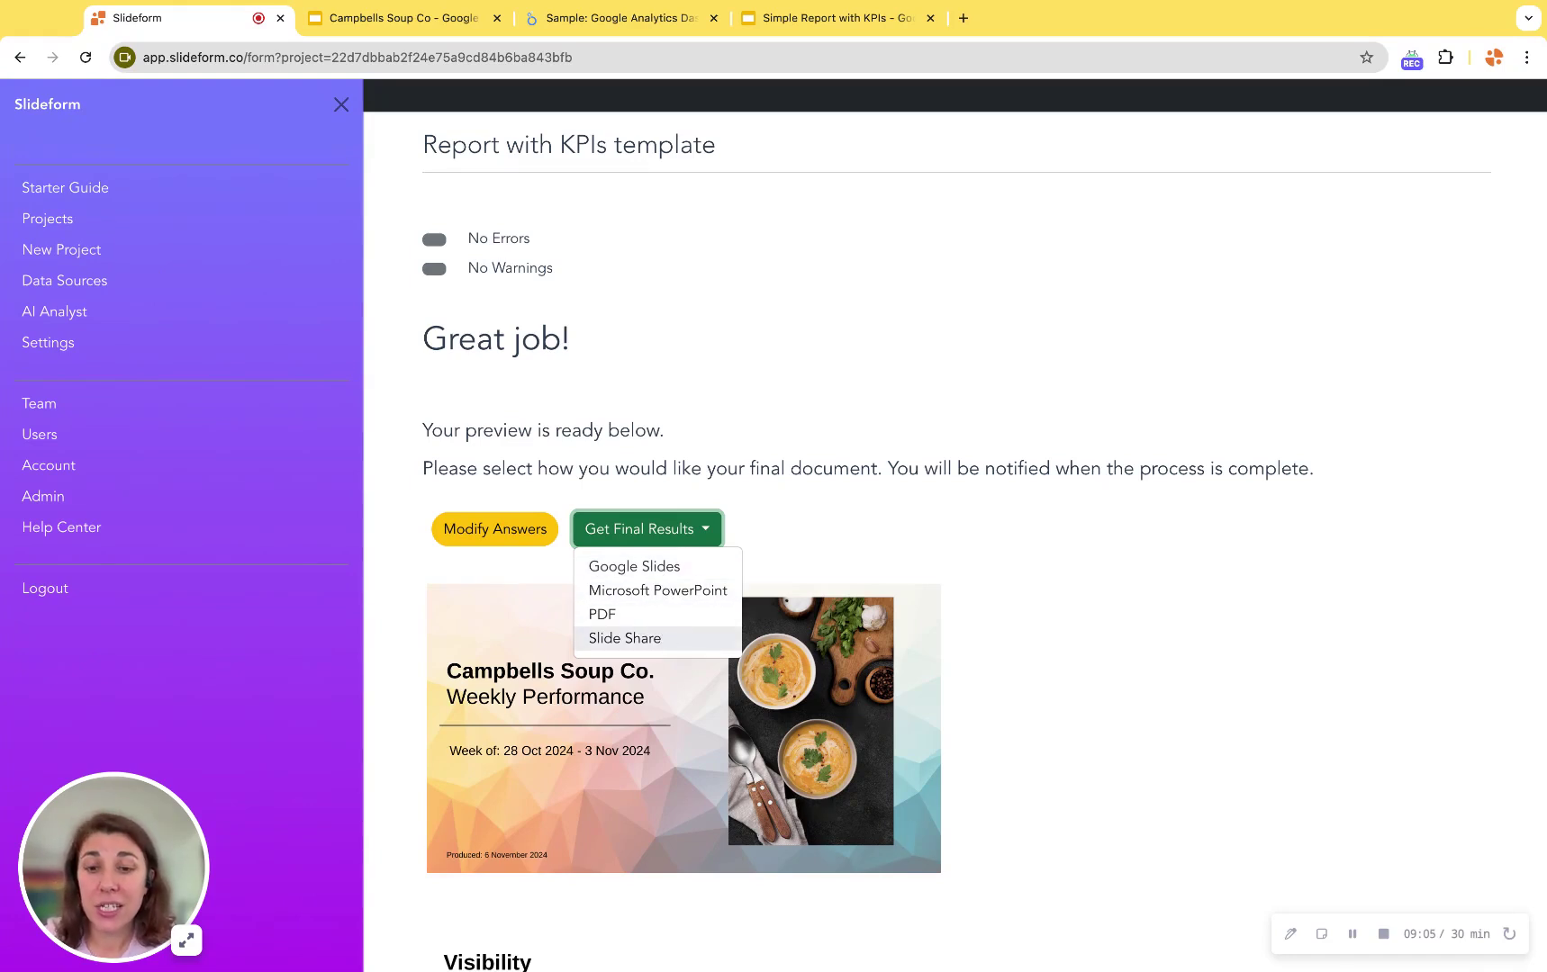
# Produce the final report as Google Slides and switch to the generated Campbells Soup Co deck.
pyautogui.click(653, 566)
pyautogui.scroll(-10, 665, 641)
pyautogui.scroll(-5, 668, 644)
pyautogui.scroll(2, 668, 643)
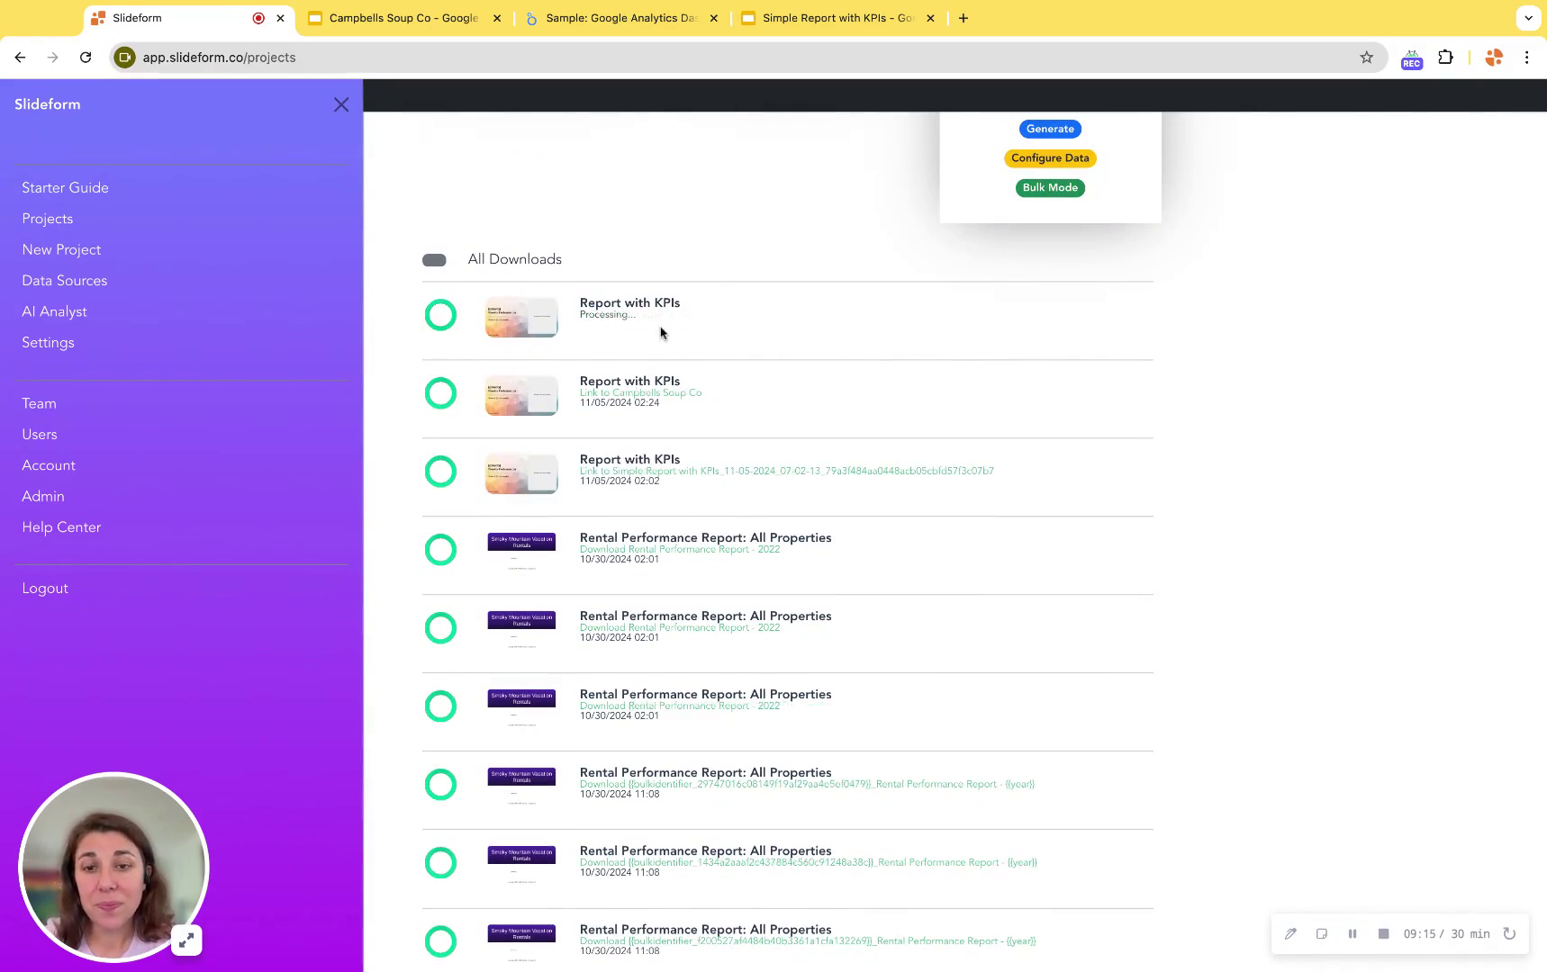
pyautogui.click(420, 21)
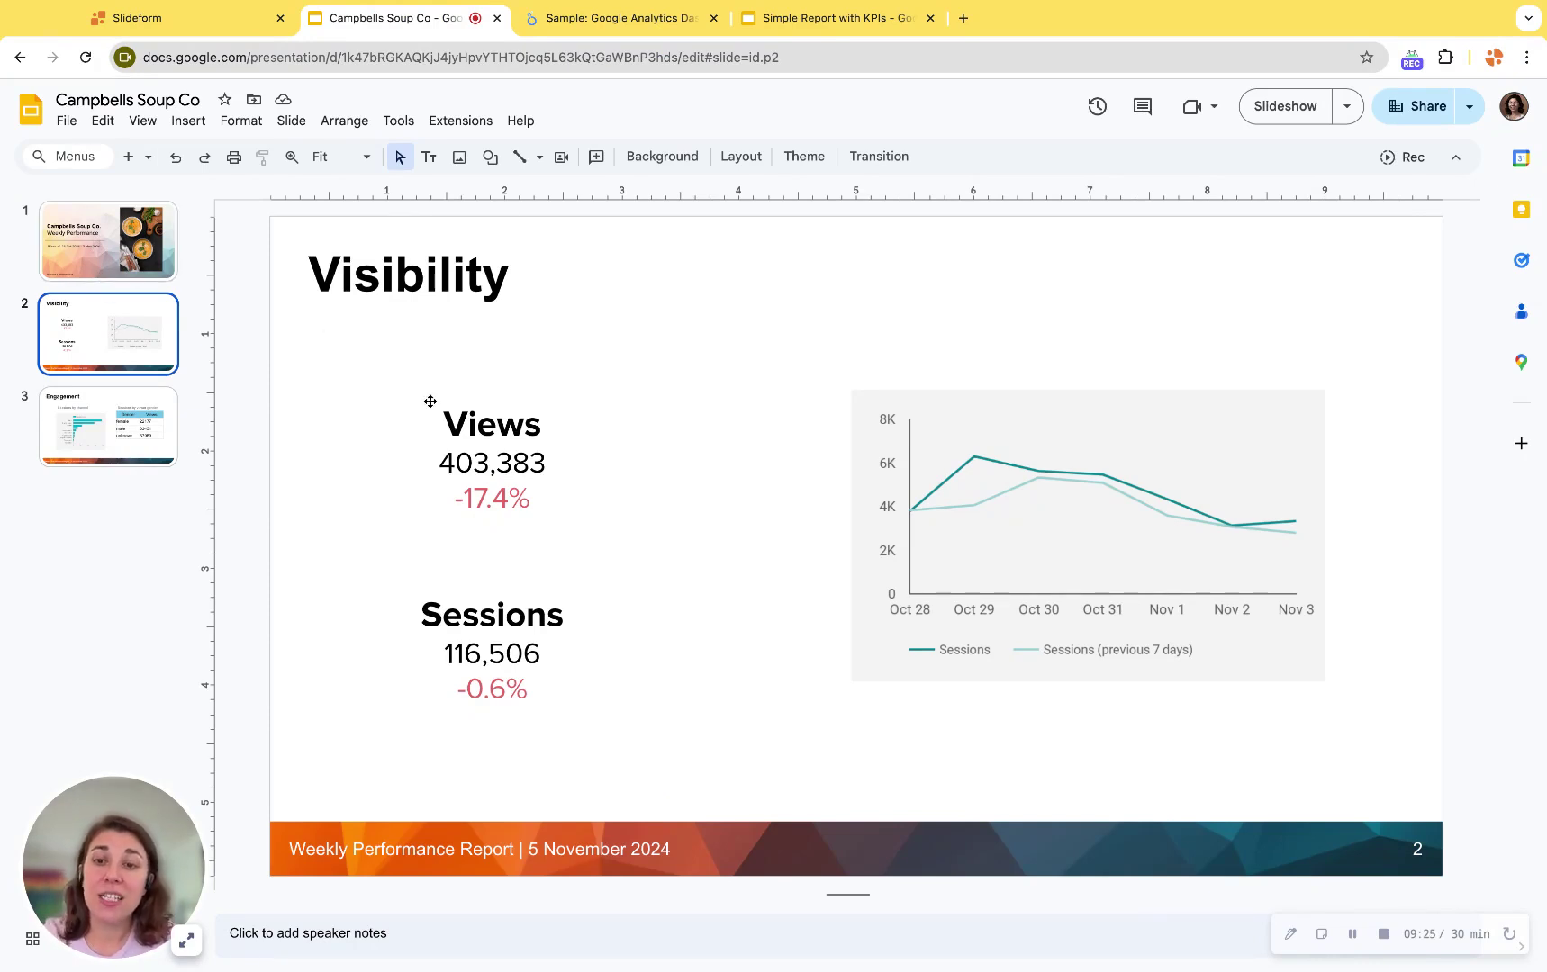
# Review the Views KPI and Engagement slide, then compare against the Looker Studio dashboard.
pyautogui.click(490, 463)
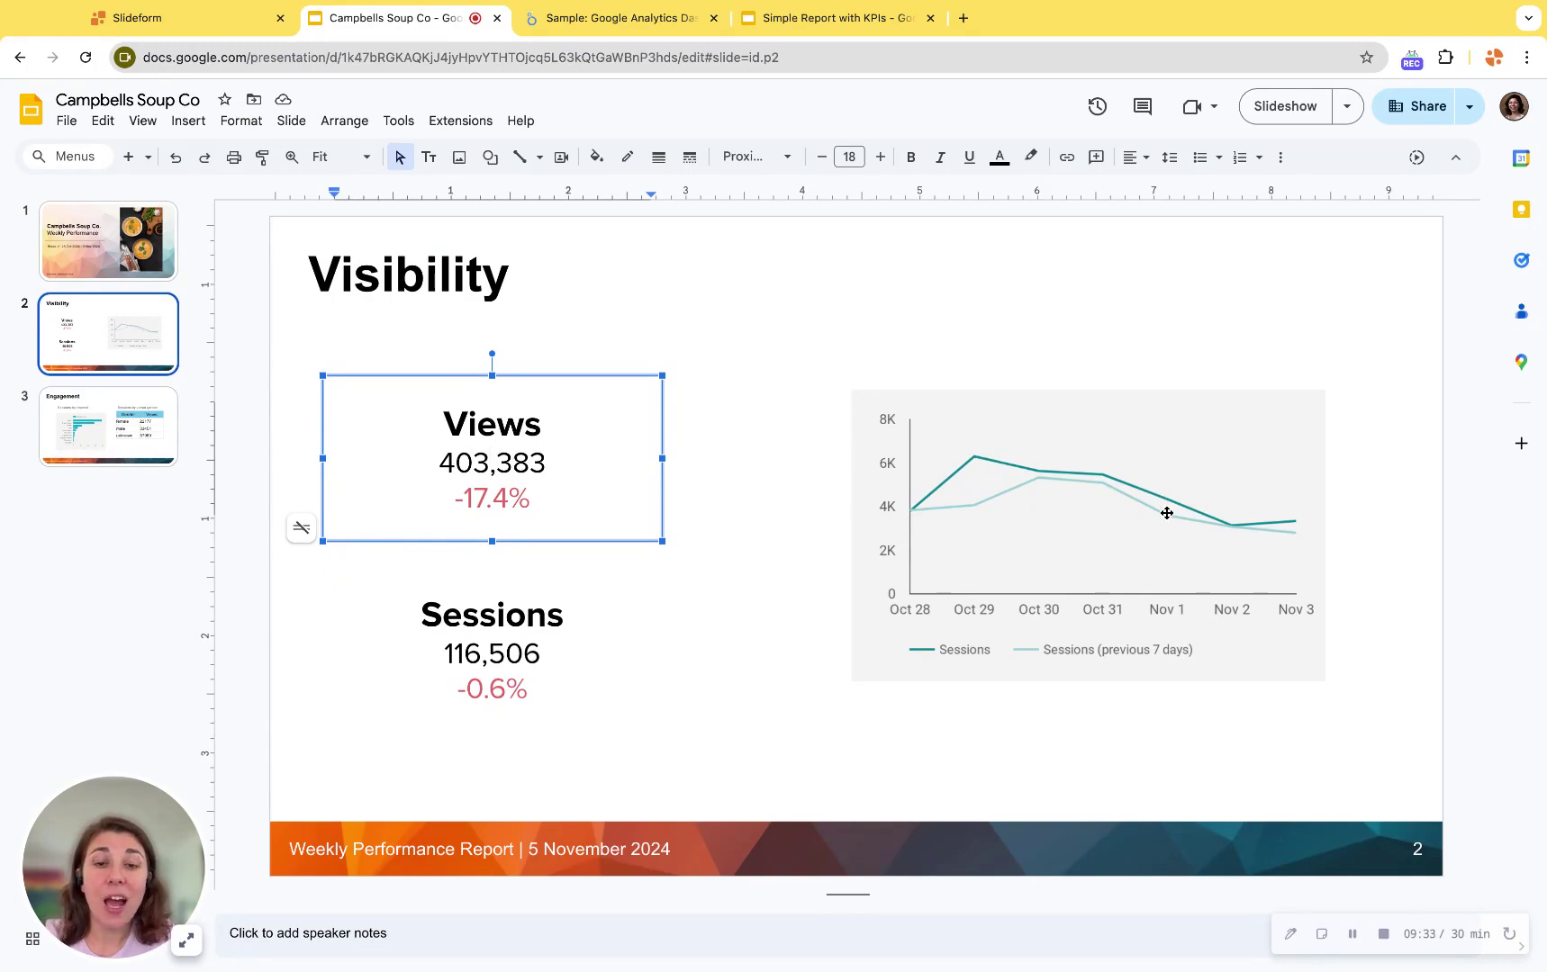
pyautogui.click(103, 421)
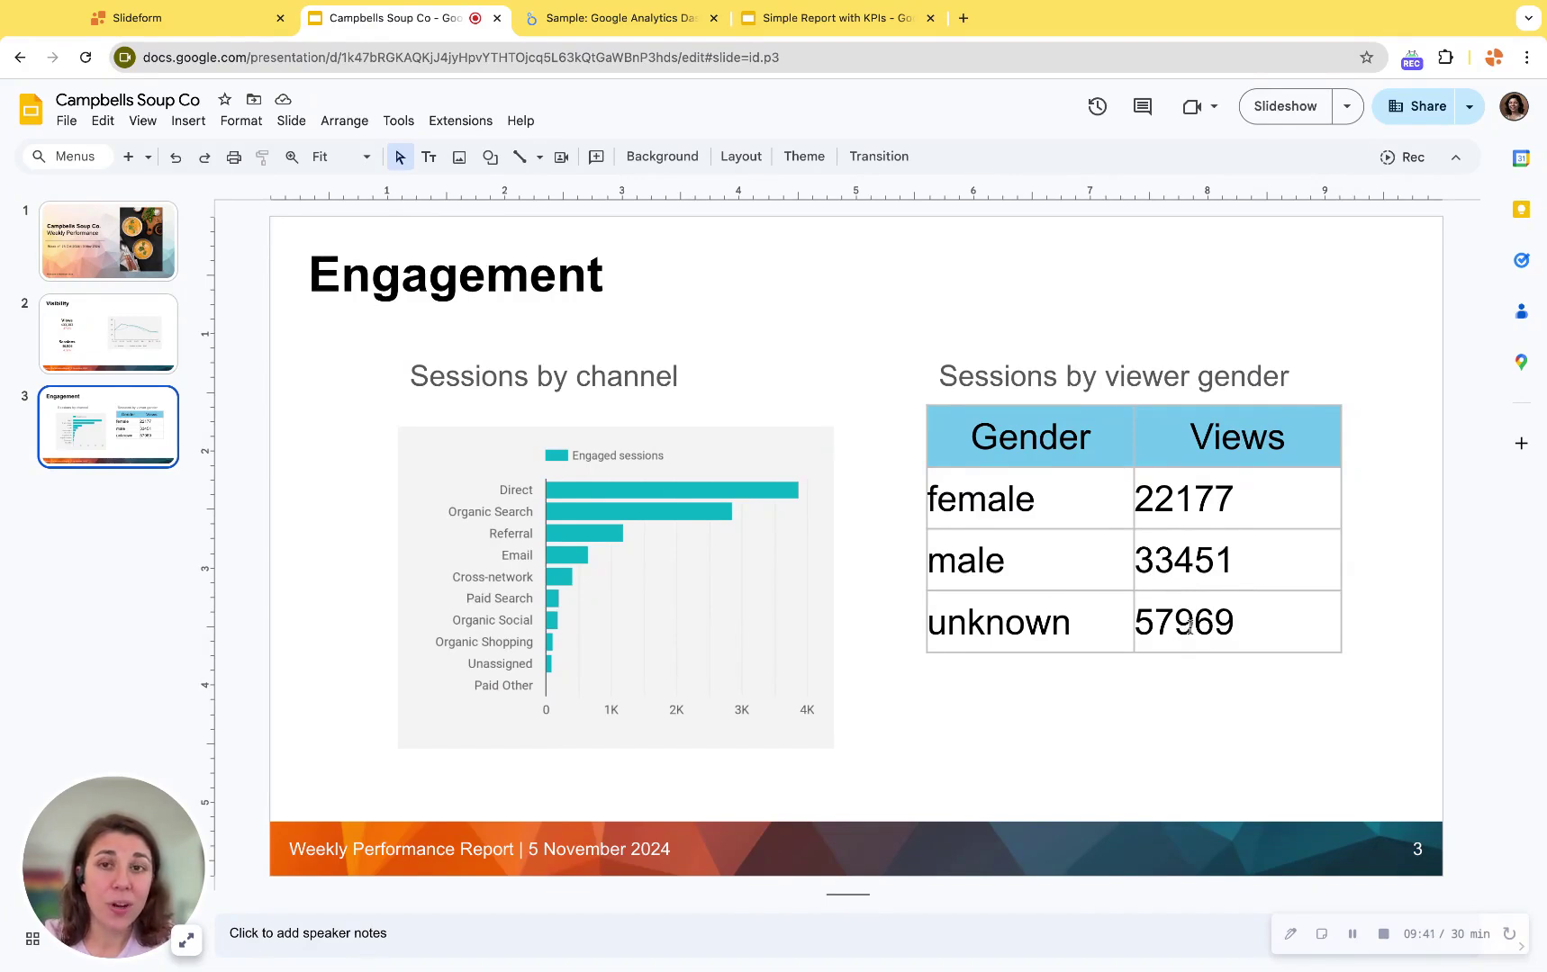
pyautogui.click(618, 17)
pyautogui.scroll(-3, 520, 641)
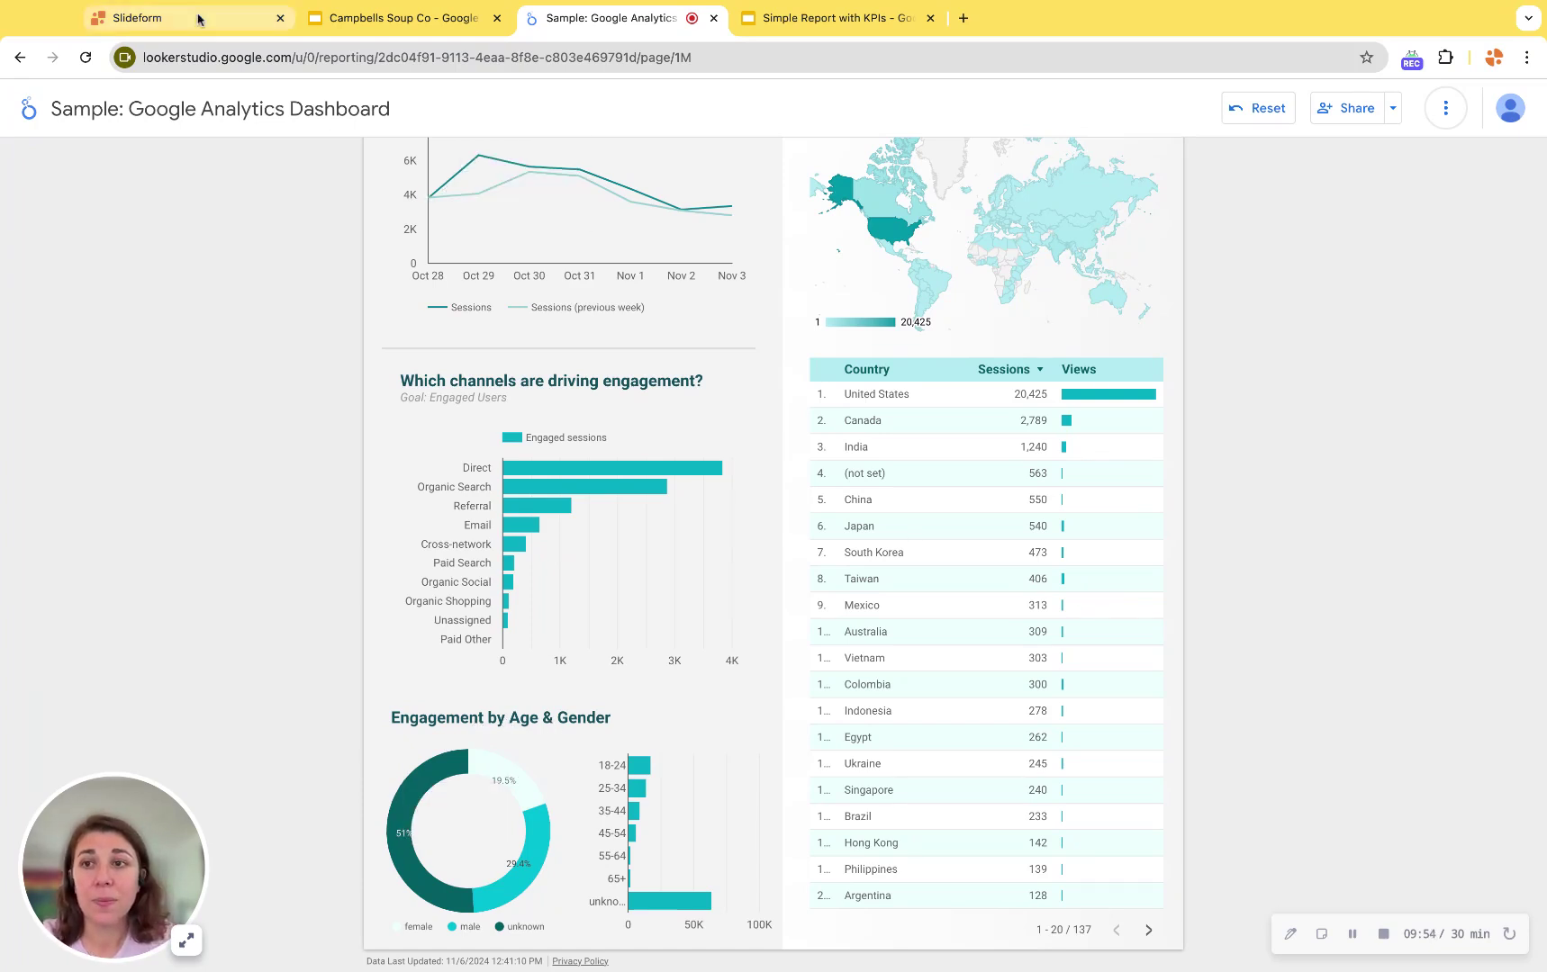
# Return from Looker Studio toward the generated deck and Slideform's downloads list.
pyautogui.click(392, 17)
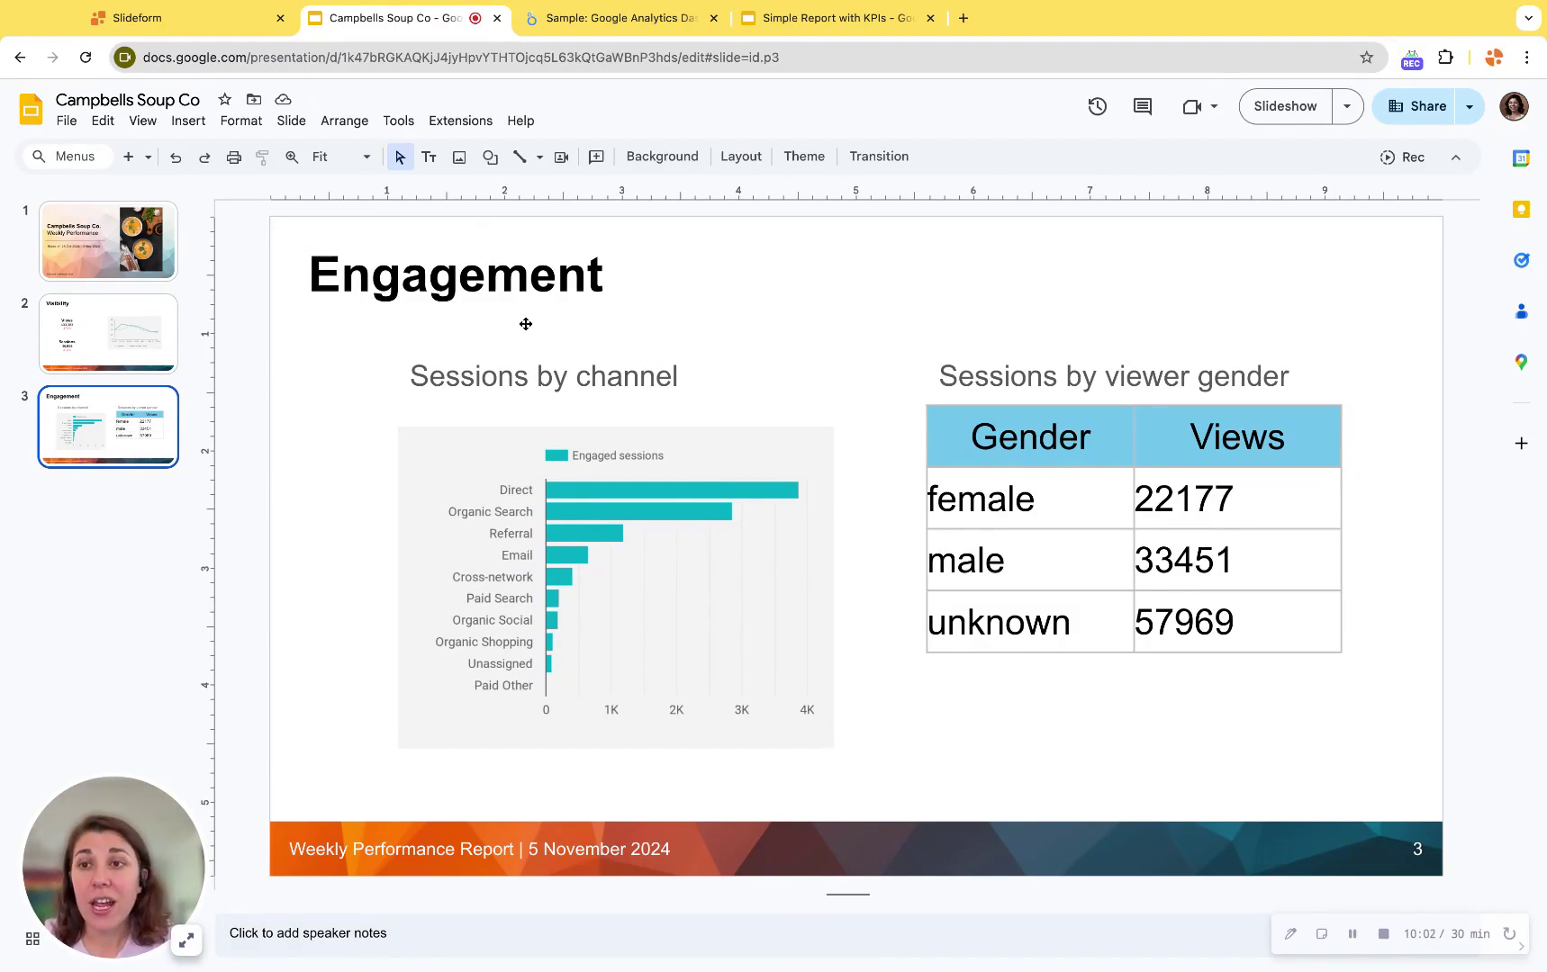
pyautogui.click(181, 17)
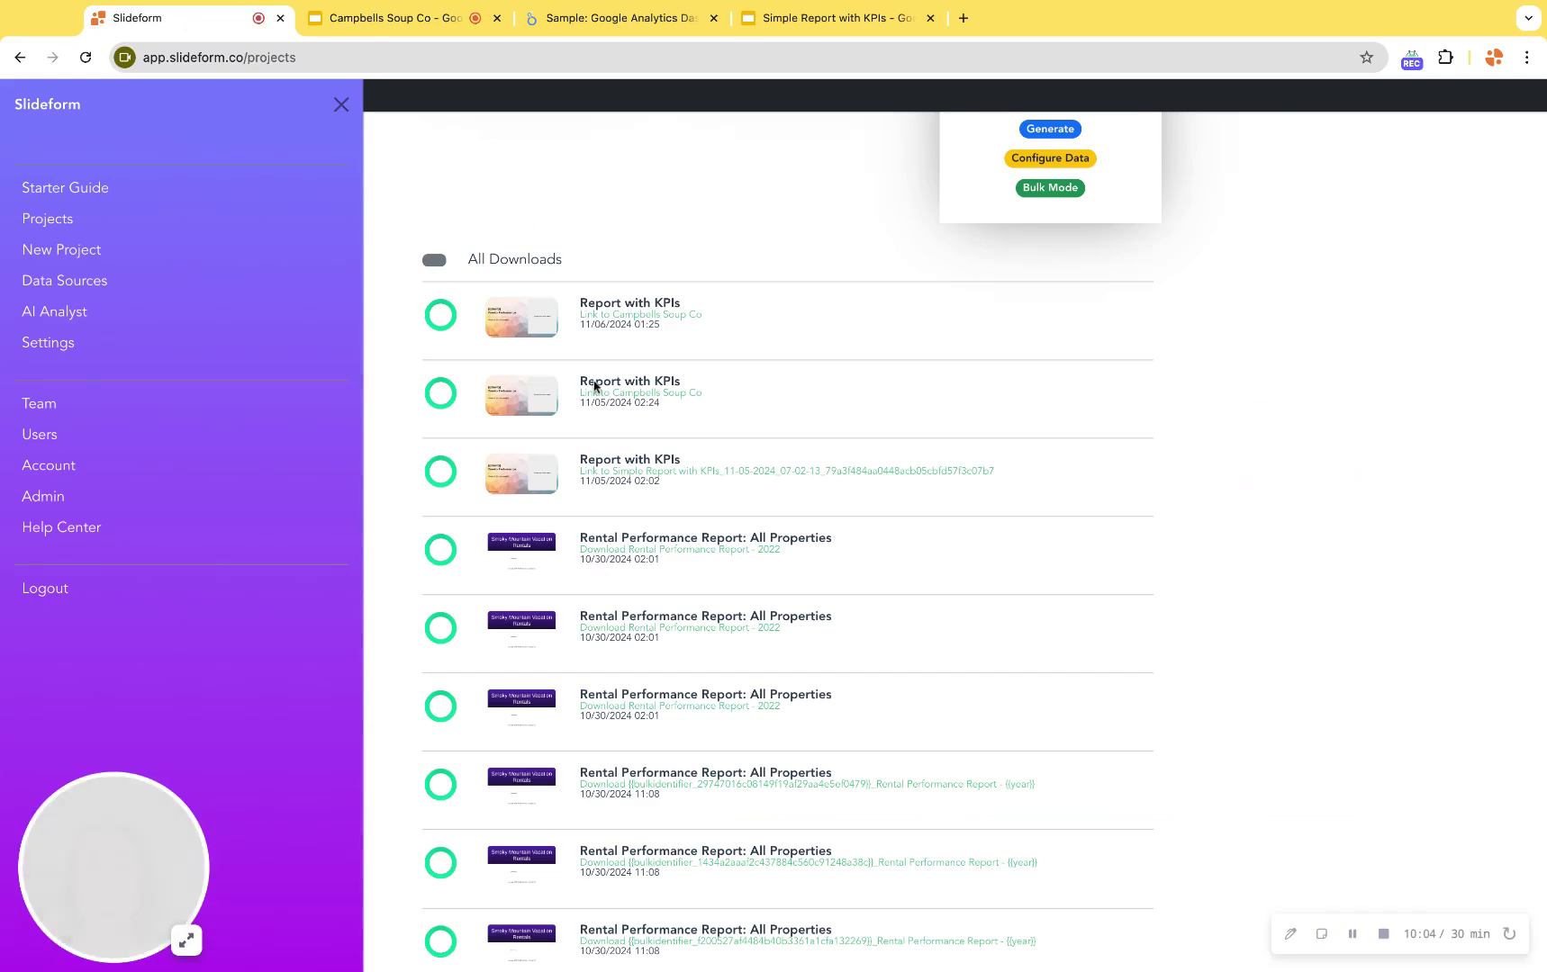
pyautogui.scroll(5, 604, 399)
pyautogui.scroll(3, 604, 399)
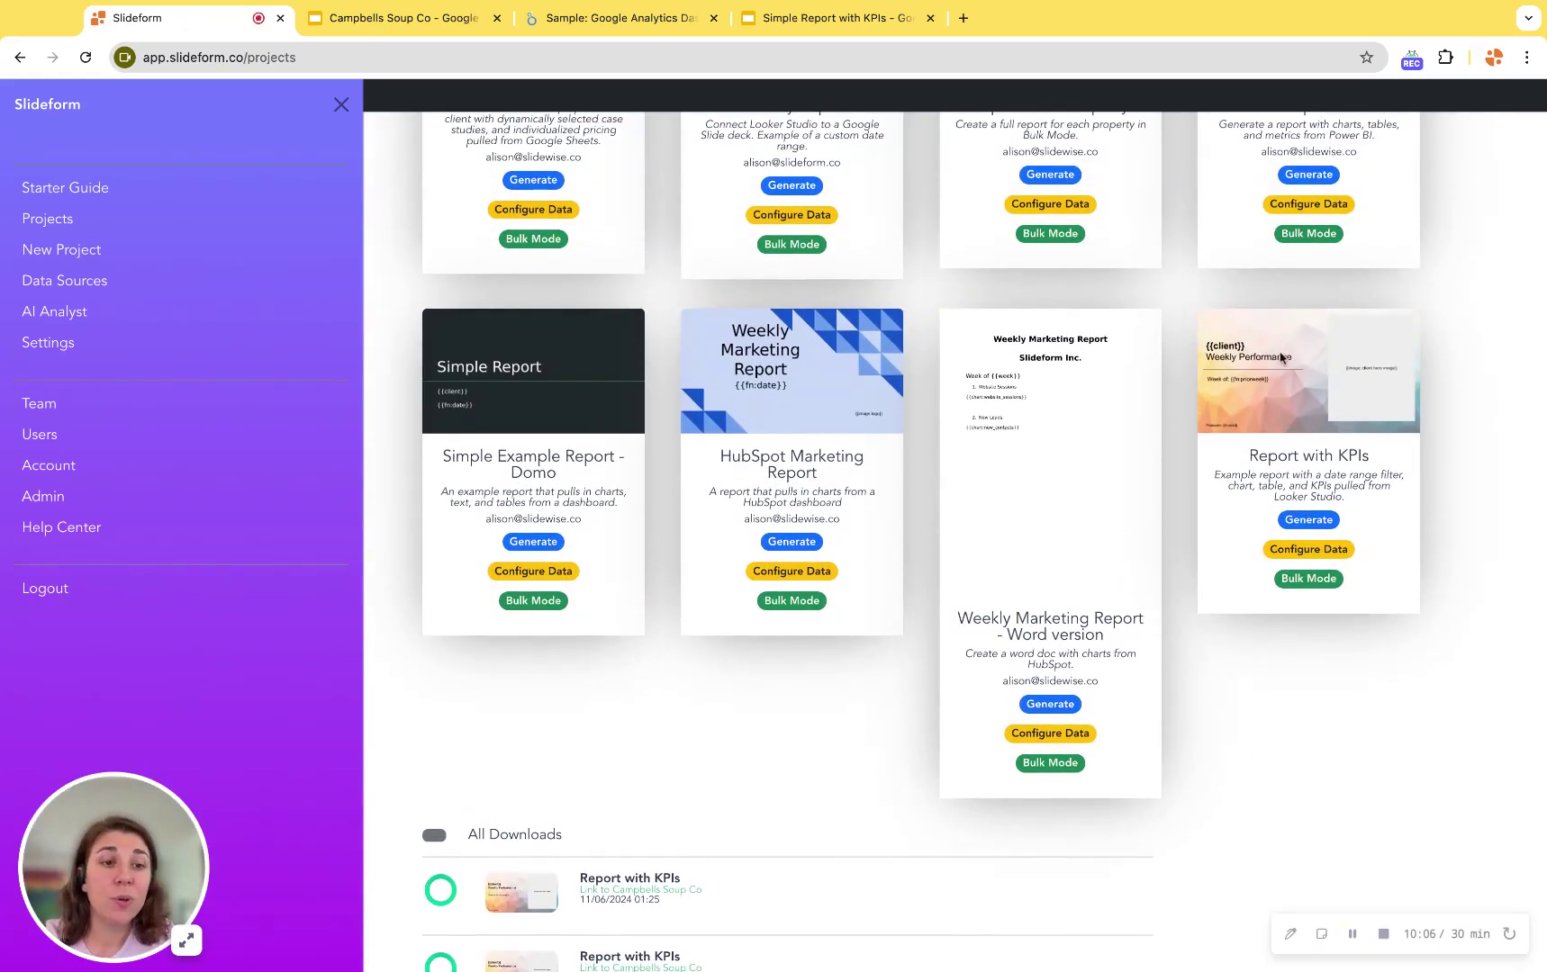